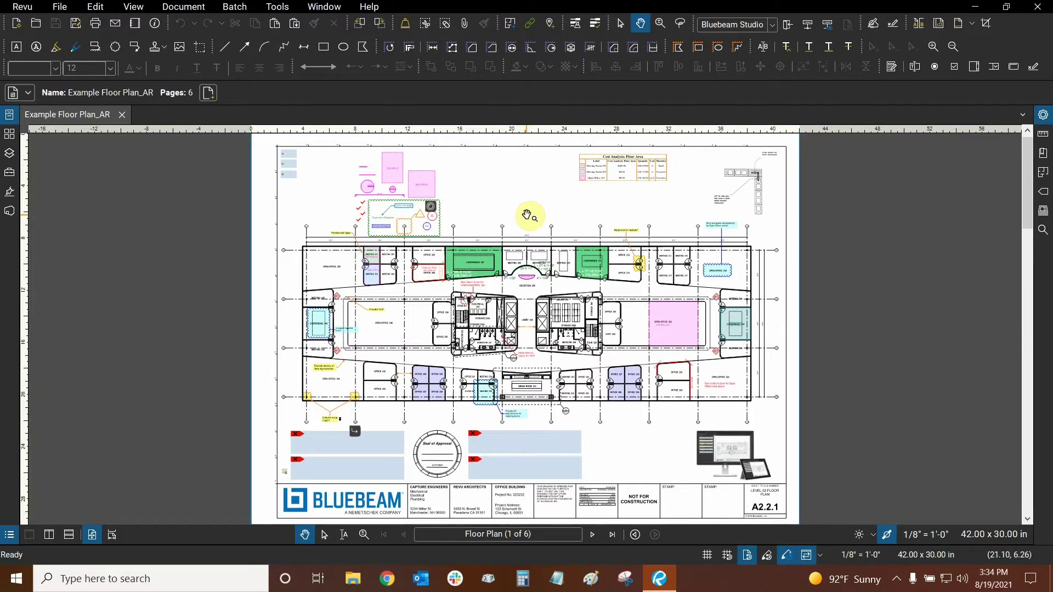
Open the document's list of spaces and show the defined spaces as highlights on the floor plan.
left_click(1041, 182)
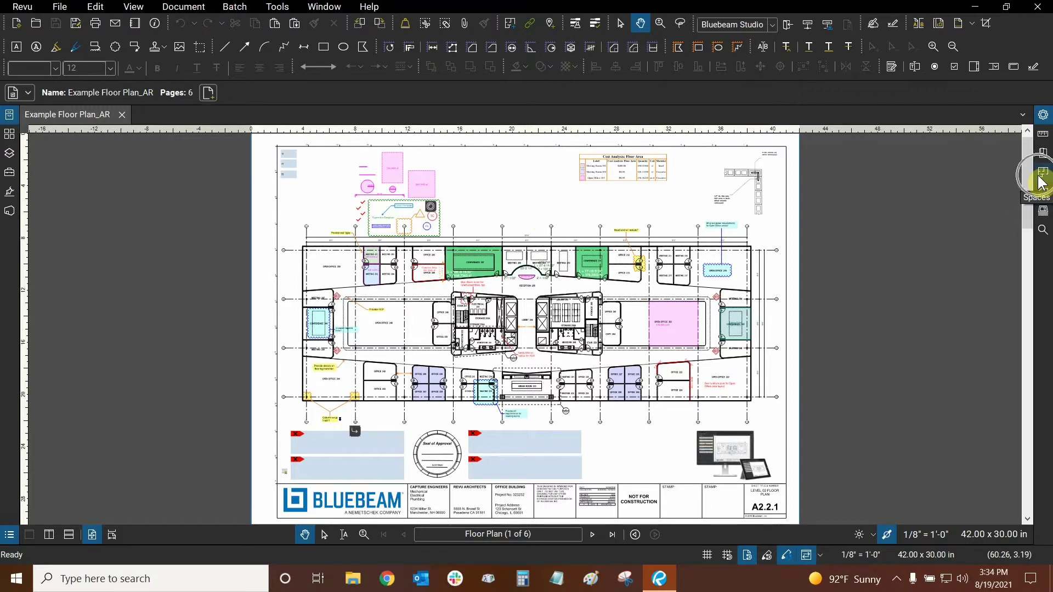
left_click(1045, 177)
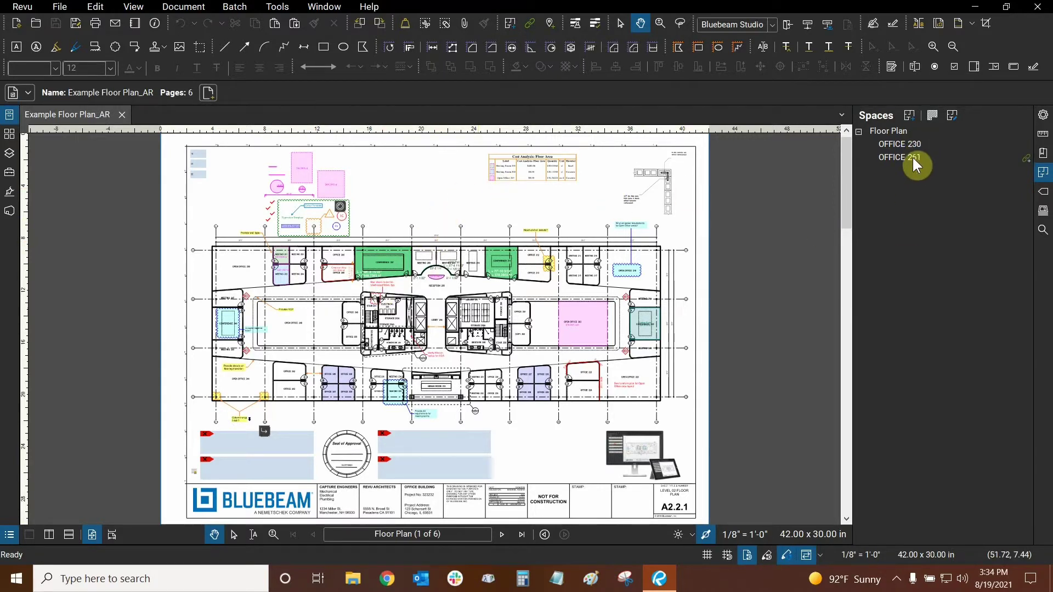
left_click(933, 116)
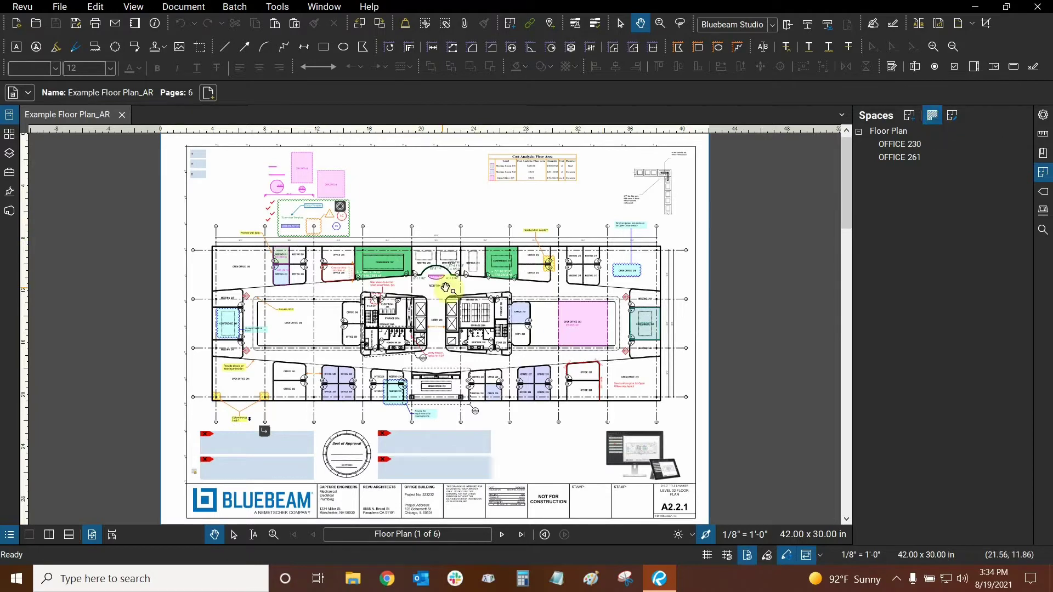
scroll(489, 297, "up", 3)
scroll(545, 201, "up", 2)
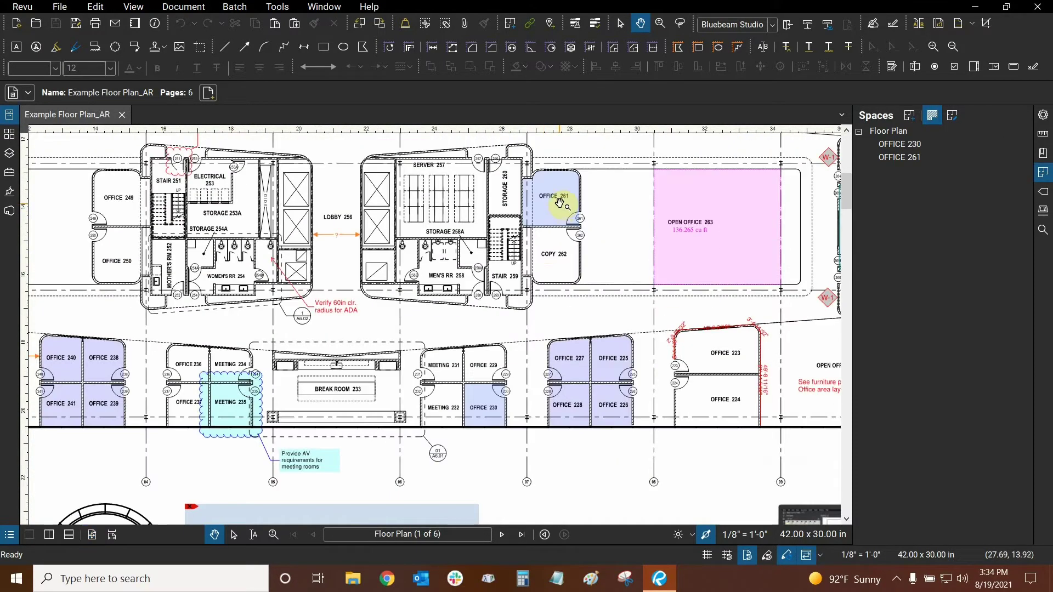
left_click_drag(677, 254, 640, 277)
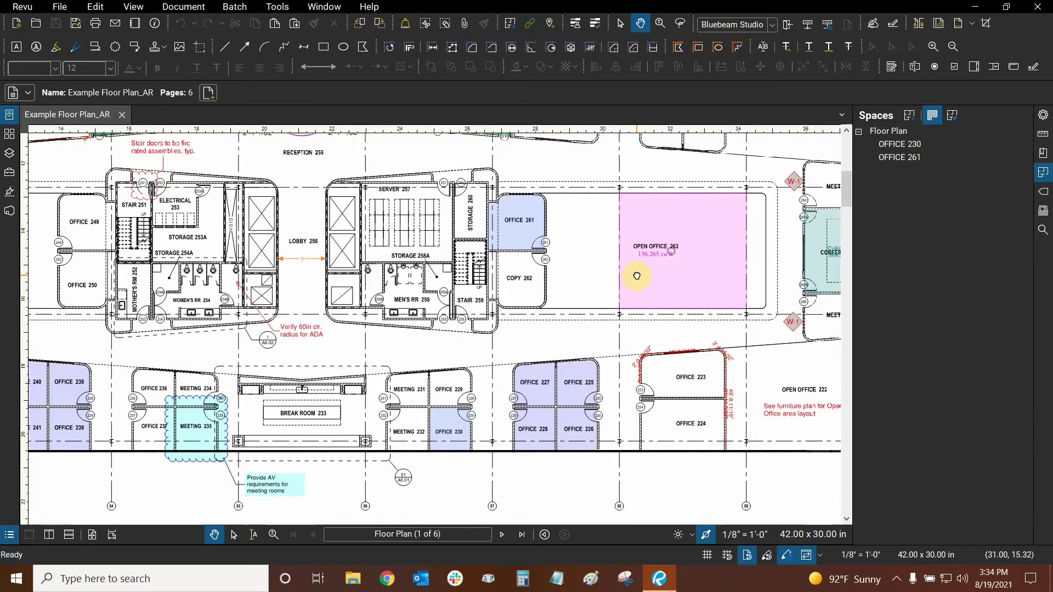
Locate the OFFICE 230 space and the OFFICE 261 space on the plan and inspect their boundaries.
left_click(899, 144)
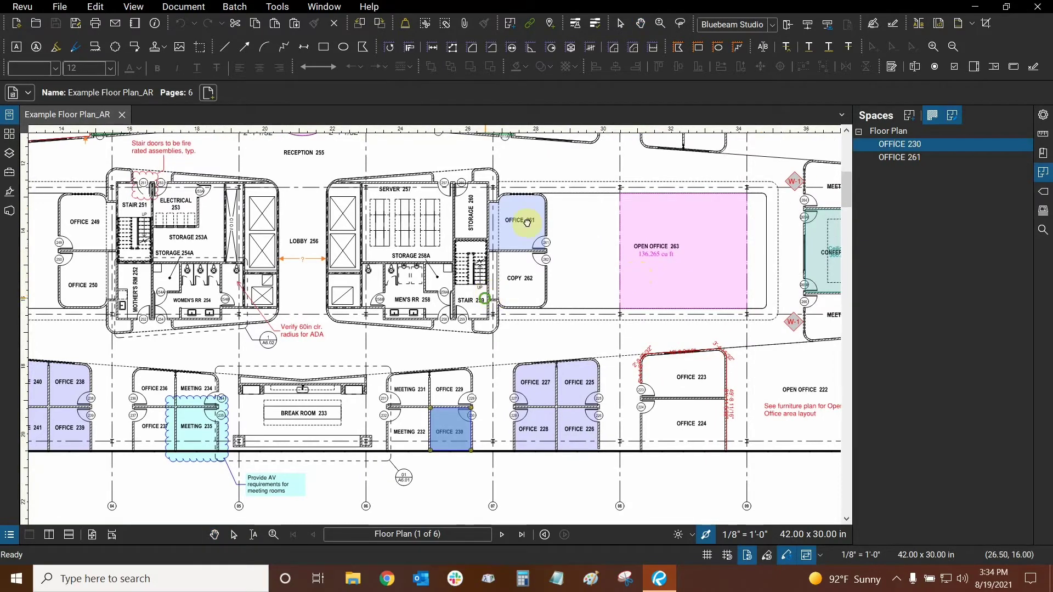
scroll(521, 293, "up", 2)
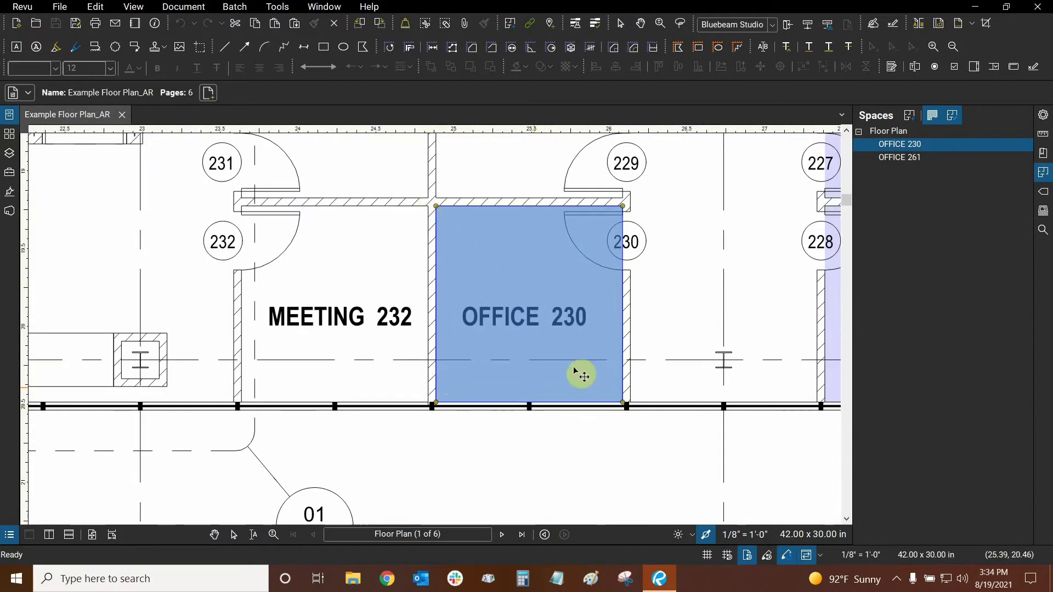
scroll(717, 171, "down", 3)
left_click(913, 158)
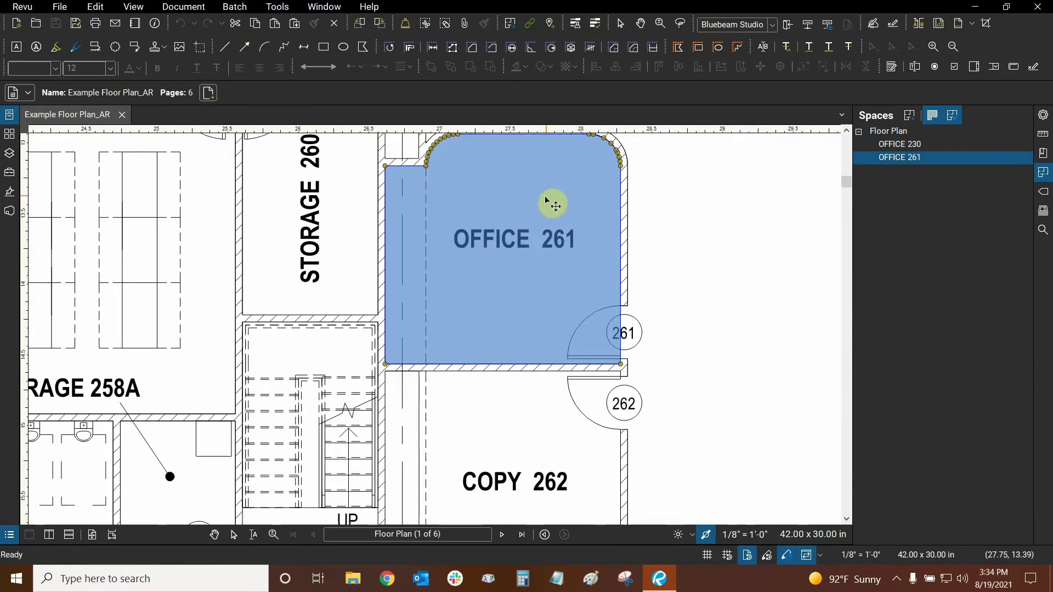
scroll(552, 207, "up", 2)
scroll(603, 258, "down", 2)
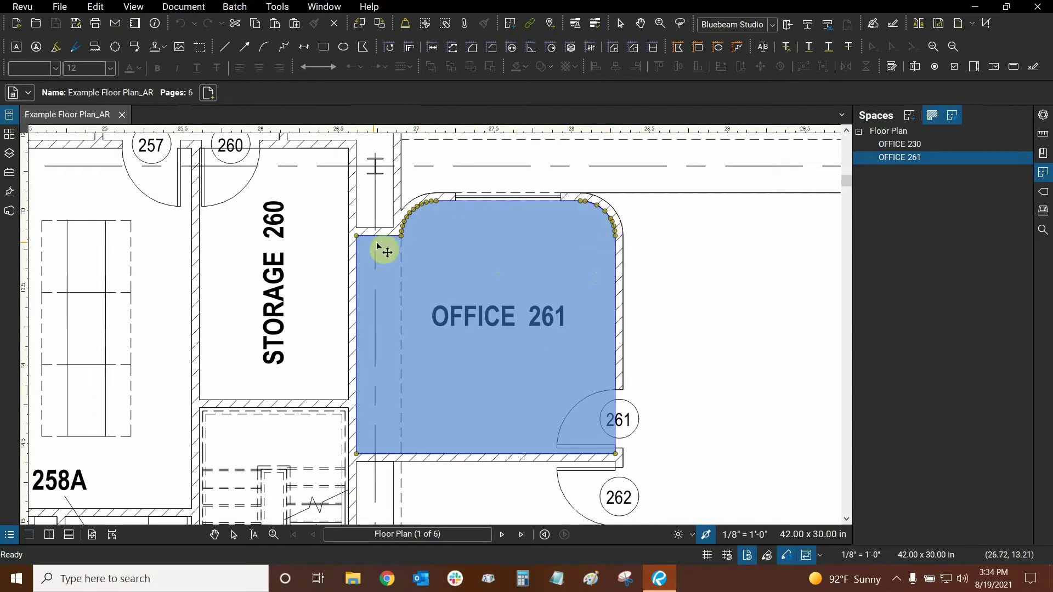
Examine the rooms between Office 261 and Office 230 for areas with and without a defined space.
left_click_drag(400, 468, 442, 304)
scroll(442, 304, "down", 4)
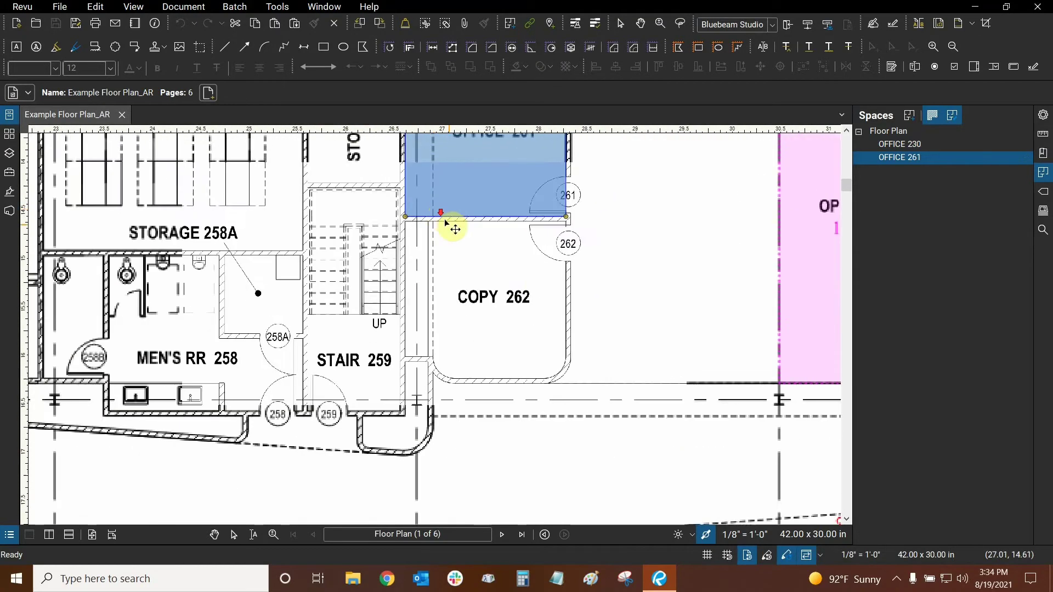
scroll(520, 288, "down", 4)
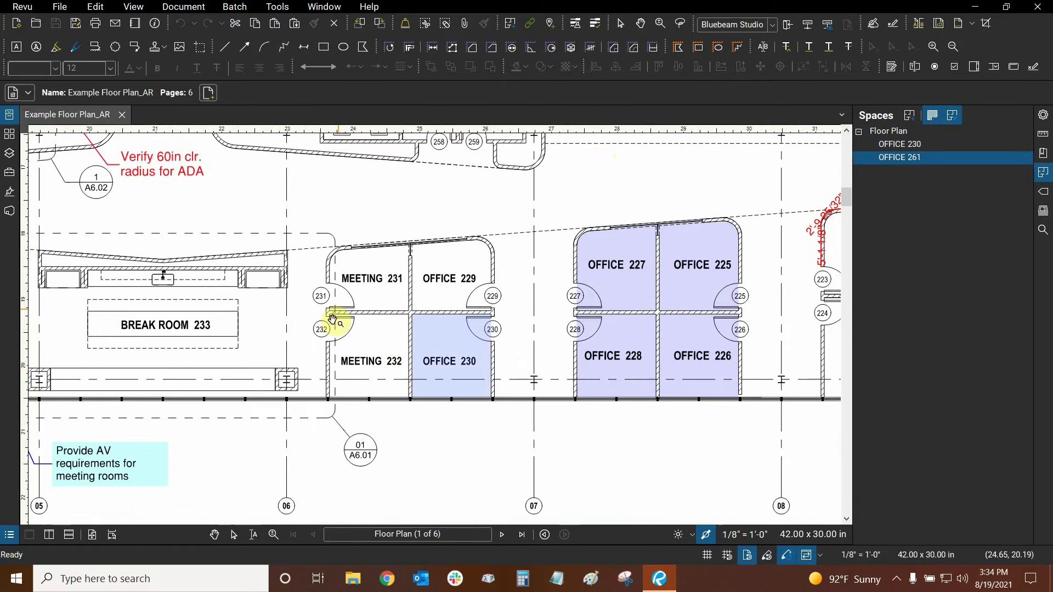
scroll(532, 208, "up", 4)
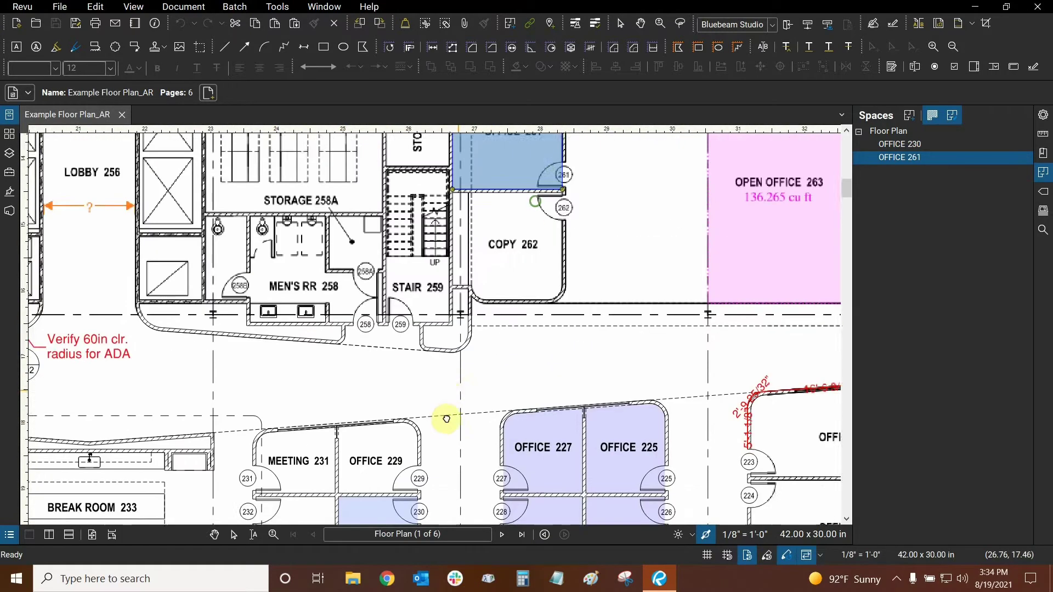
scroll(500, 296, "up", 3)
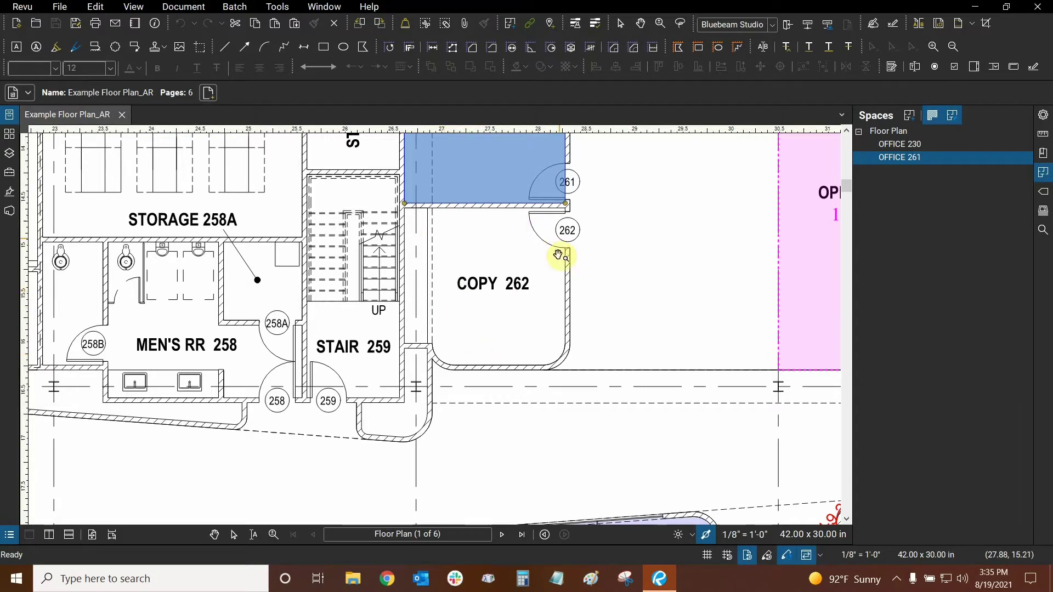
scroll(465, 285, "down", 3)
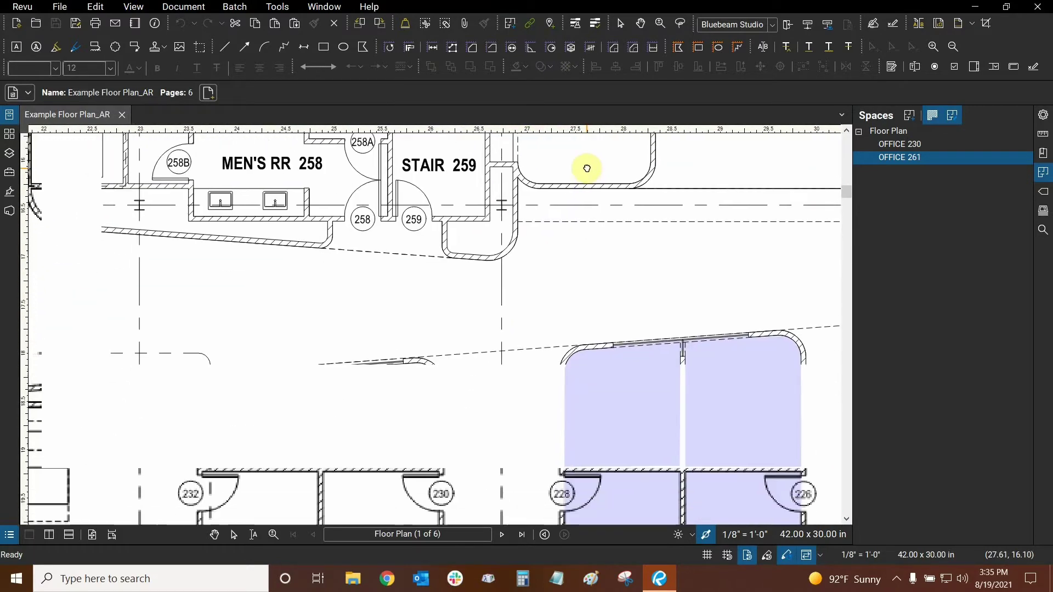
scroll(513, 287, "down", 3)
scroll(505, 285, "up", 3)
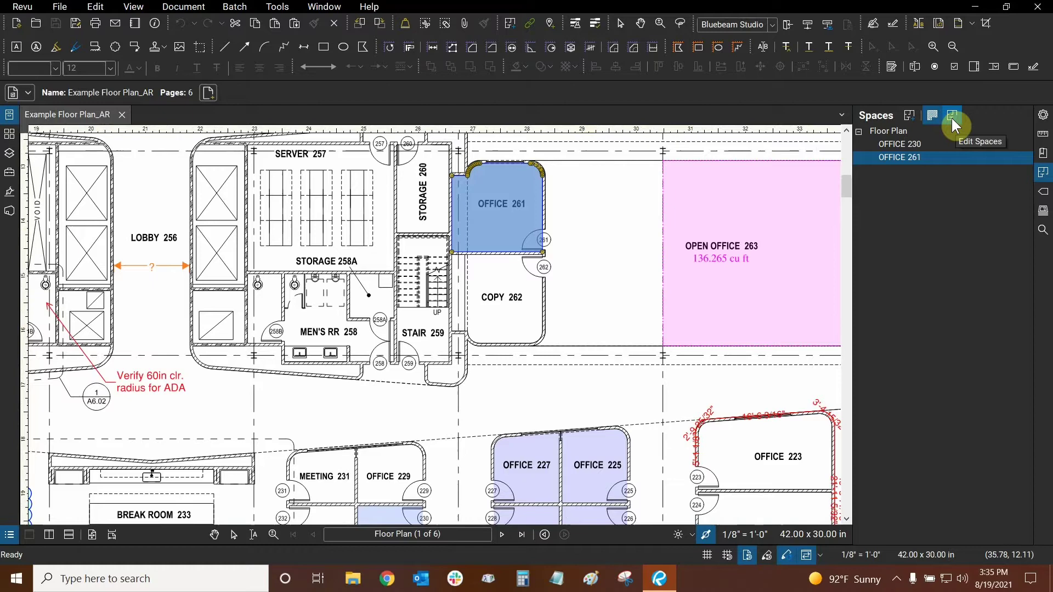
Turn off space editing while keeping the space highlights displayed around Office 261 and Office 230.
left_click(952, 117)
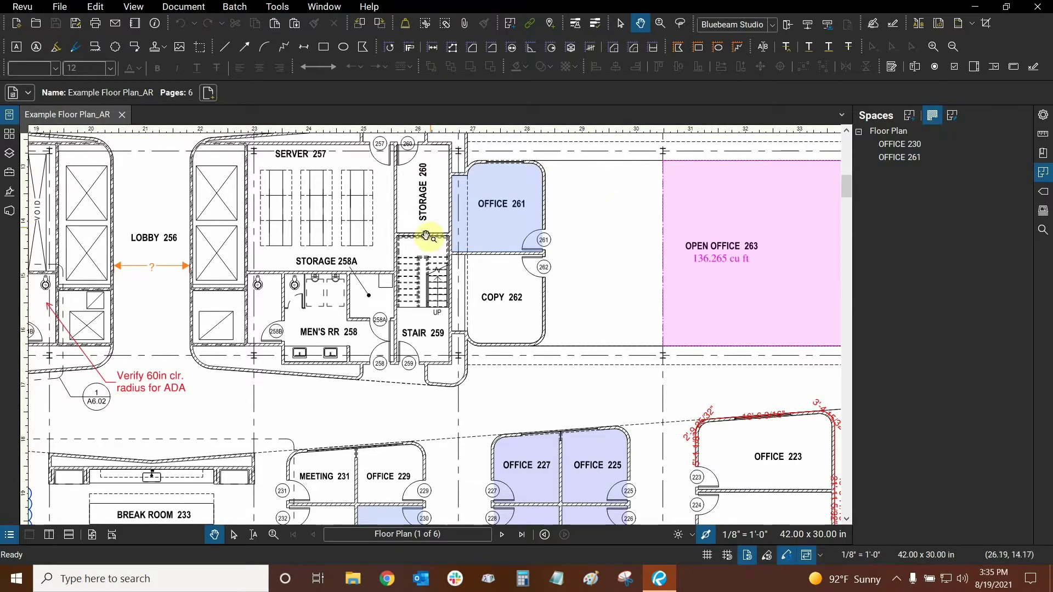
scroll(599, 247, "down", 4)
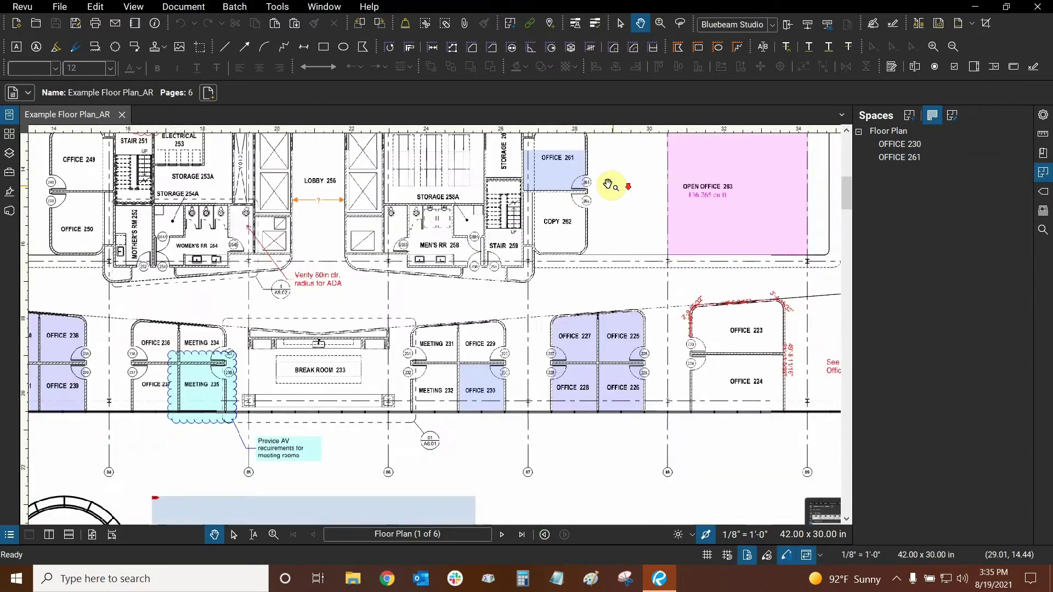
left_click_drag(571, 226, 563, 257)
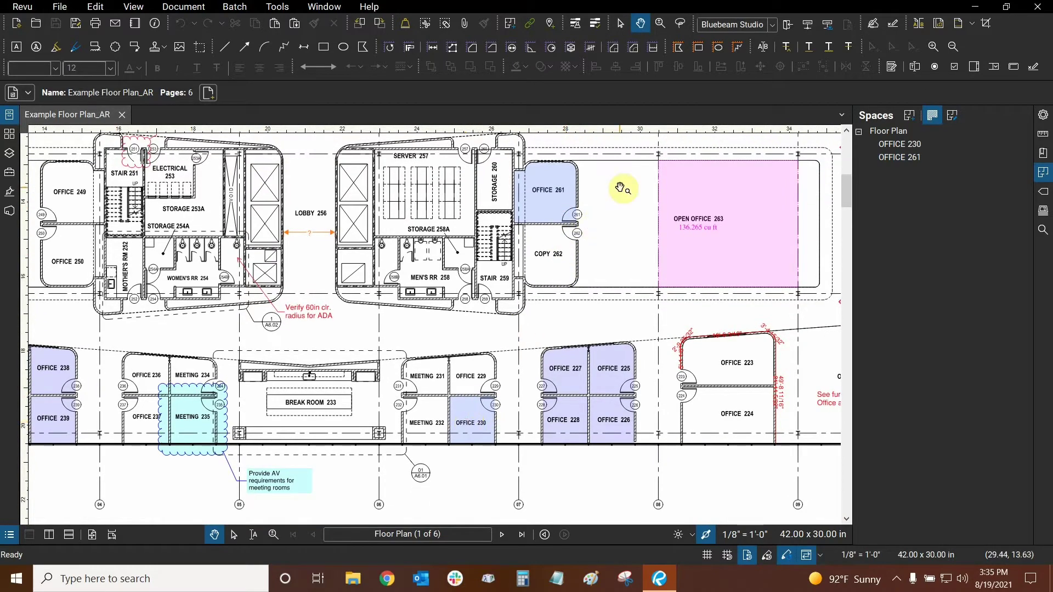
Switch space editing on, try to select the Office 261 area on the plan, and switch editing off again.
left_click(955, 115)
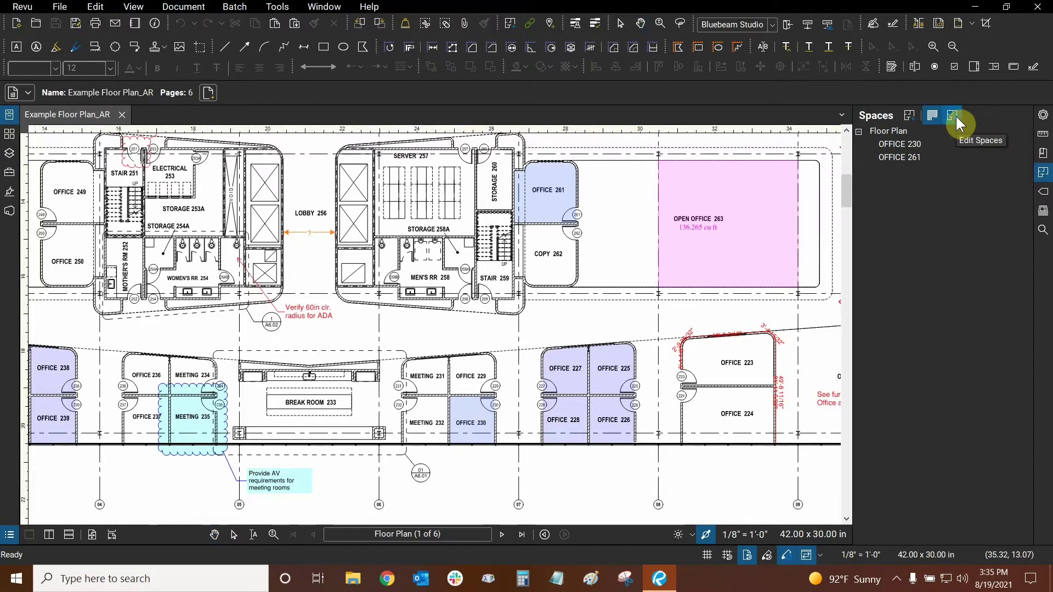
left_click(540, 213)
left_click(643, 199)
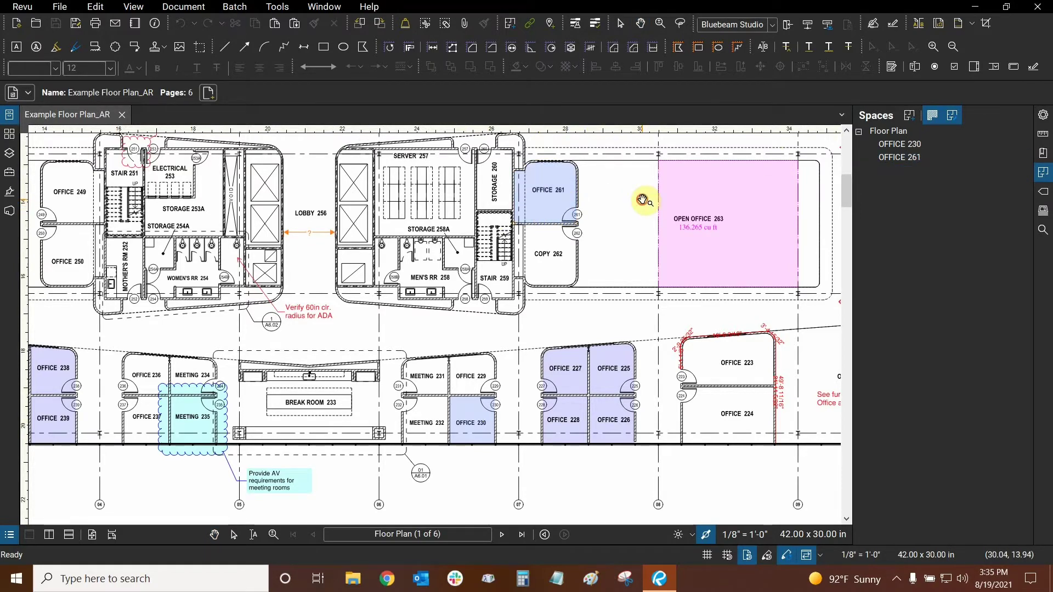
left_click(916, 183)
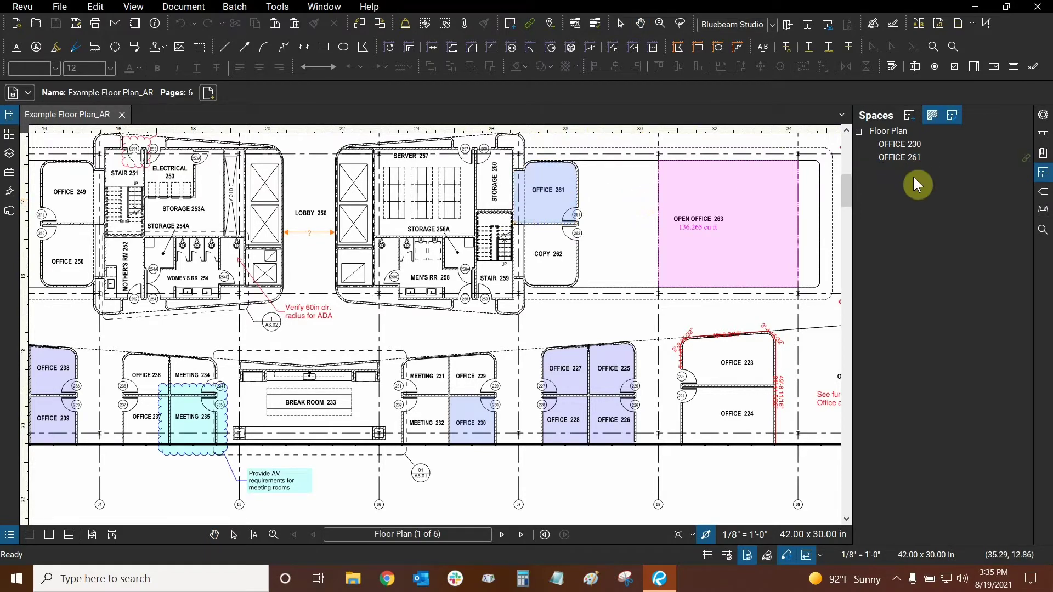
left_click(951, 115)
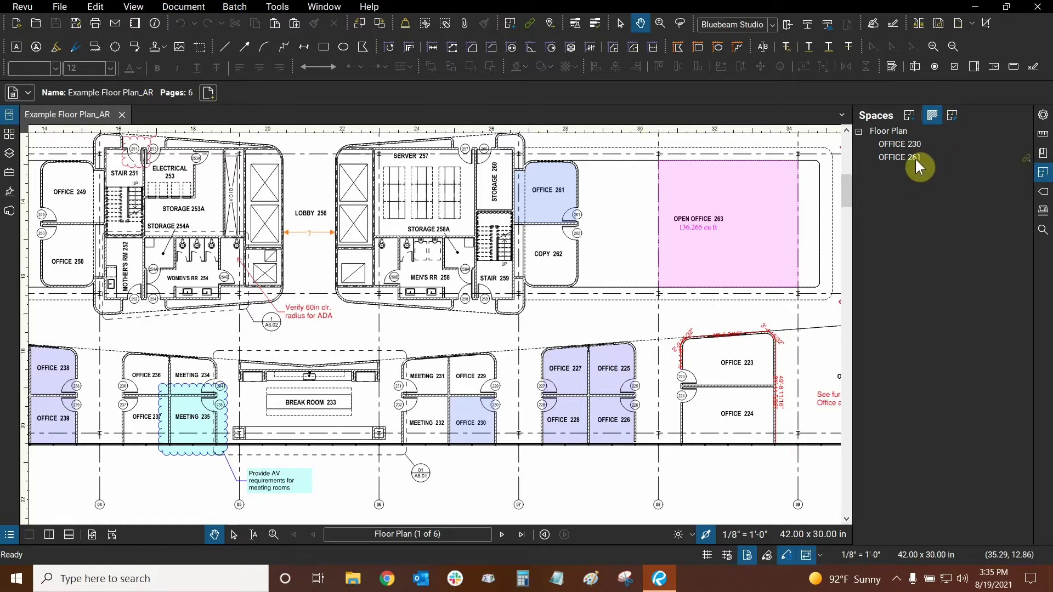
Select the OFFICE 261 space for editing, followed by the OFFICE 230 space.
left_click(915, 157)
left_click(954, 114)
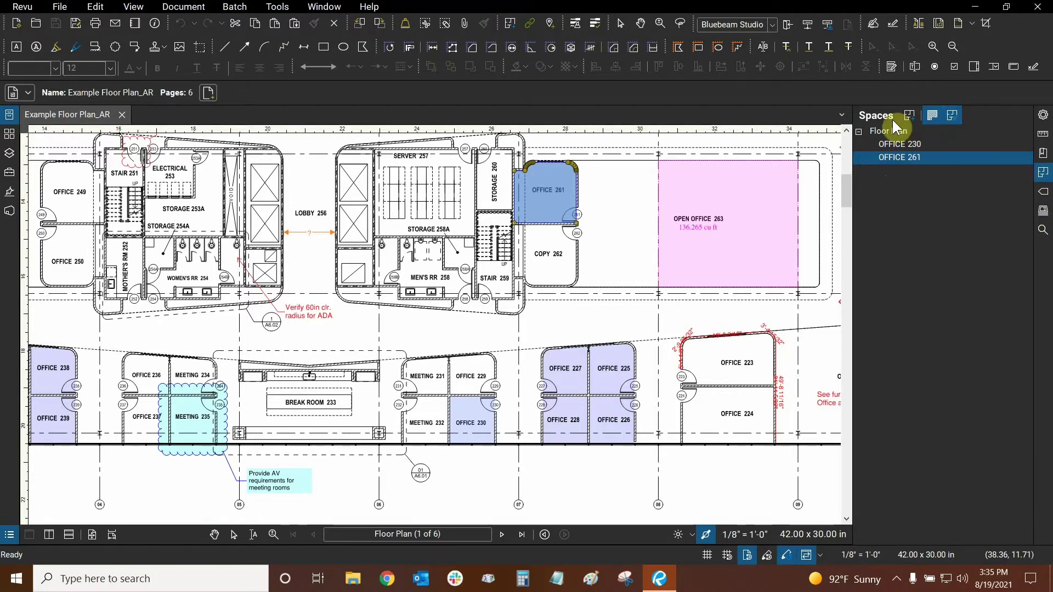
left_click(894, 144)
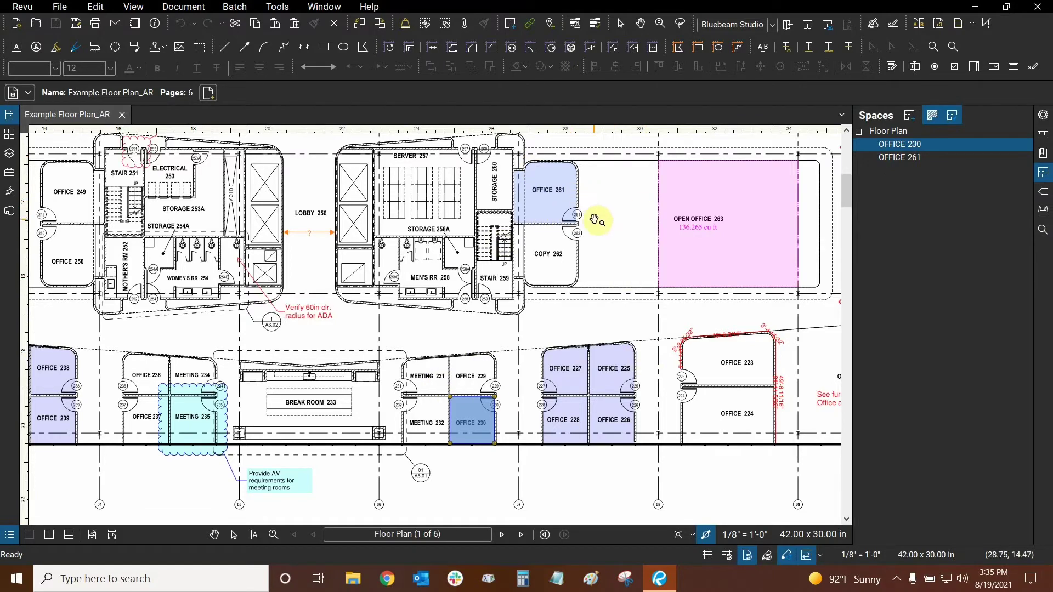
Outline a new irregular four-corner space inside Meeting 232, starting at the room's corner beside Office 230 on the exterior wall.
left_click(910, 118)
scroll(603, 263, "down", 2)
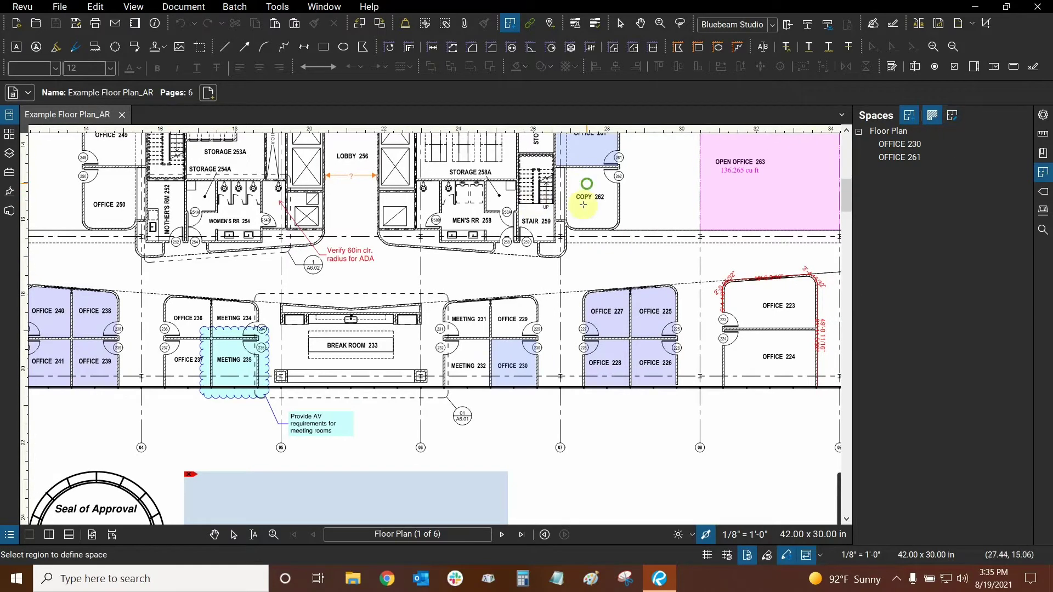
scroll(589, 186, "up", 1)
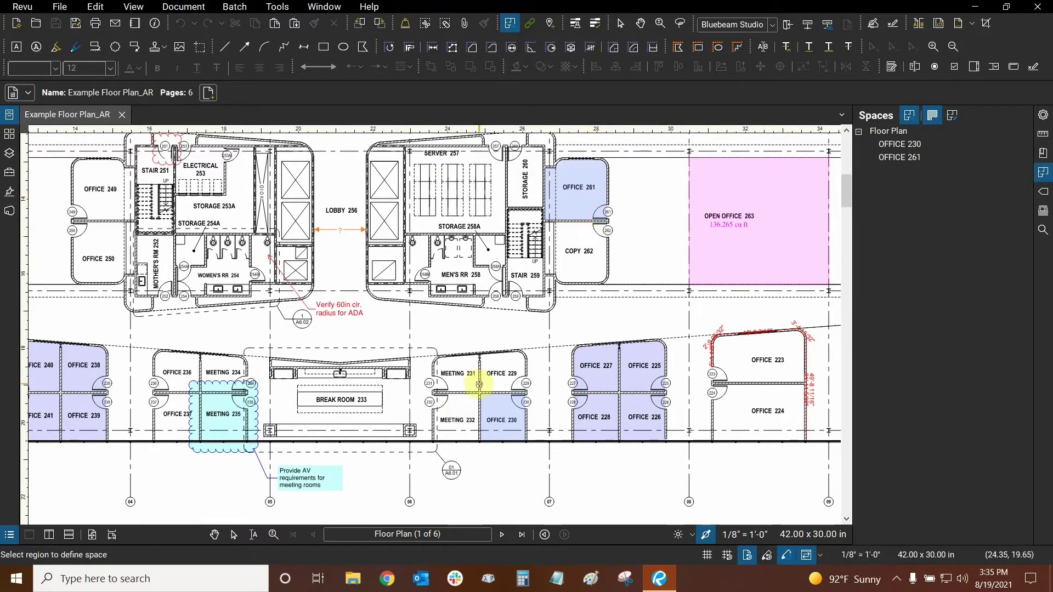
left_click_drag(528, 385, 602, 321)
scroll(554, 367, "up", 6)
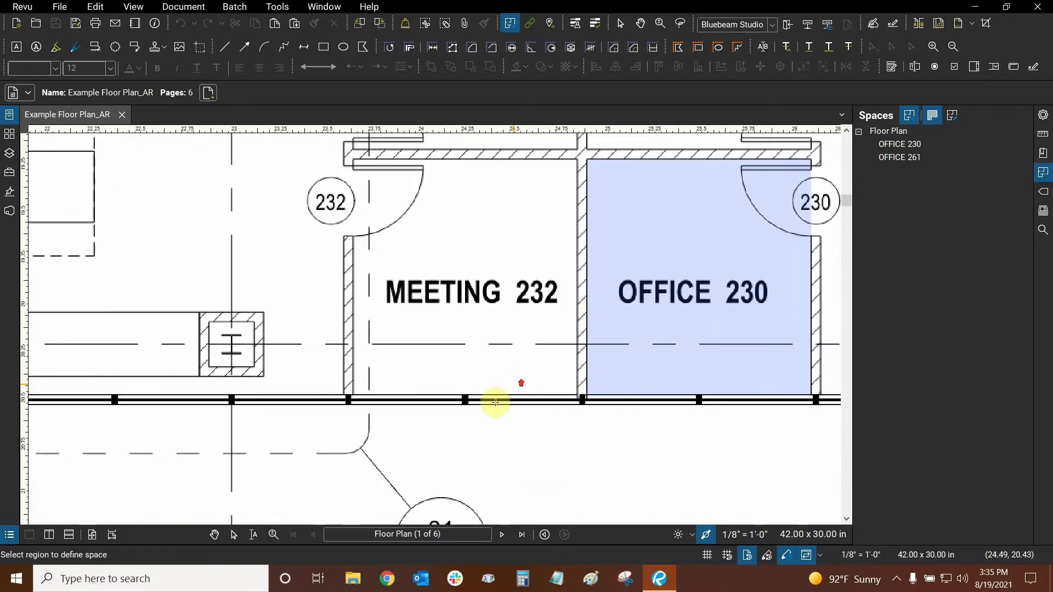
scroll(571, 383, "up", 7)
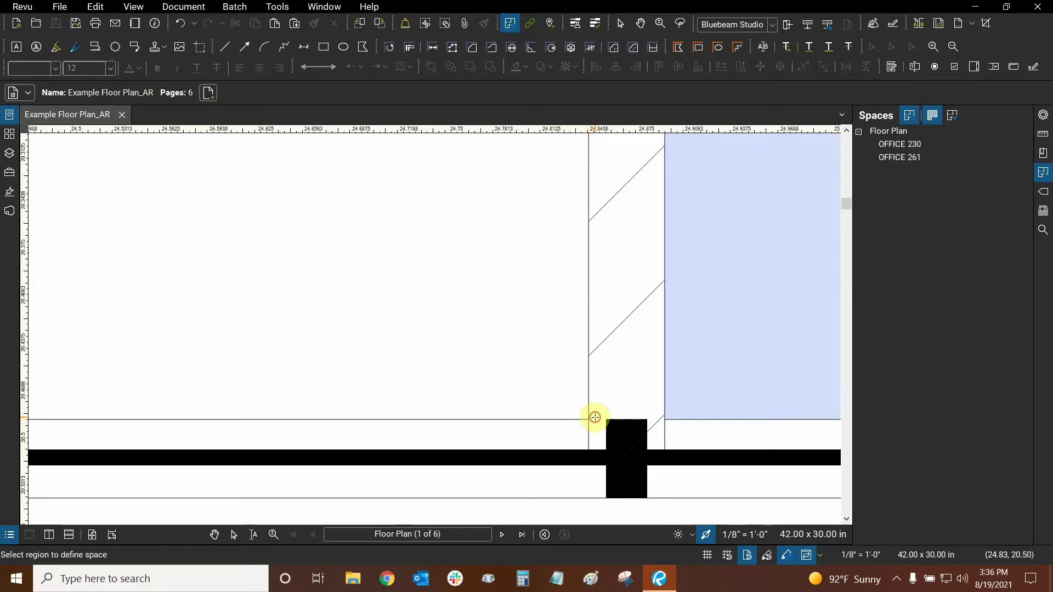
left_click(595, 417)
scroll(594, 417, "down", 8)
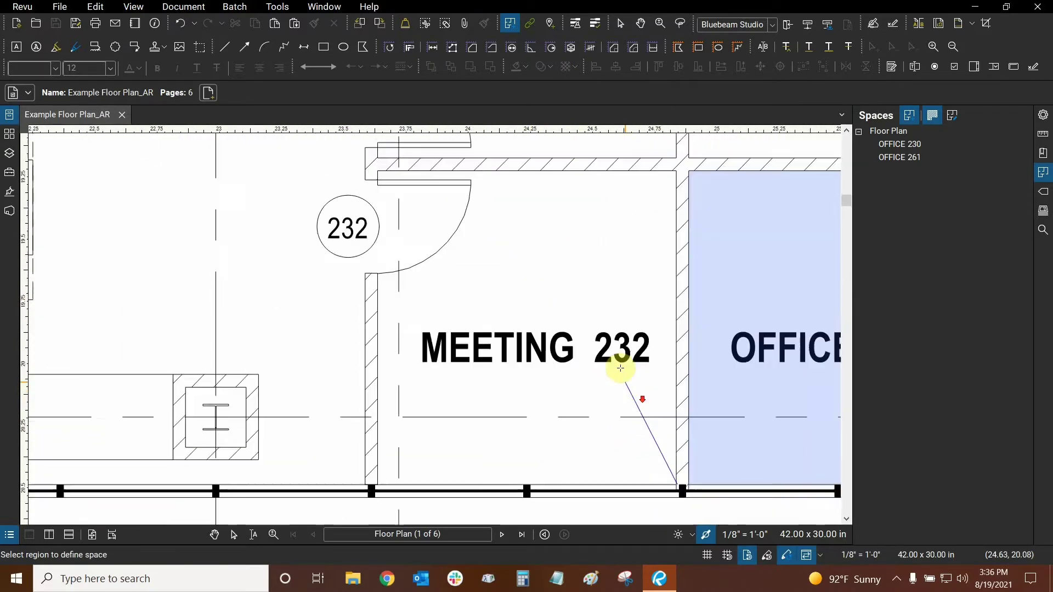
left_click(605, 215)
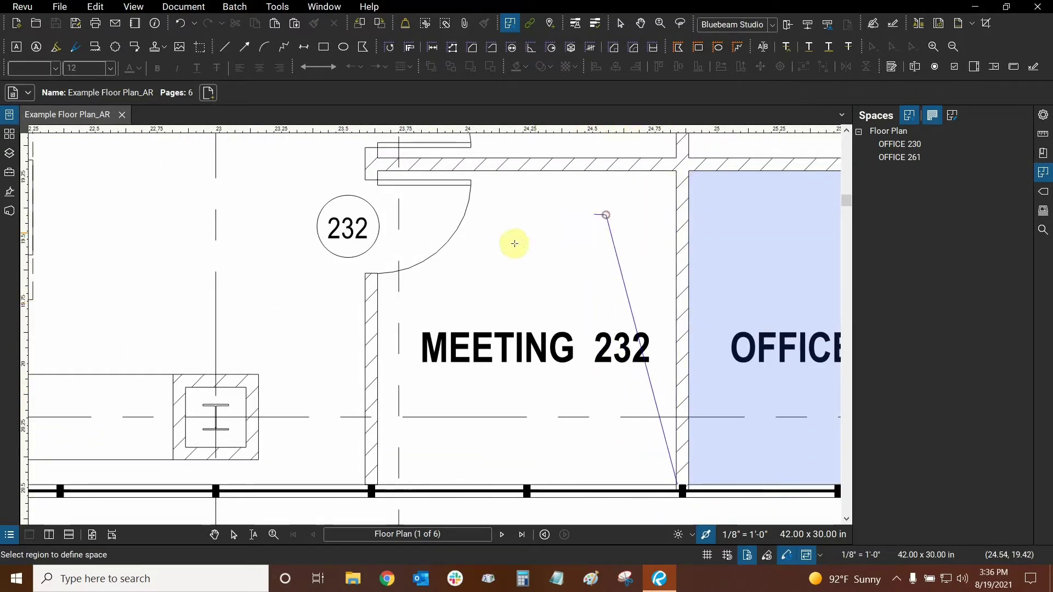
left_click(421, 278)
left_click(458, 417)
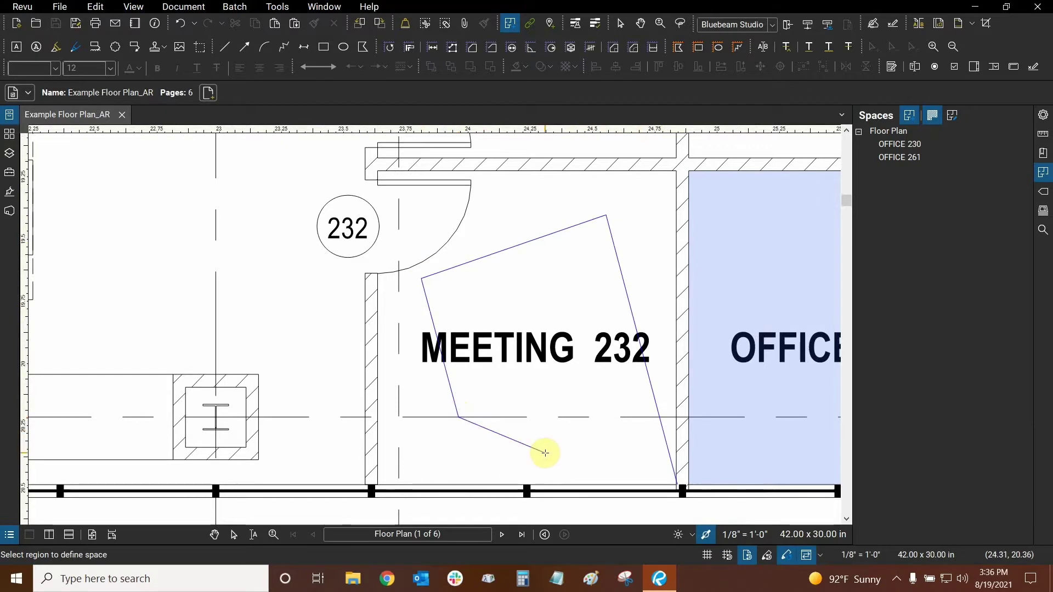
Close the new space's outline in Meeting 232 and name the space Test 1.
key("Return")
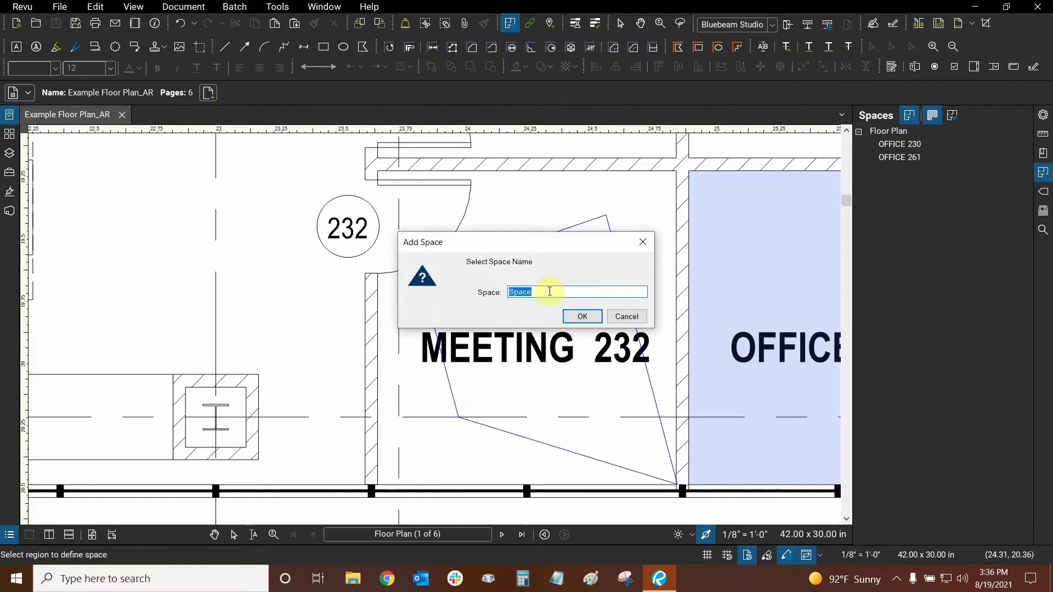
type("Test 1")
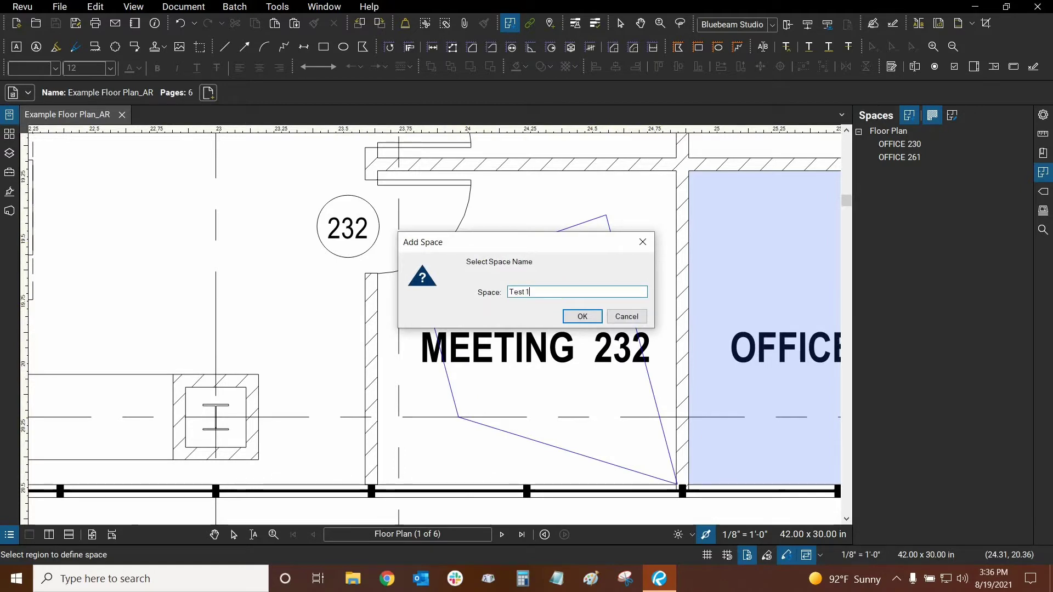
left_click(582, 317)
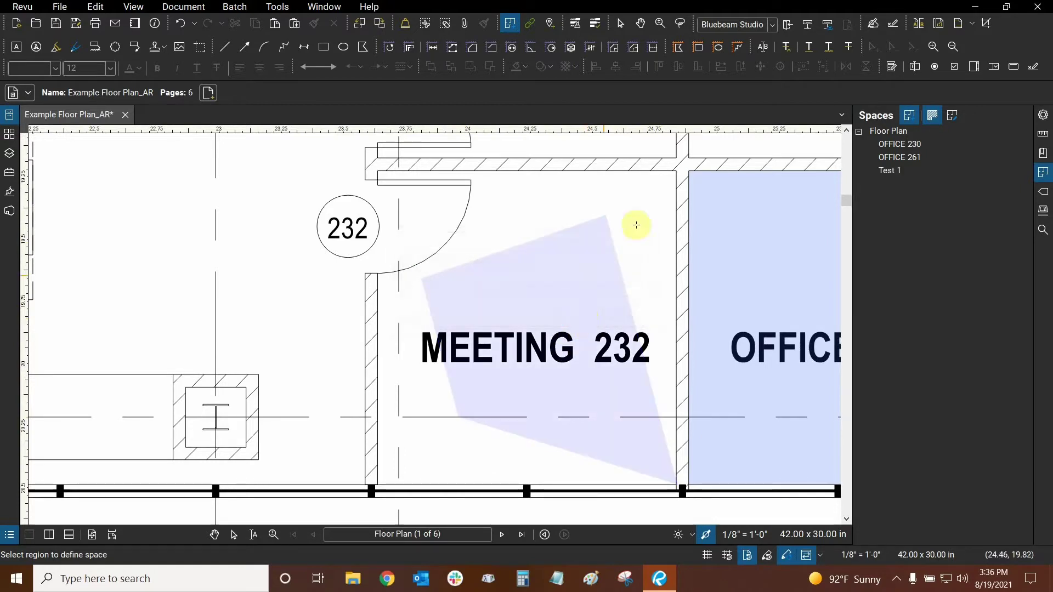
Delete the Test 1 space from the floor plan.
left_click(902, 170)
right_click(905, 171)
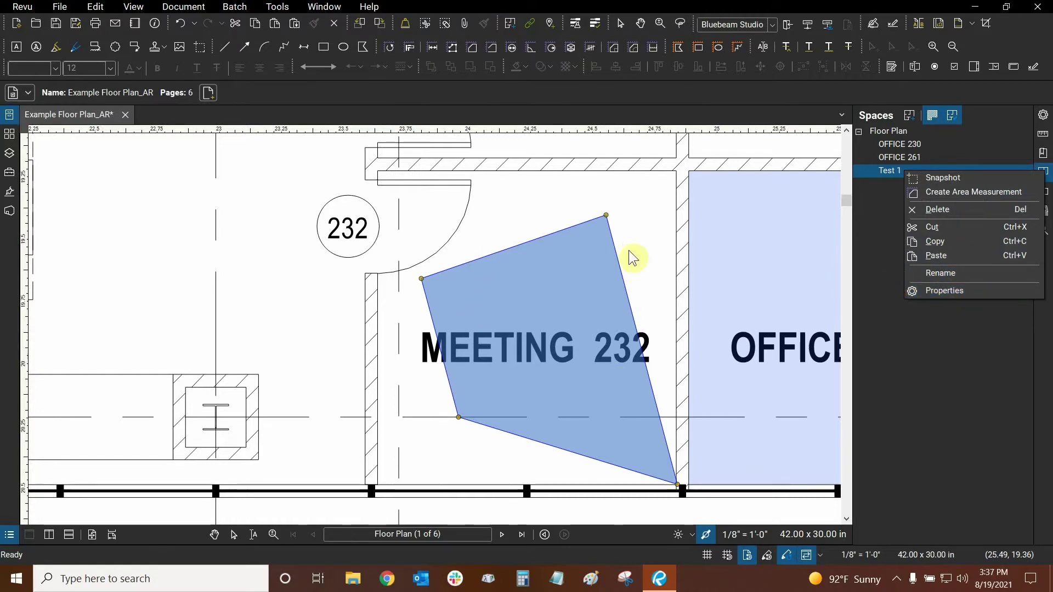
left_click(953, 209)
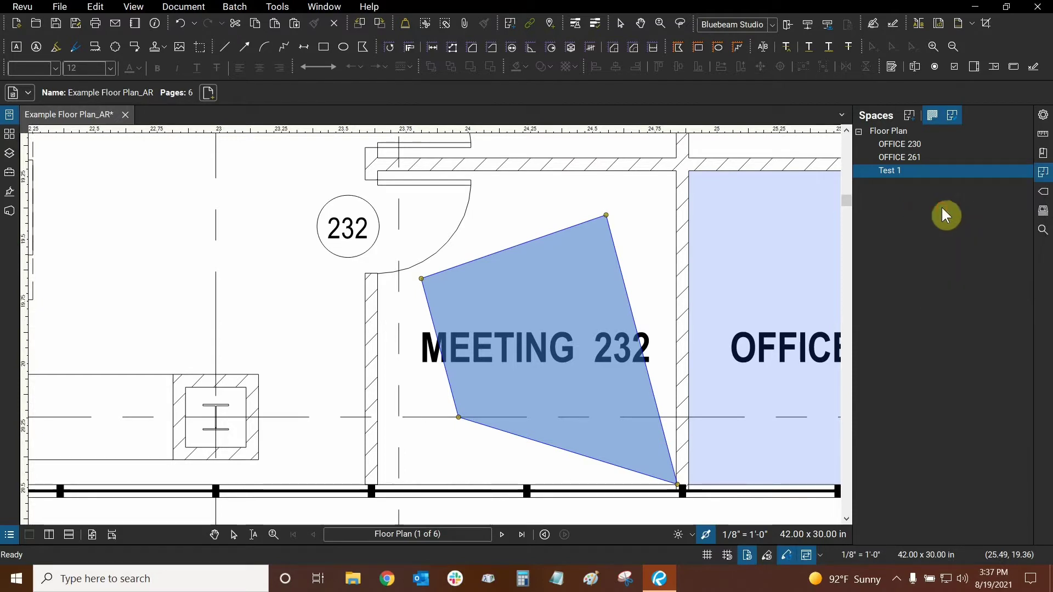
Add a rectangular space covering the whole Meeting 232 room, starting at its corner beside Office 230 on the exterior wall, and name it RENAME.
left_click(910, 116)
scroll(603, 307, "down", 3)
scroll(630, 345, "up", 5)
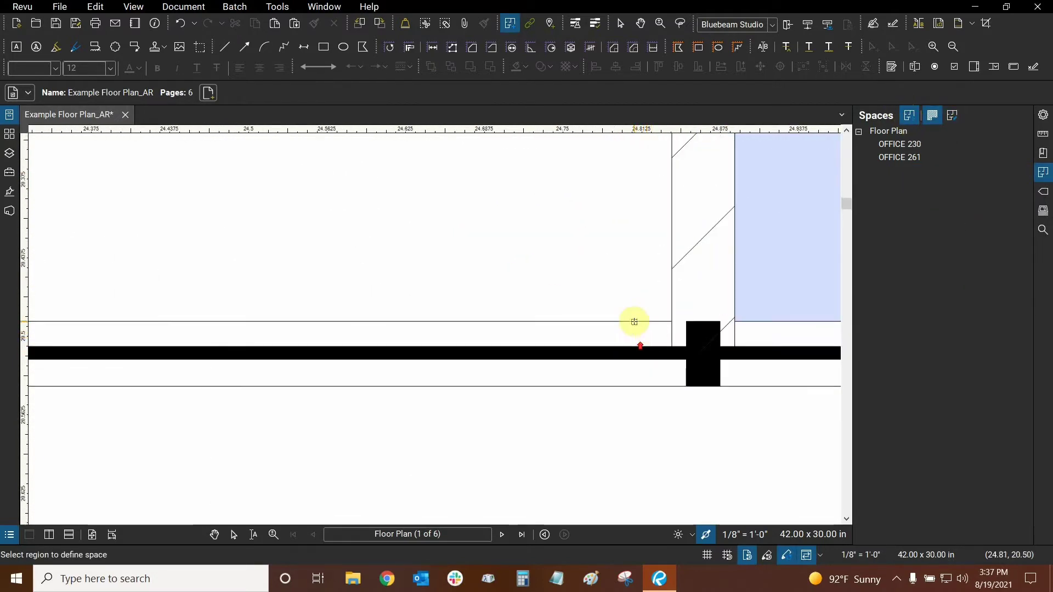
left_click(672, 322)
scroll(673, 323, "down", 6)
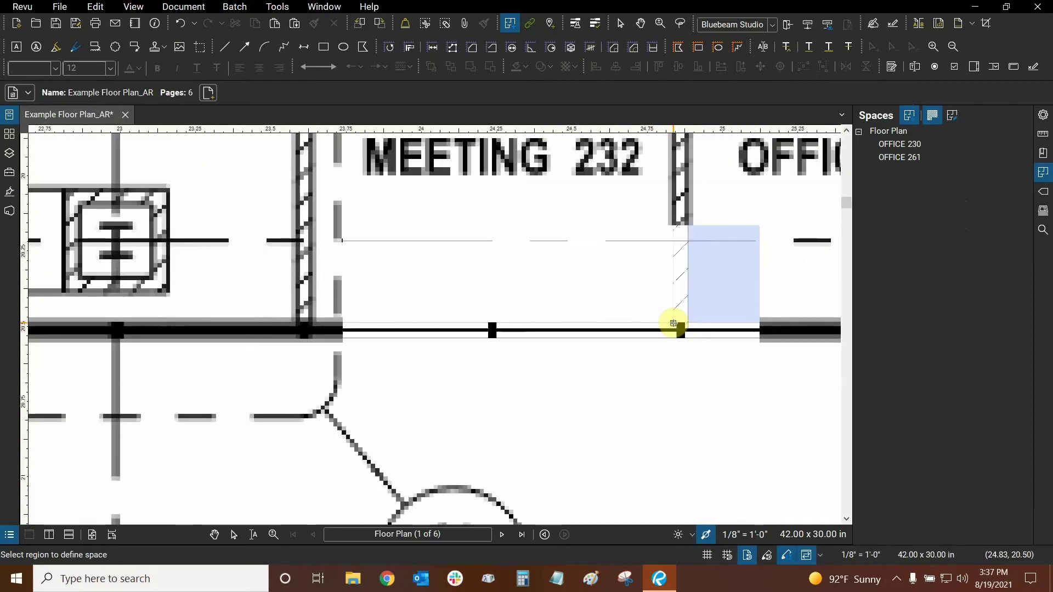
scroll(443, 293, "up", 8)
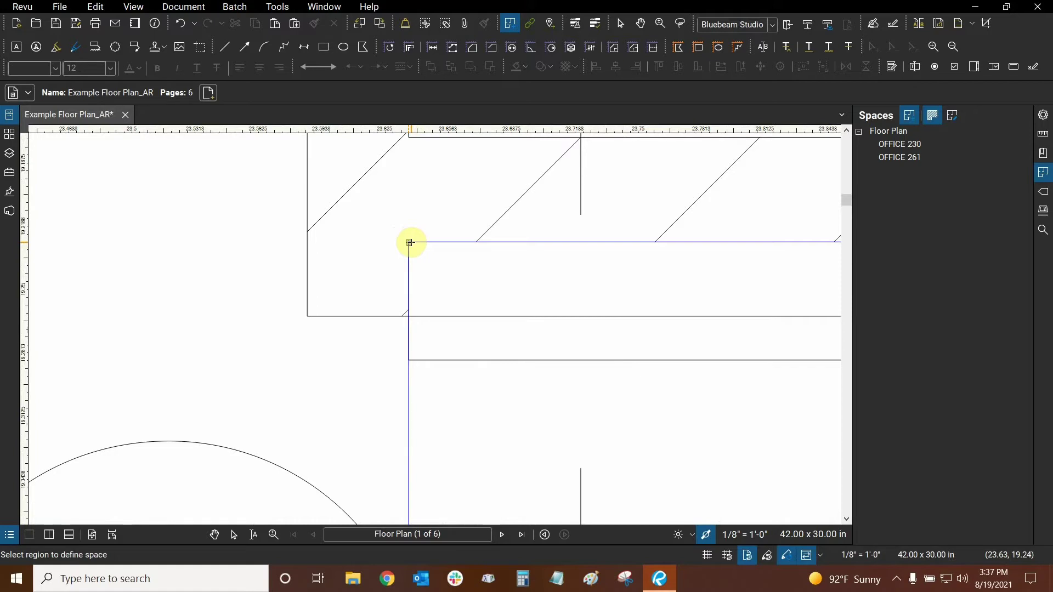
left_click(409, 242)
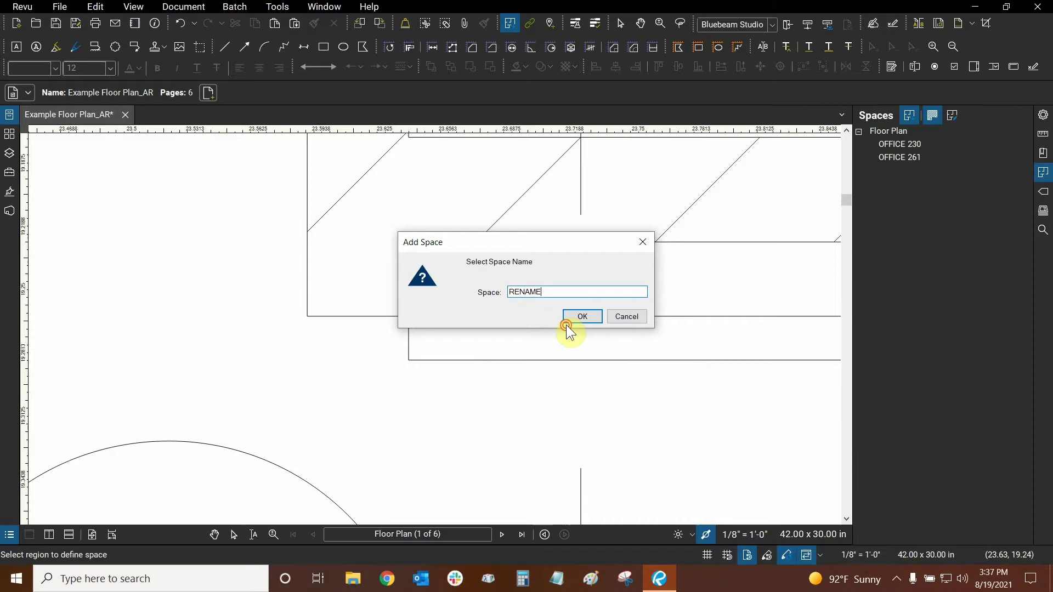
left_click(581, 317)
scroll(682, 278, "down", 5)
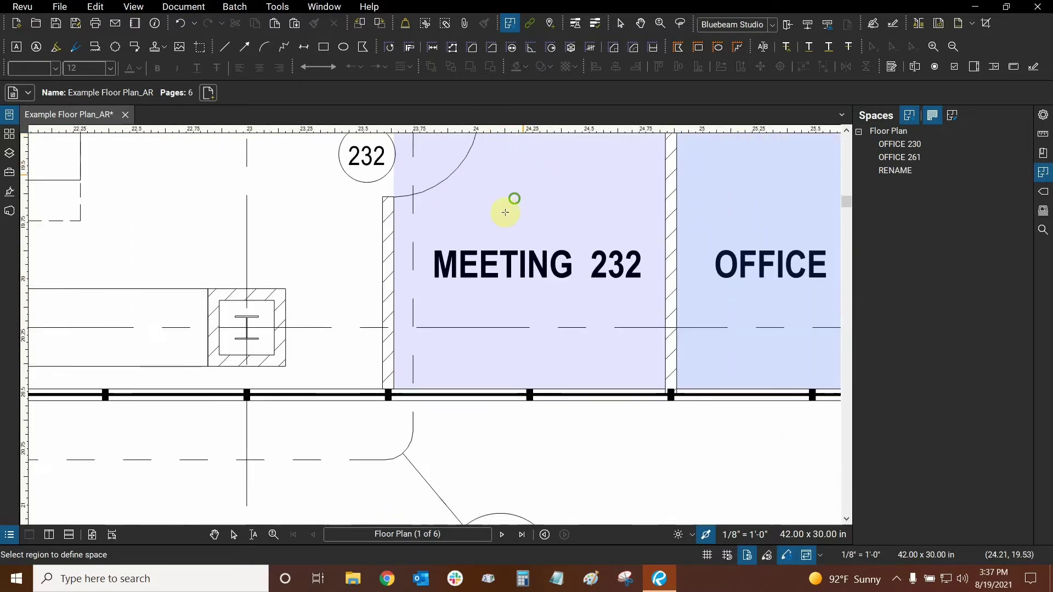
scroll(505, 212, "down", 1)
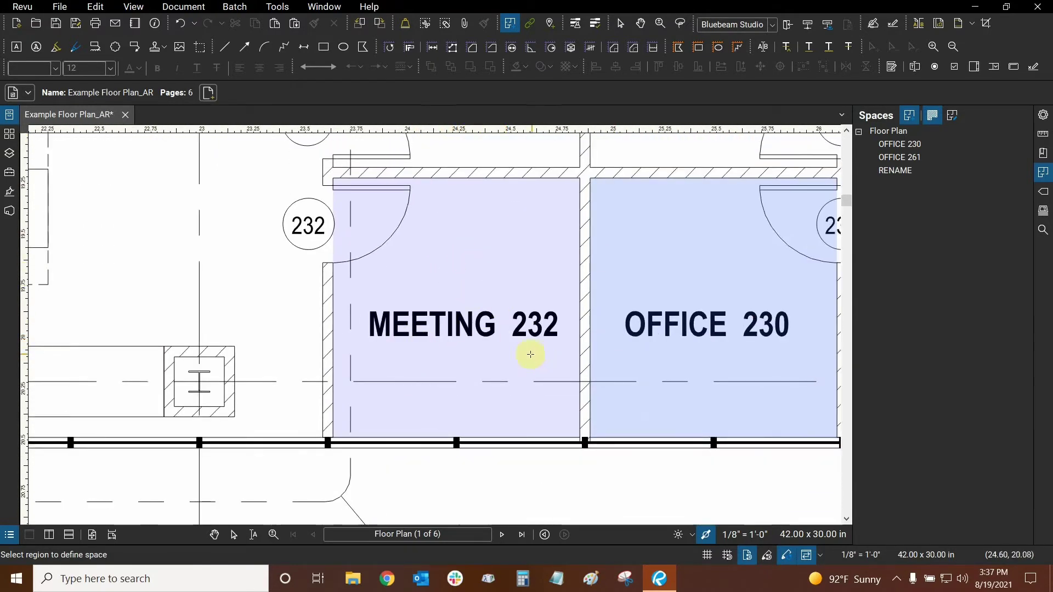
Rename the RENAME space as MEETING 232.
left_click(904, 171)
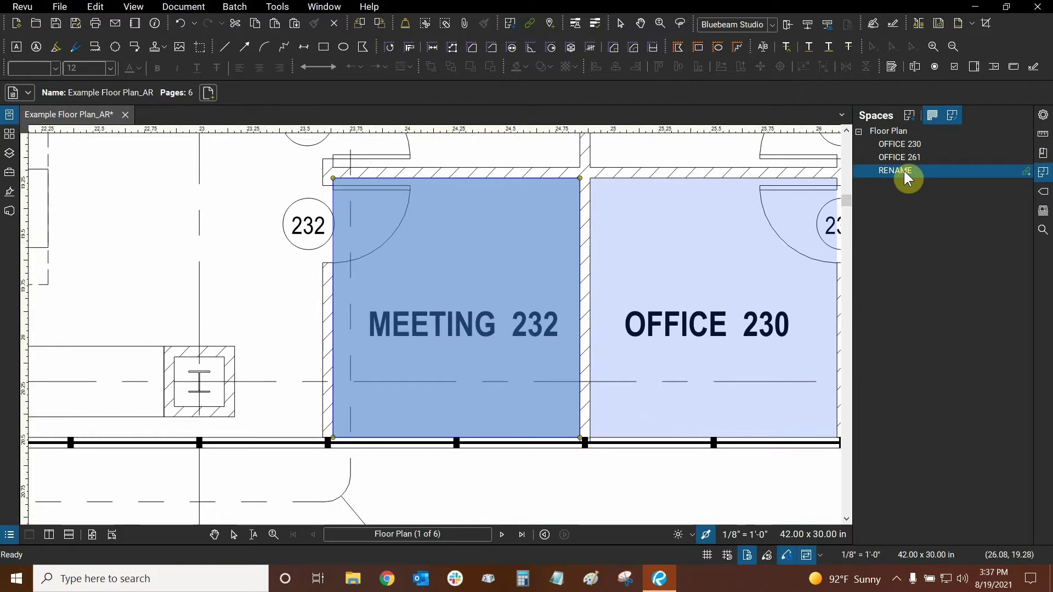
right_click(904, 171)
left_click(948, 276)
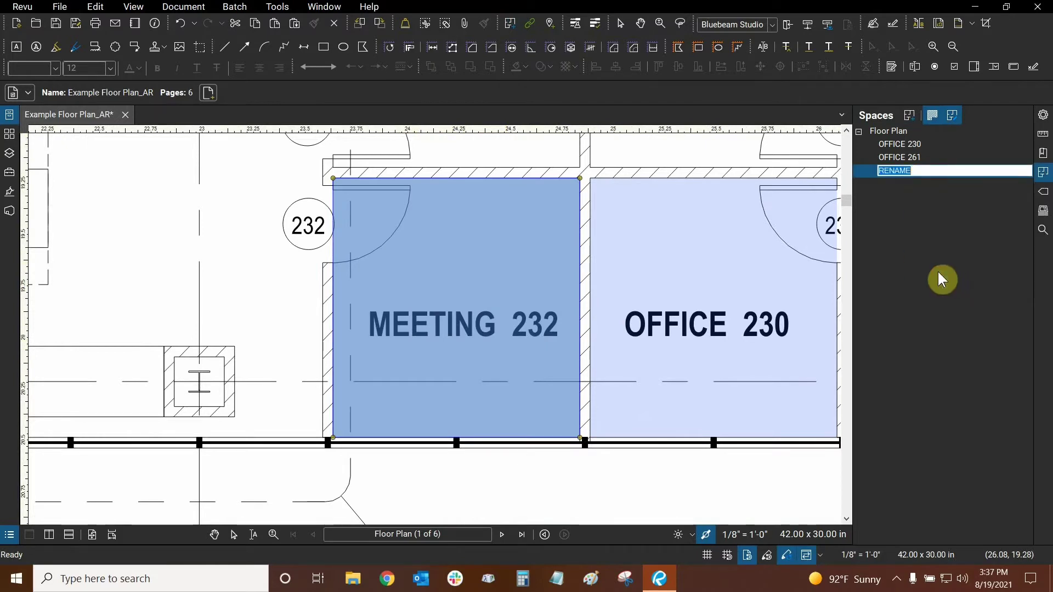
type("MEETING 232")
key("Return")
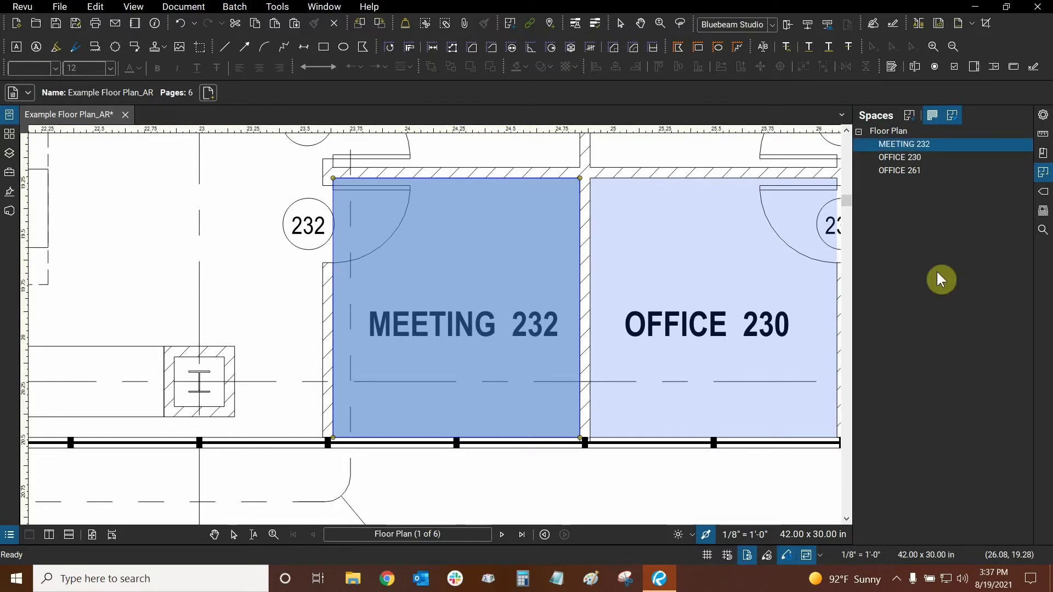
scroll(512, 228, "down", 2)
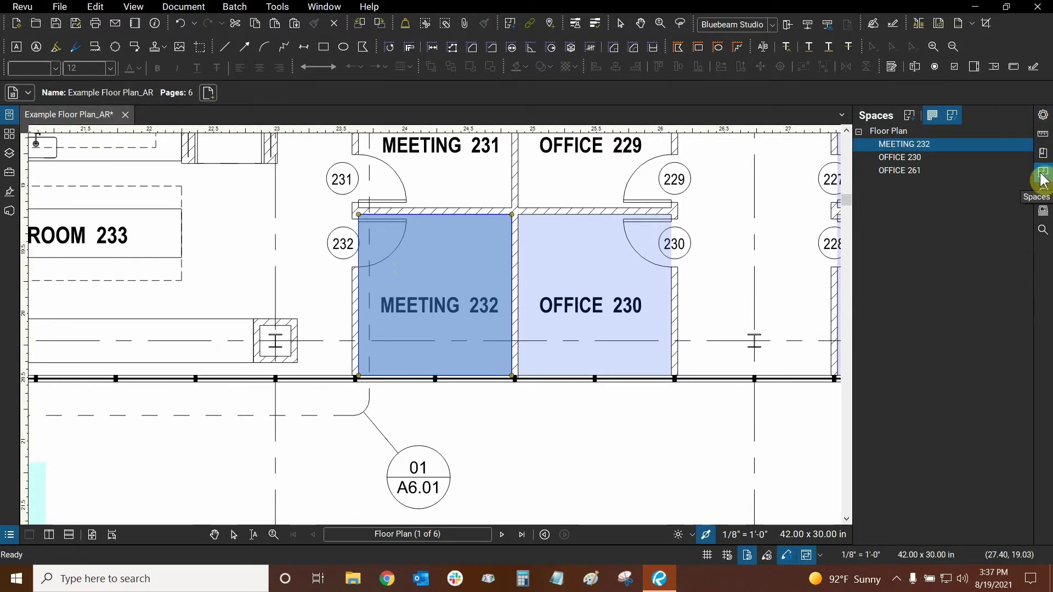
Show the available Revu profiles and choose AR Profile.
left_click(22, 7)
mouse_move(40, 84)
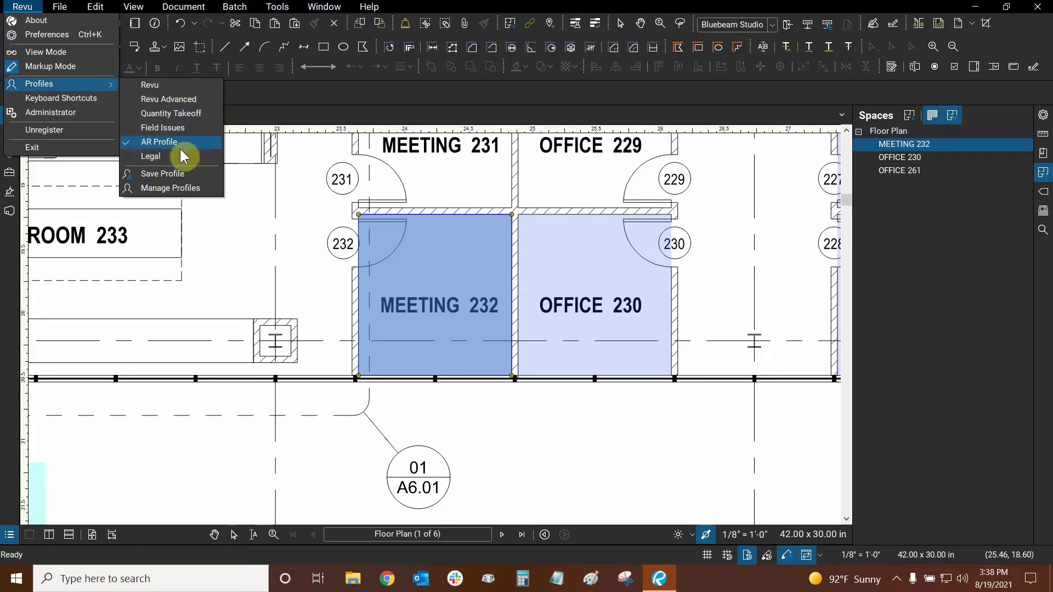
left_click(141, 144)
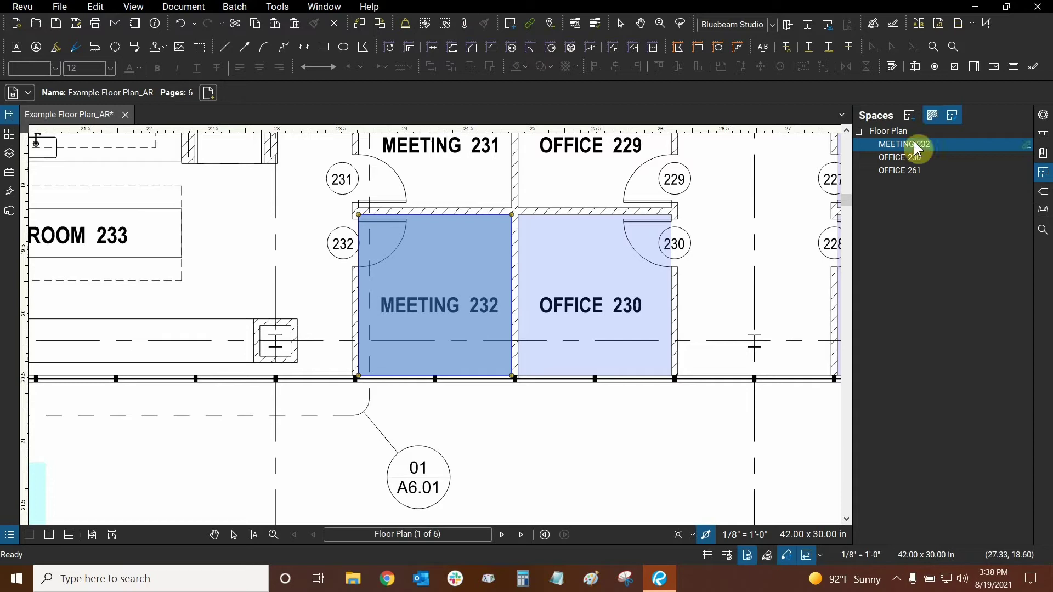
Check the general properties view for settings of the Meeting 232 and Office 230 spaces, and return to the list of spaces.
left_click(1044, 122)
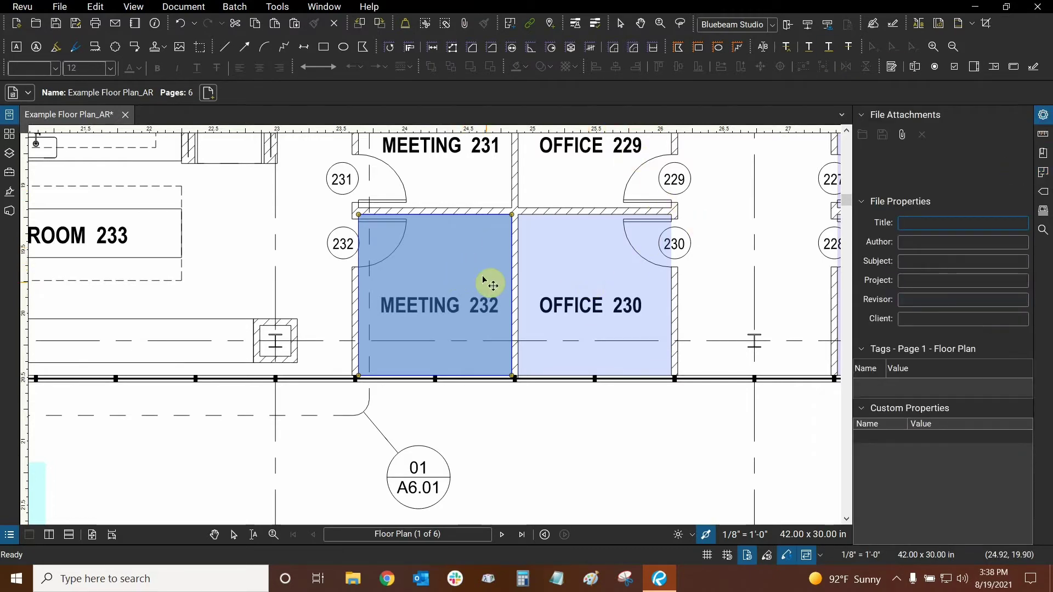
left_click(545, 277)
left_click(458, 270)
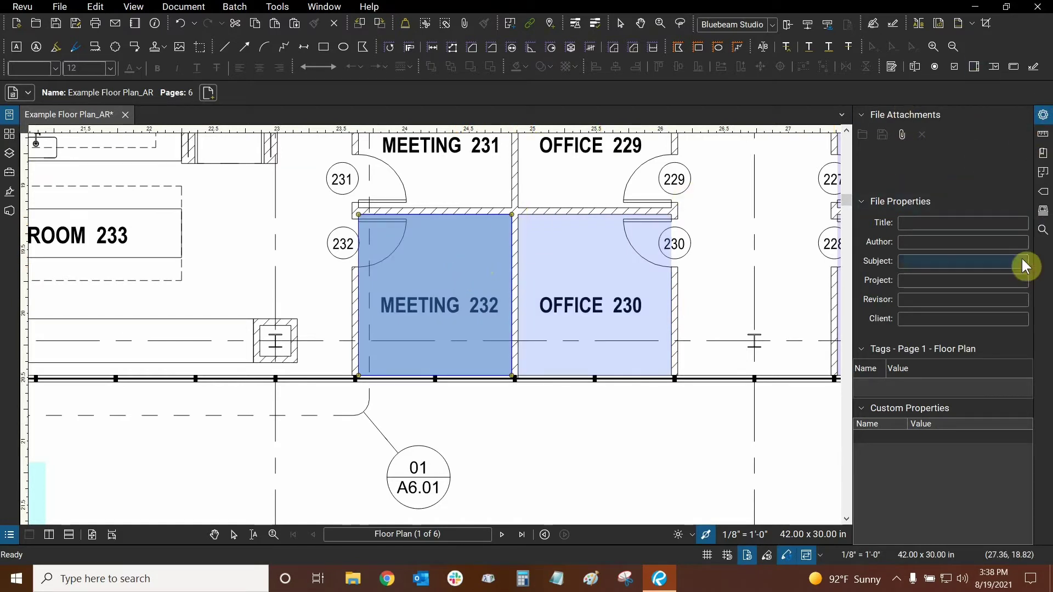
left_click(1043, 172)
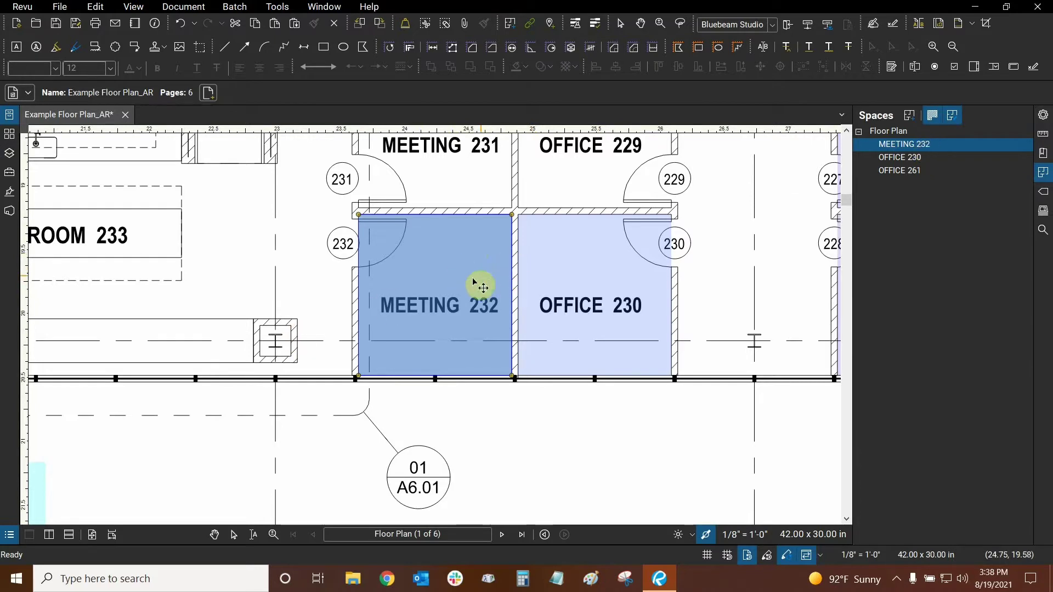
Set the MEETING 232 space's color to orange and its opacity to 20%, and deselect the space.
right_click(912, 144)
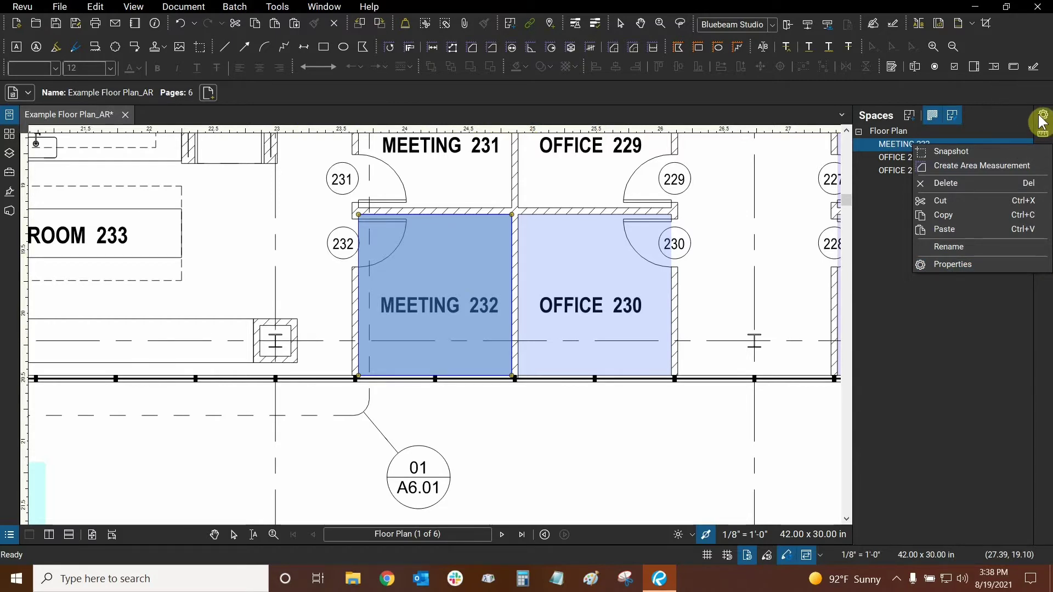
left_click(932, 264)
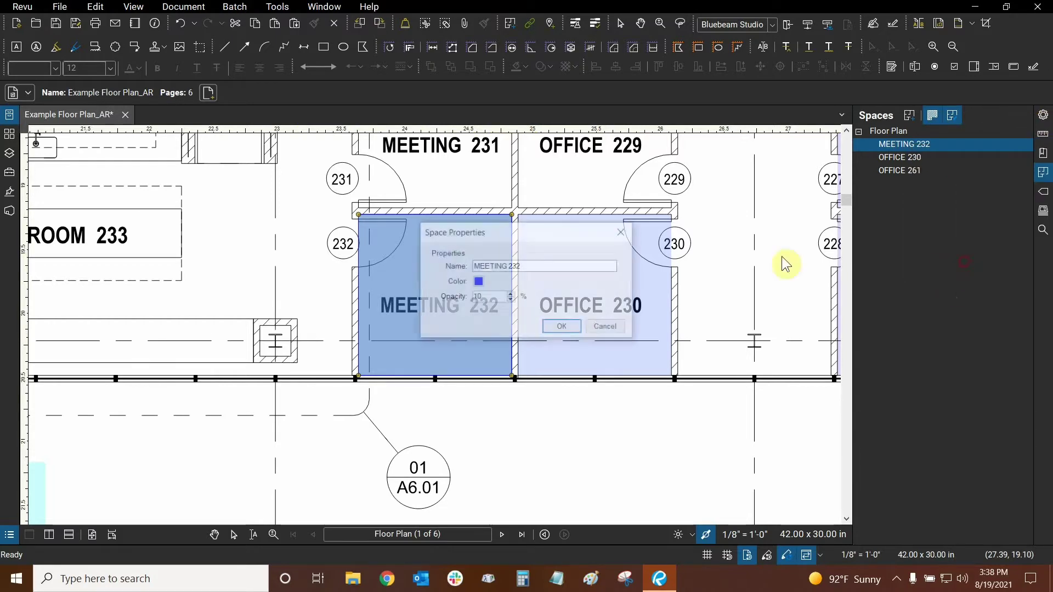
left_click(519, 265)
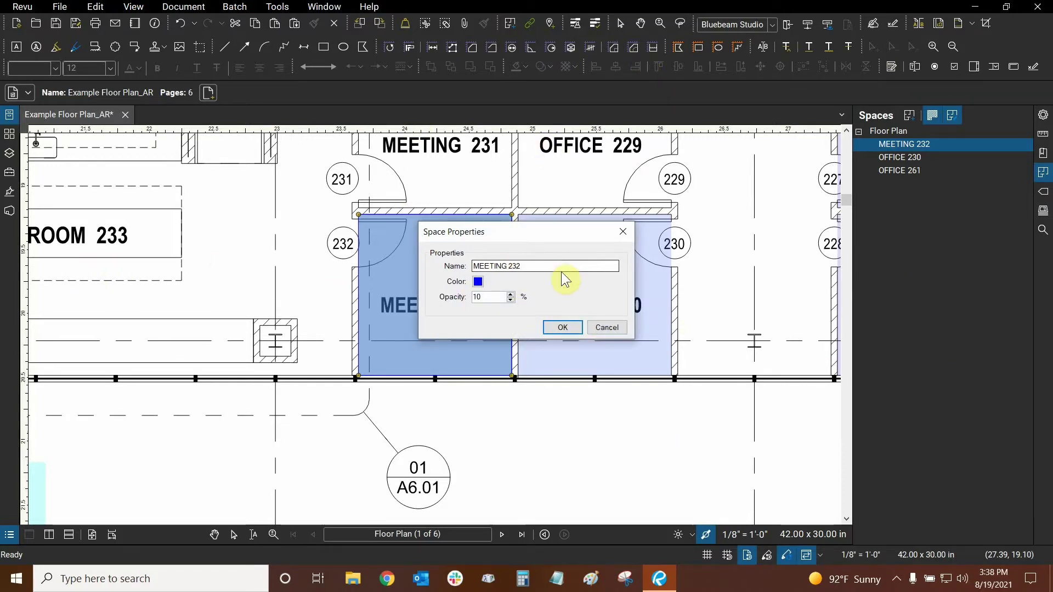
double_click(477, 297)
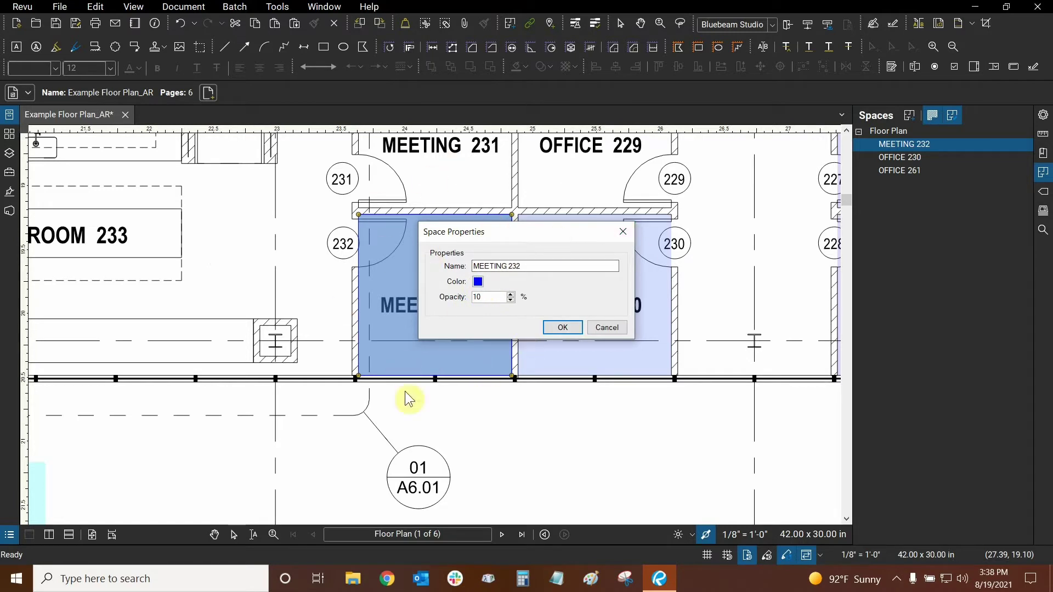
left_click(478, 282)
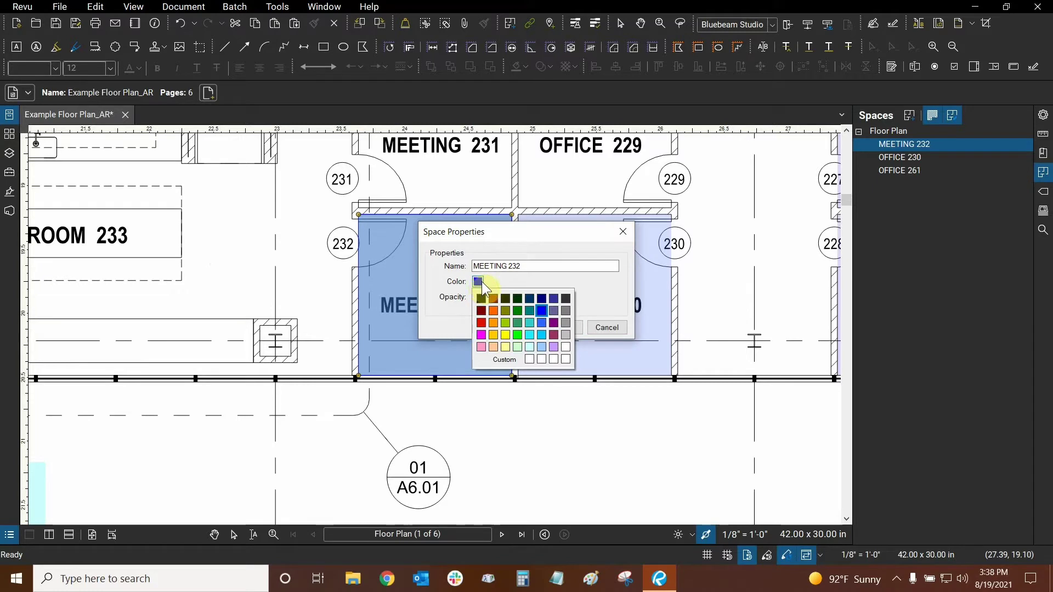
left_click(494, 310)
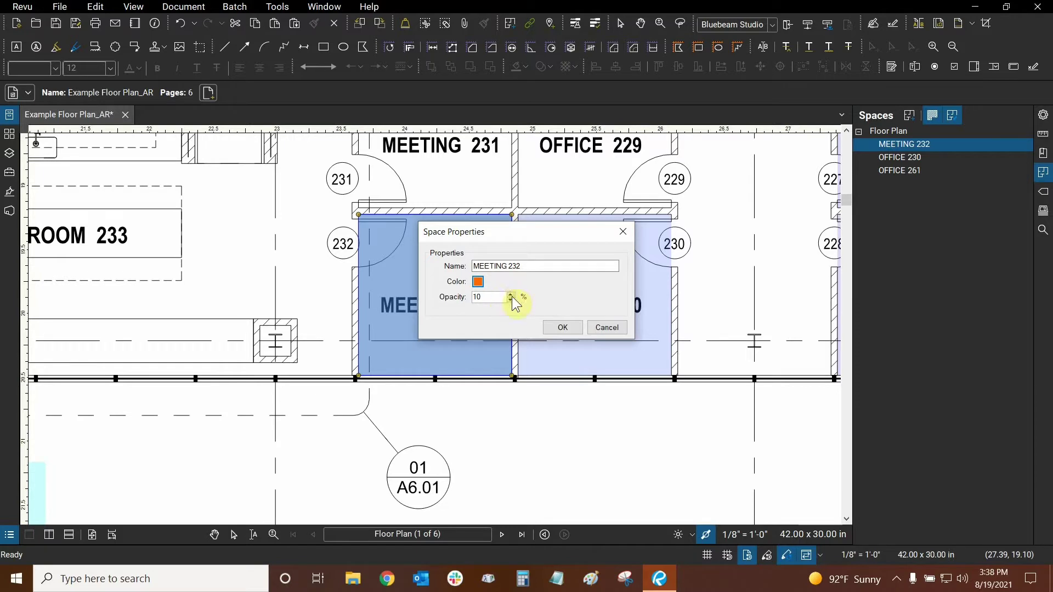
left_click(510, 295)
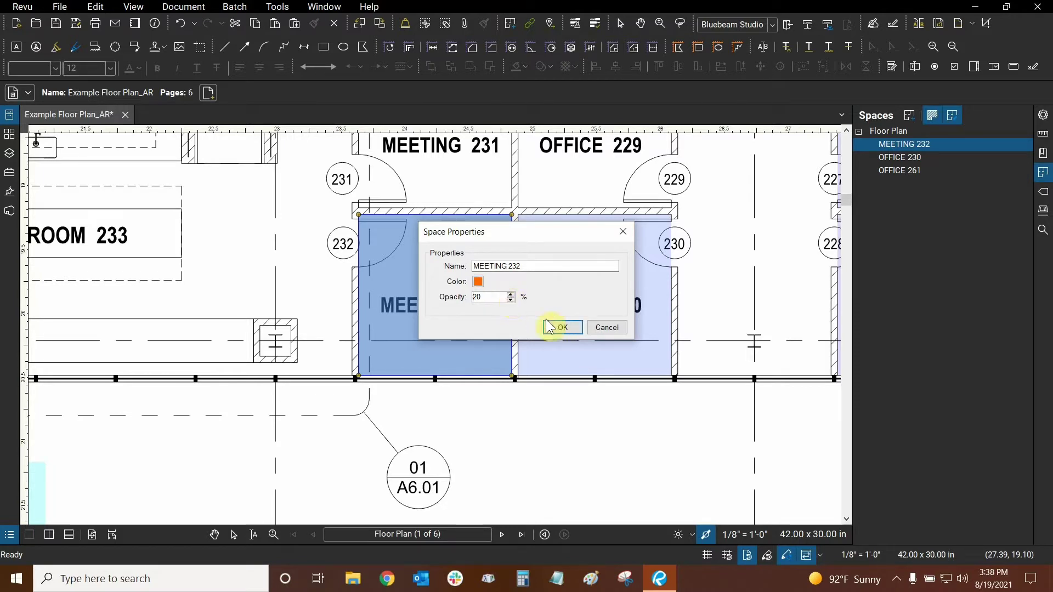
left_click(600, 329)
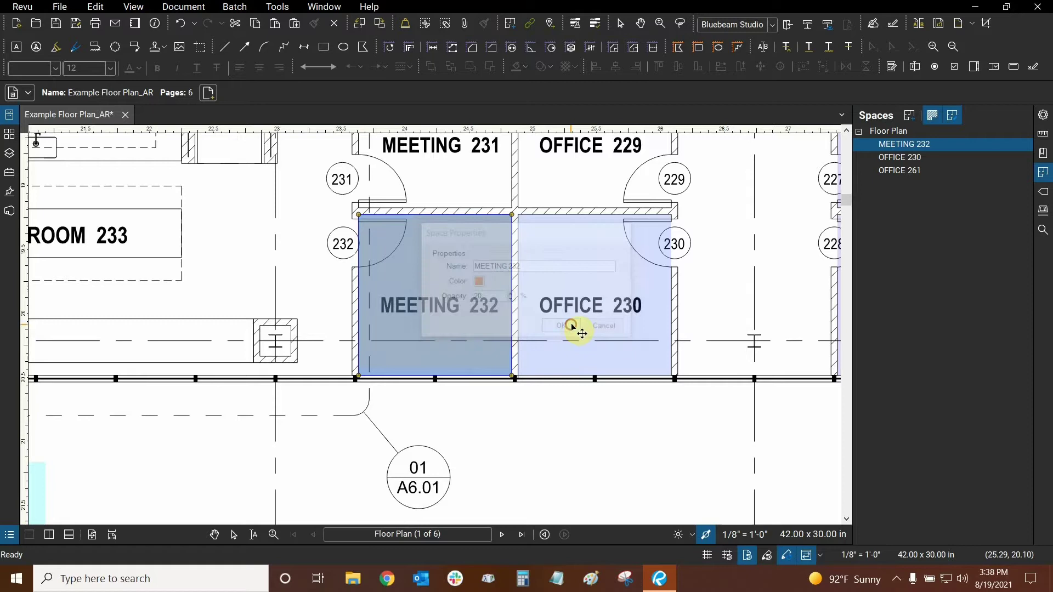
left_click(331, 312)
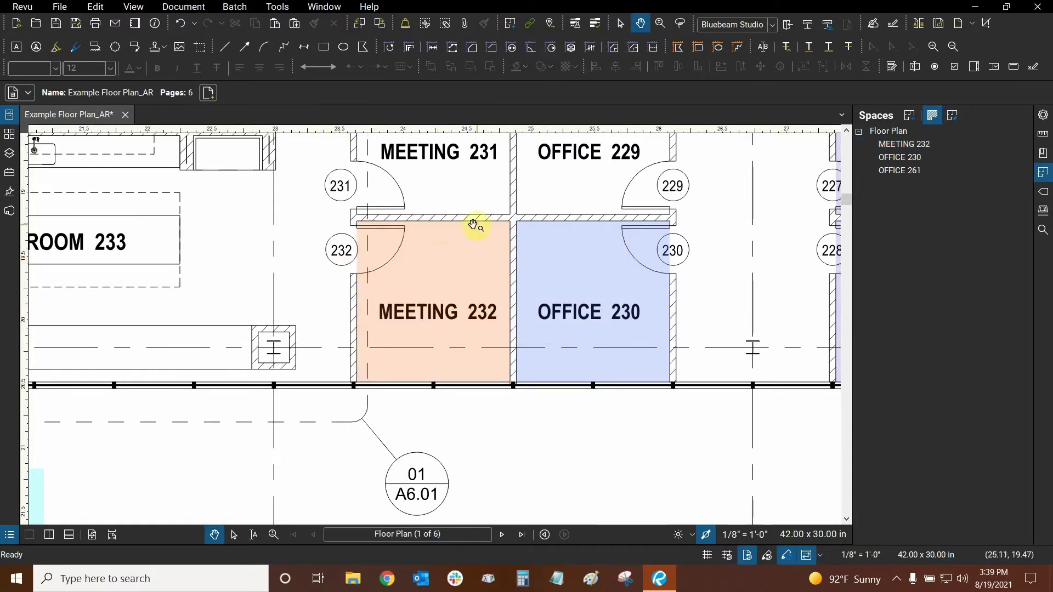
Select the area measurement covering Office 227 and examine its properties.
left_click_drag(500, 269, 418, 337)
scroll(467, 305, "down", 3)
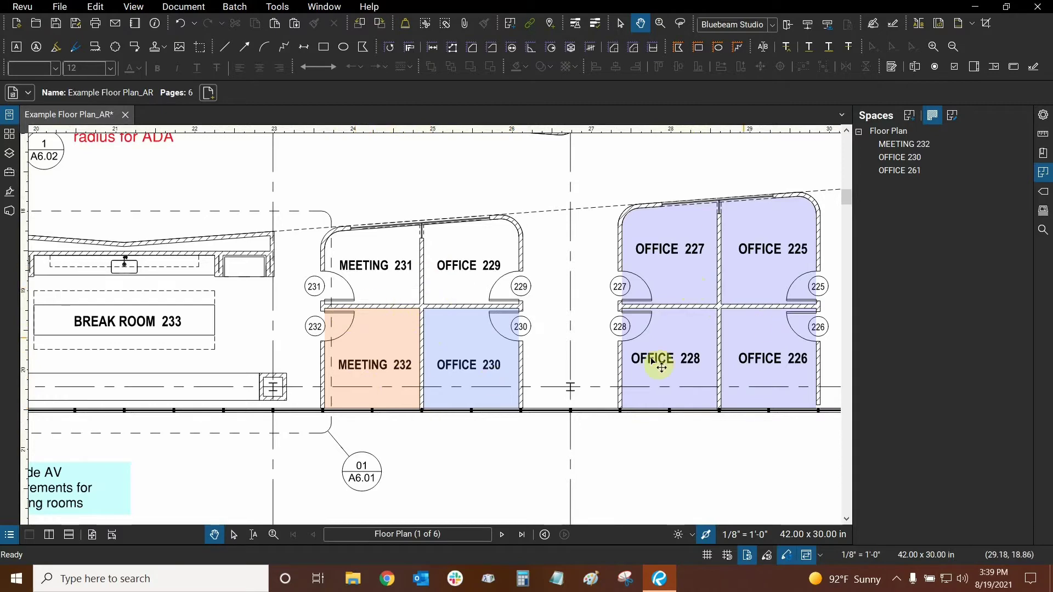
scroll(566, 258, "up", 2)
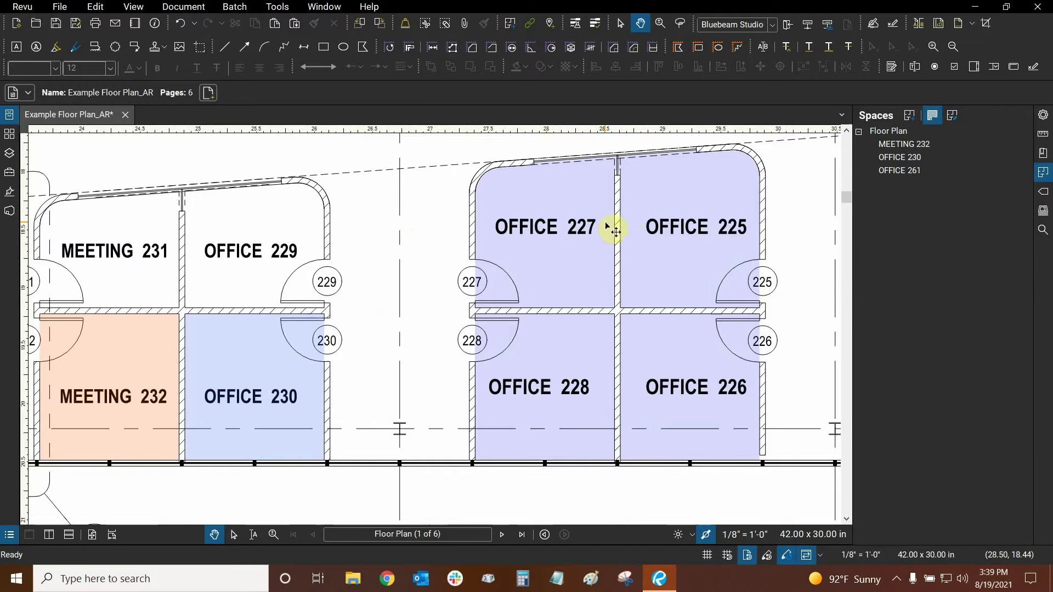
left_click(565, 271)
left_click(567, 272)
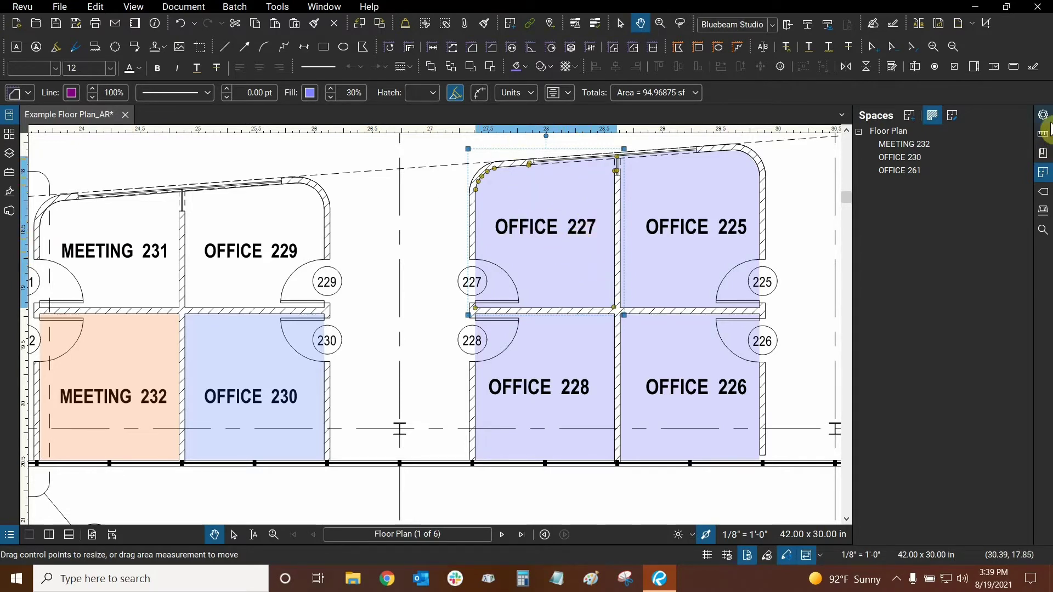
left_click(1044, 116)
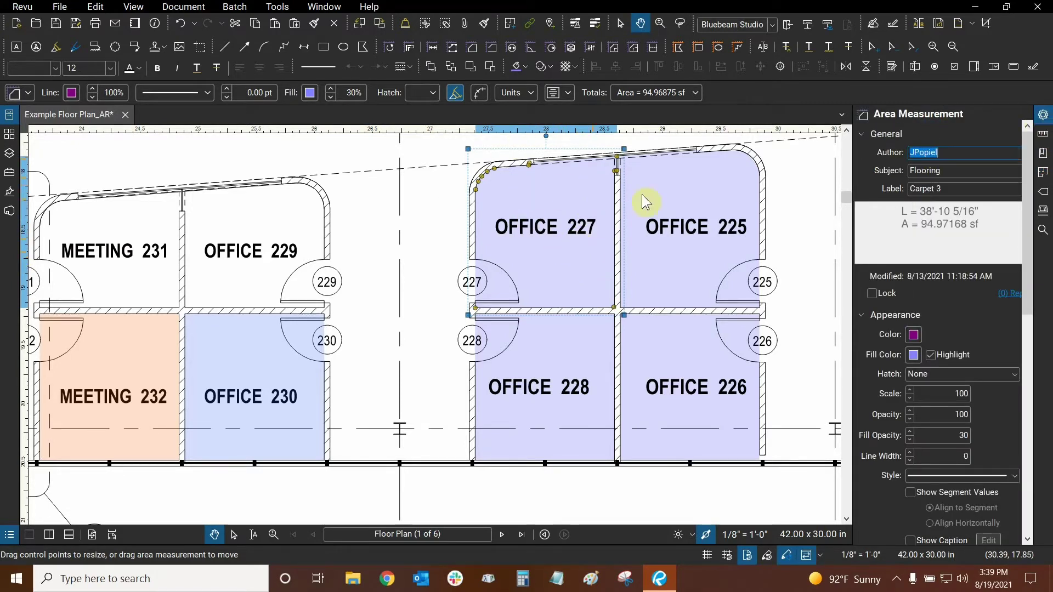
Try to select the OFFICE 230 space directly on the plan, and select it from the list of spaces.
scroll(548, 253, "left", 3)
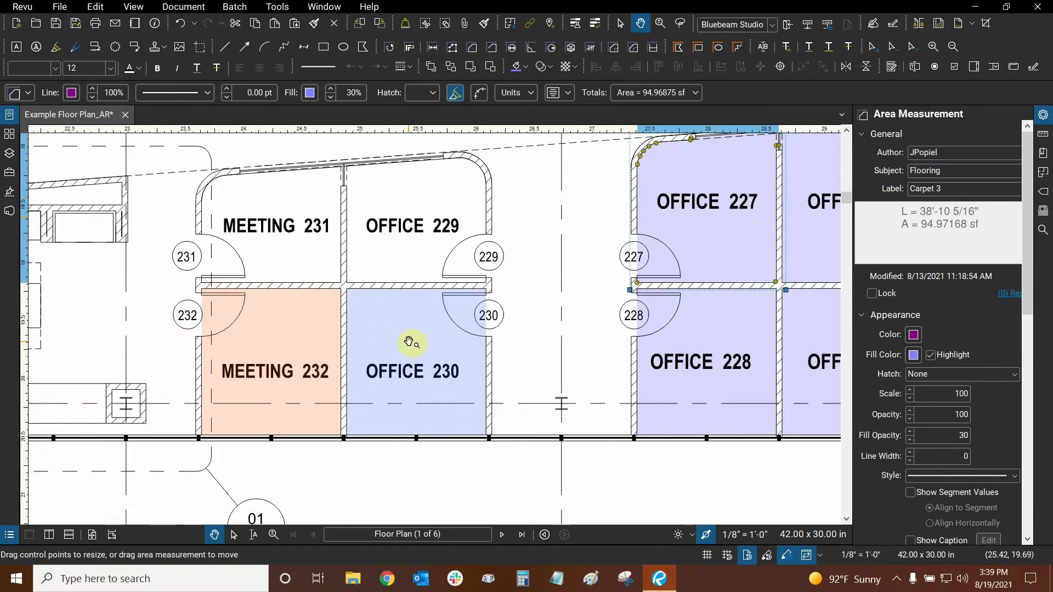
left_click(410, 340)
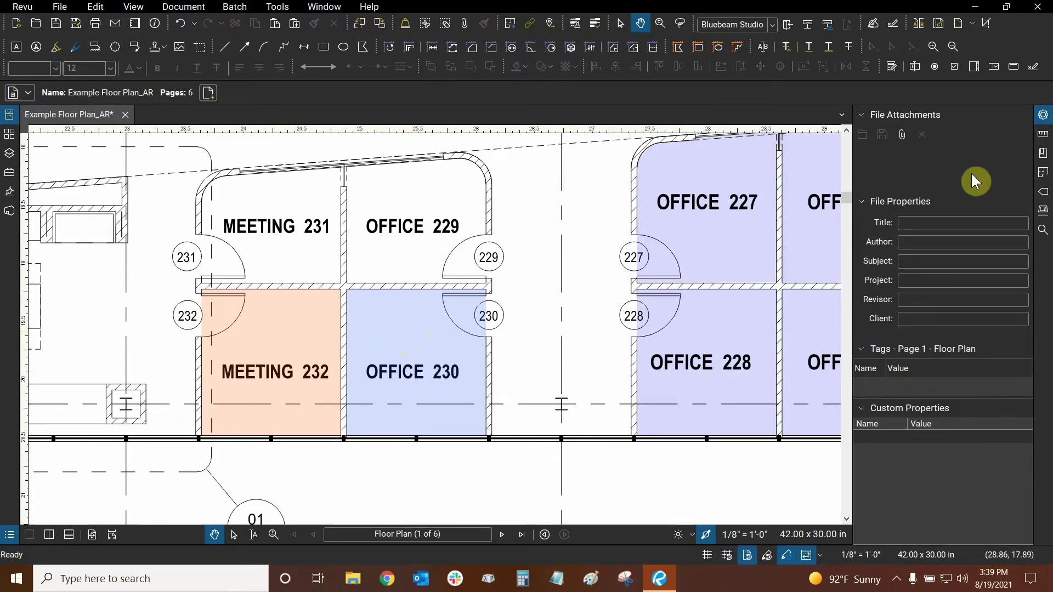
left_click(1043, 173)
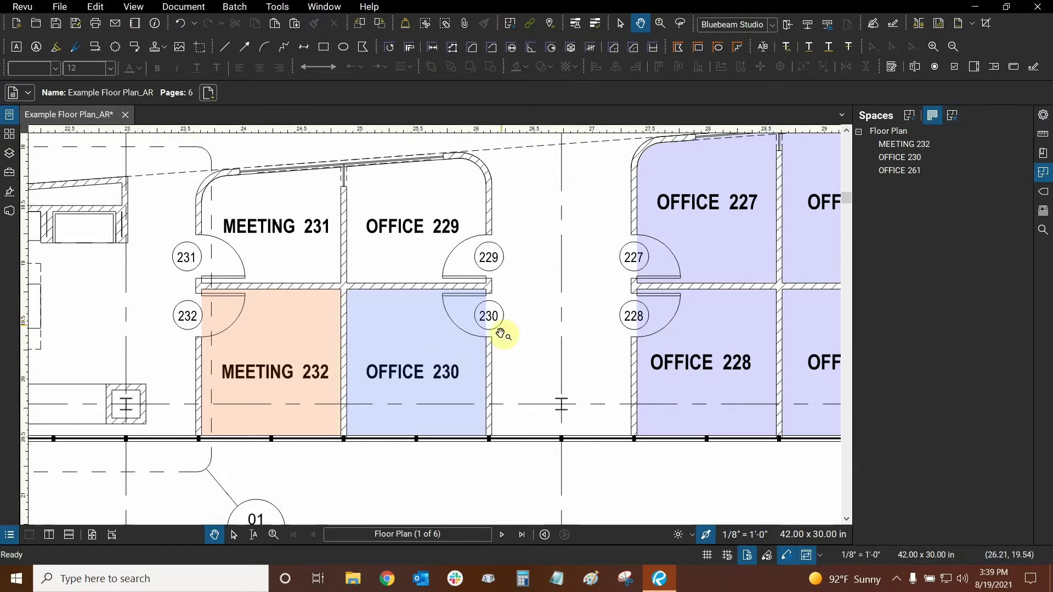
left_click(914, 158)
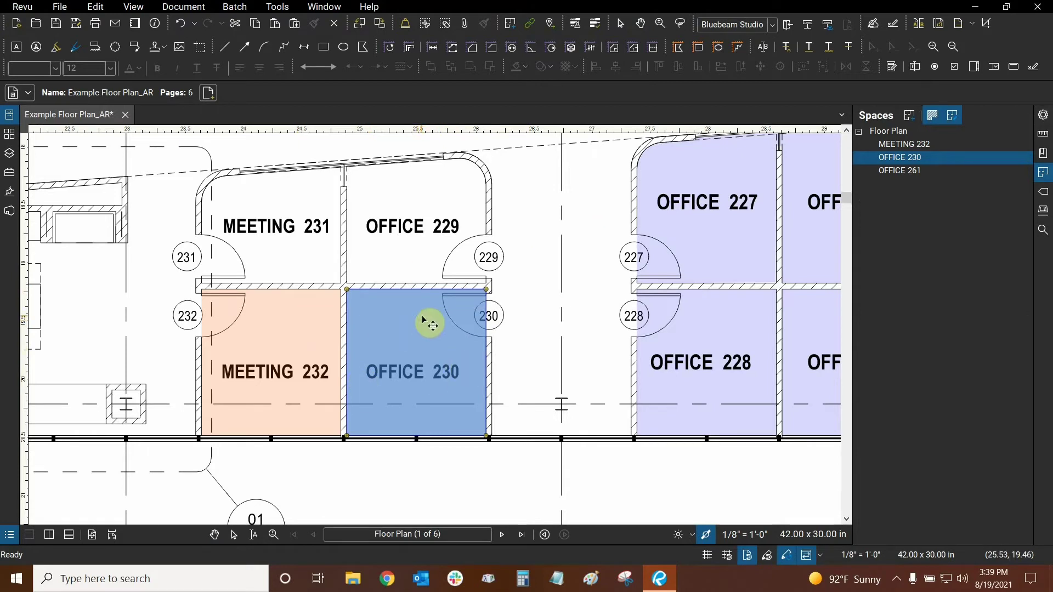
left_click_drag(430, 320, 583, 314)
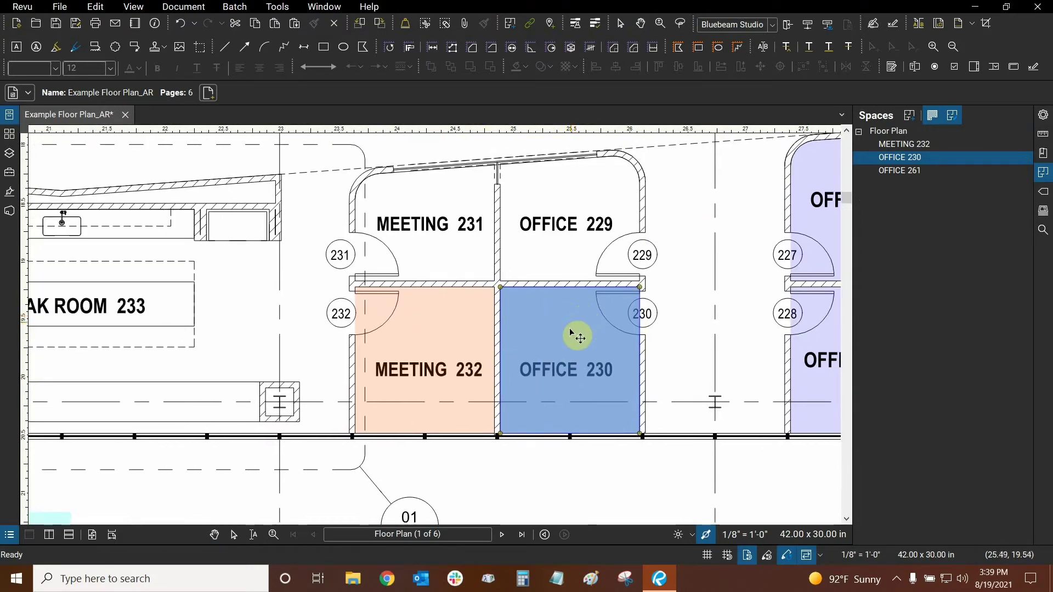
Select the MEETING 232 space directly on the plan, and deselect it.
left_click(430, 356)
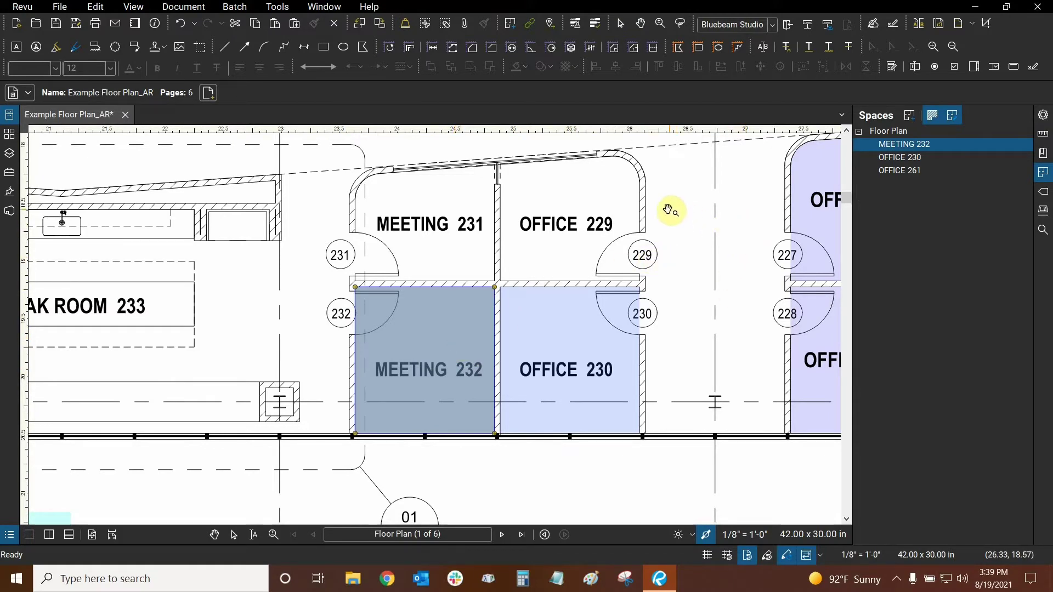
left_click_drag(668, 209, 610, 308)
scroll(615, 297, "down", 2)
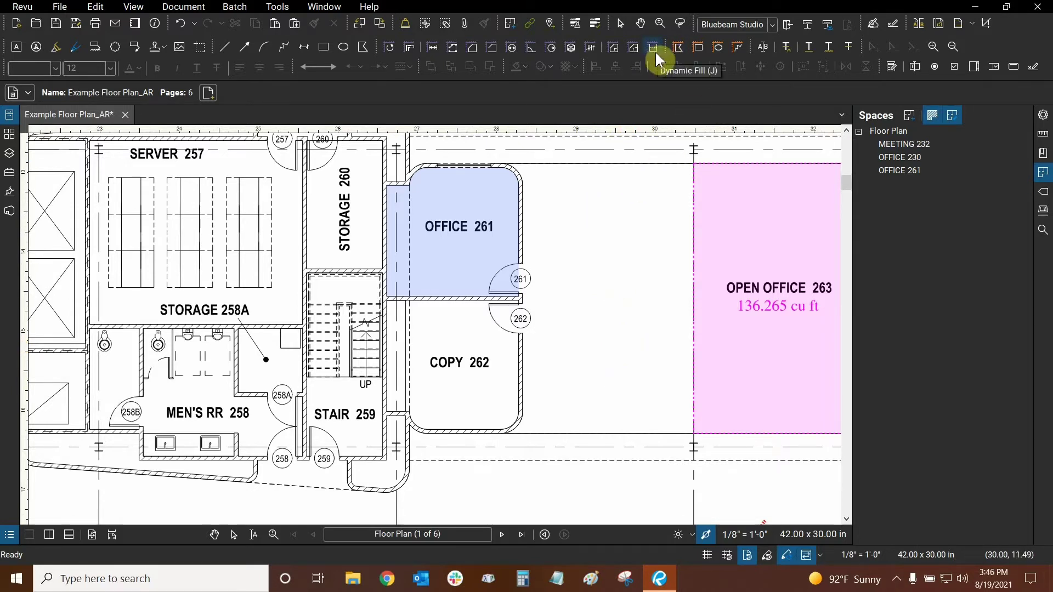
Start the Dynamic Fill measurement tool for the COPY 262 room.
left_click(278, 6)
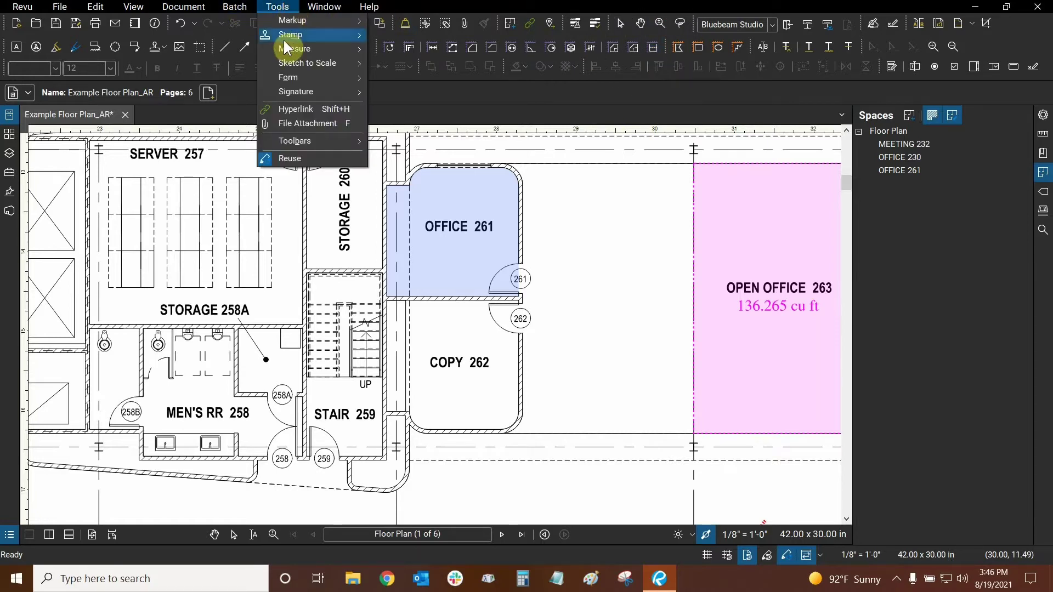
mouse_move(285, 48)
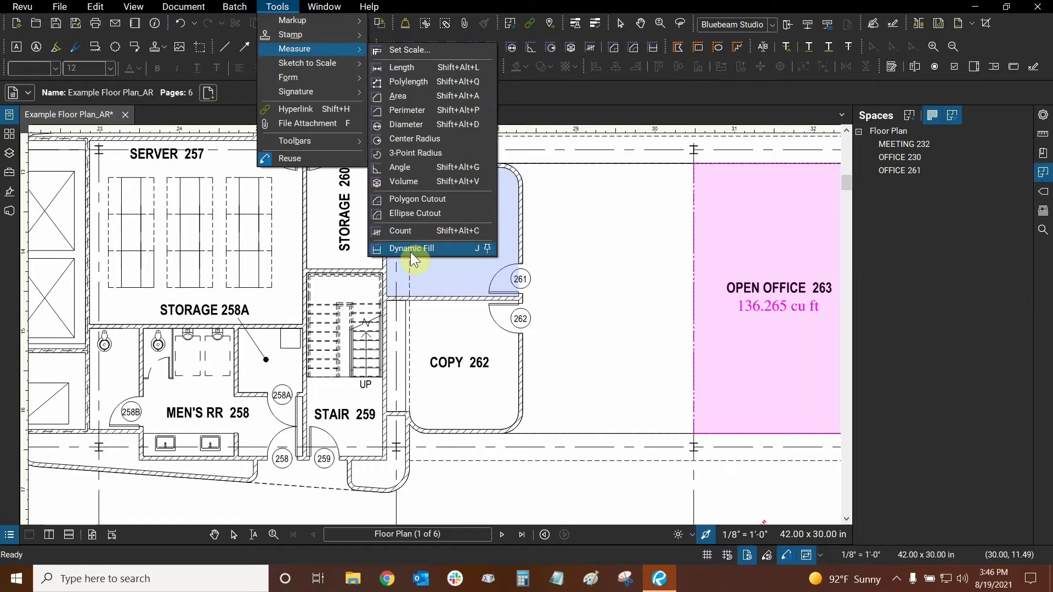
left_click(469, 249)
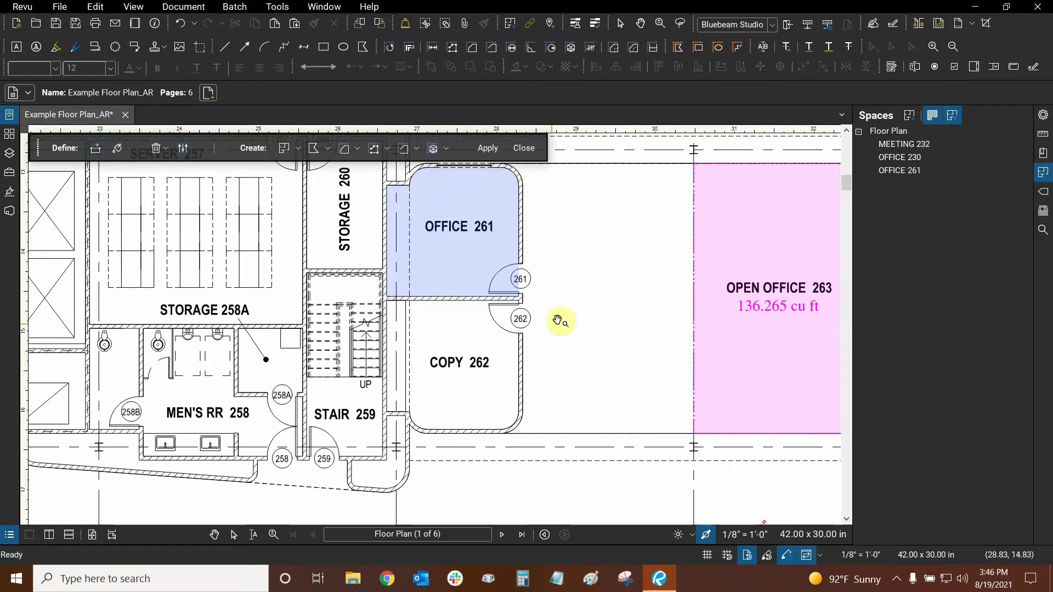
scroll(547, 287, "down", 2)
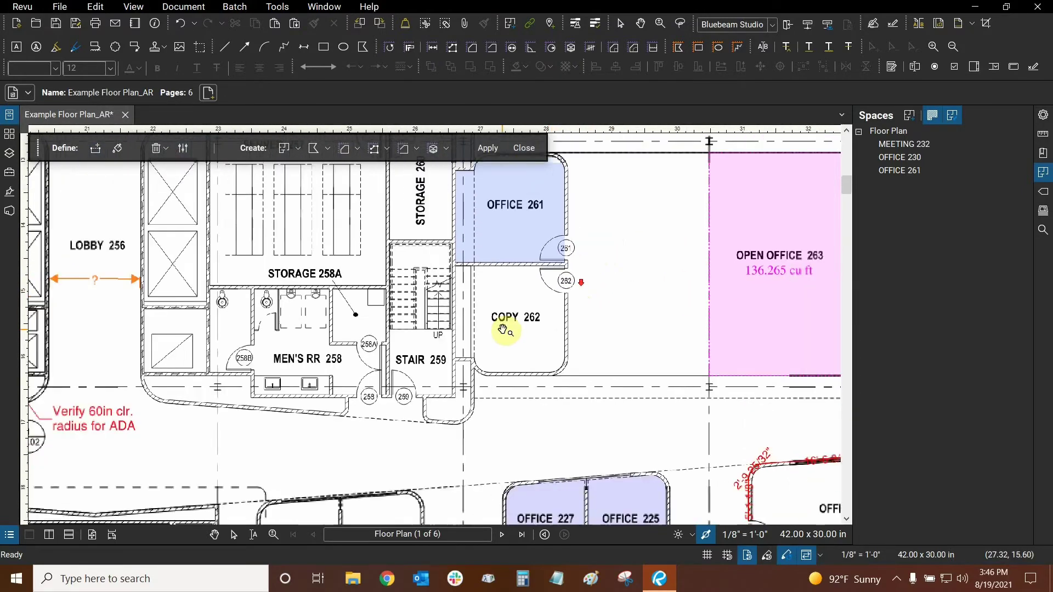
scroll(502, 329, "up", 4)
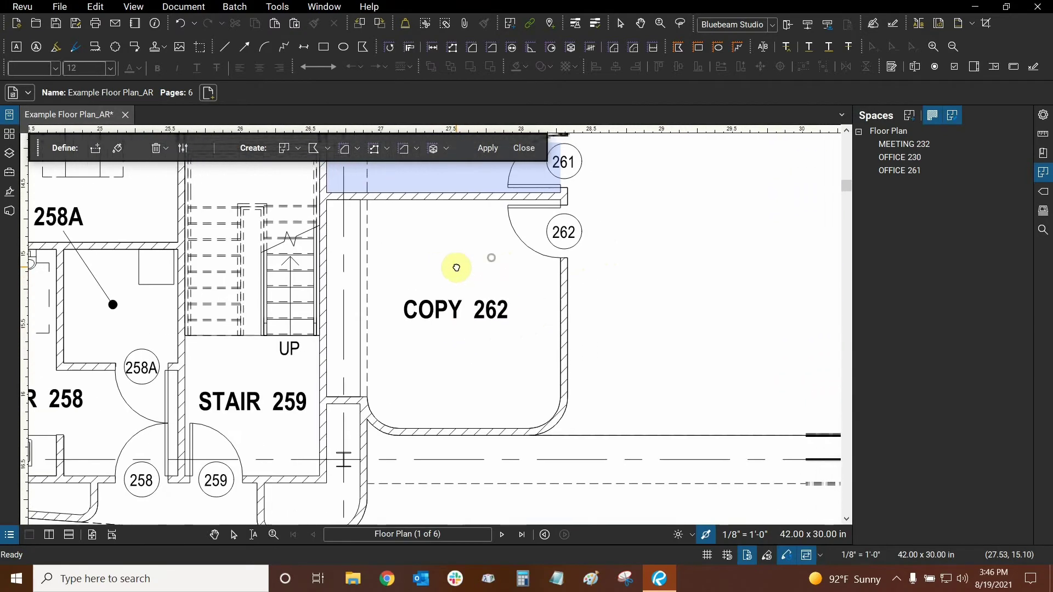
left_click_drag(456, 268, 472, 277)
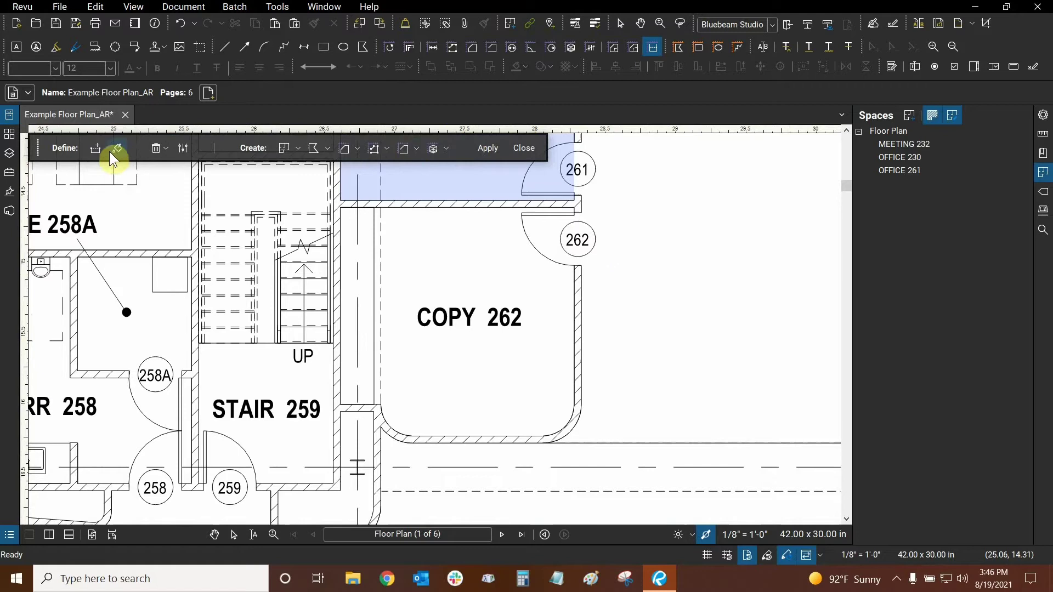
scroll(589, 225, "up", 3)
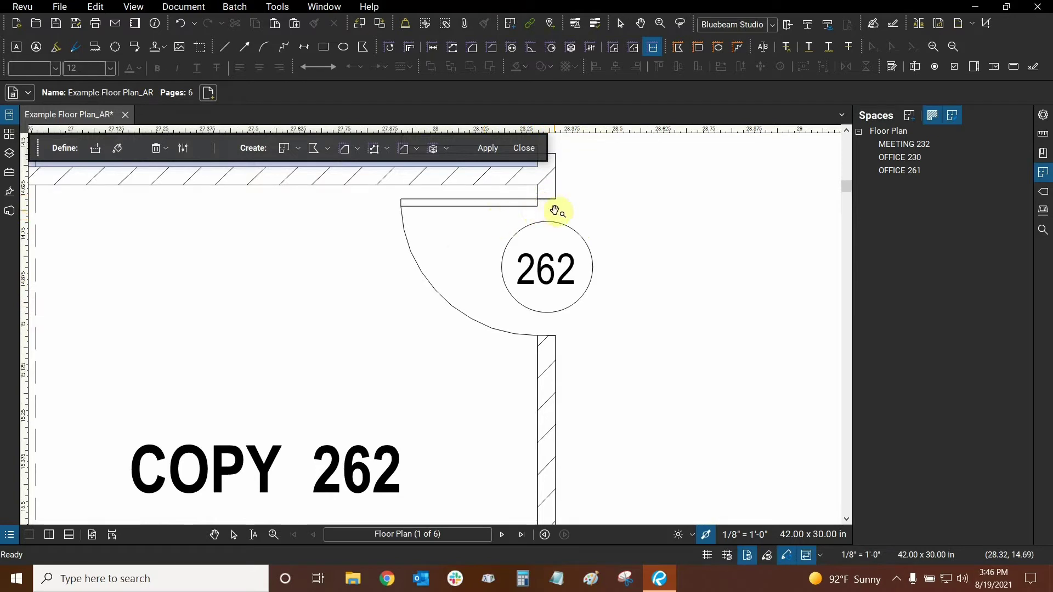
scroll(549, 292, "down", 3)
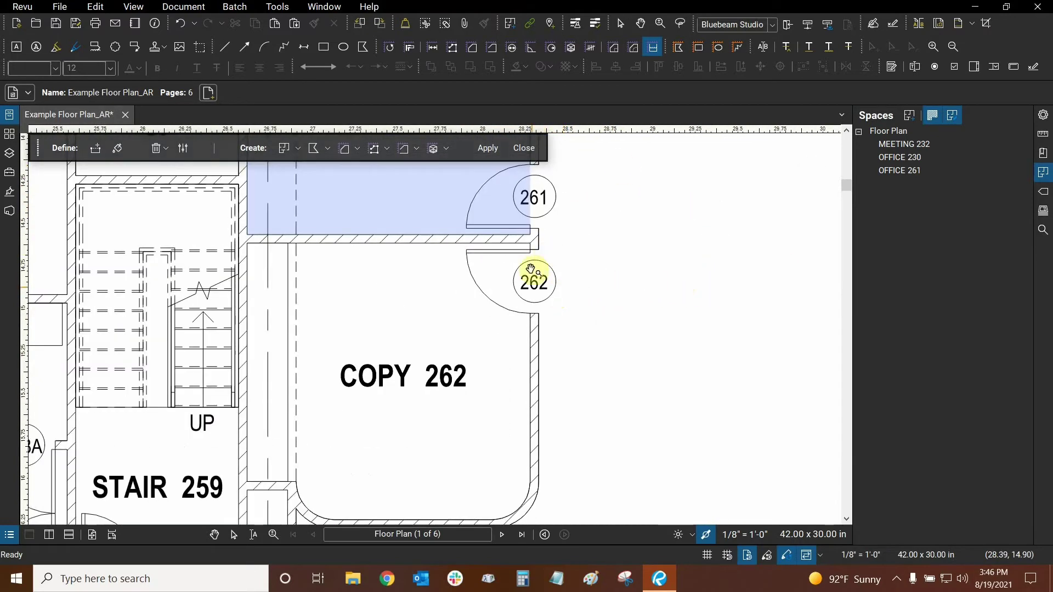
left_click_drag(581, 216, 660, 164)
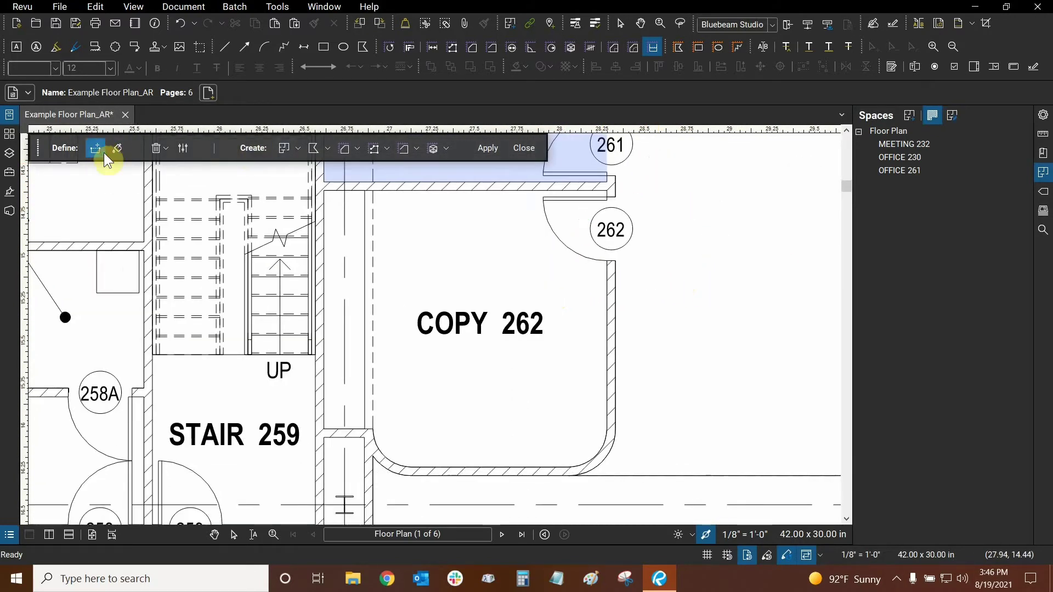
Draw a Dynamic Fill boundary across the door 262 opening, from one wall end to the other.
scroll(560, 170, "up", 8)
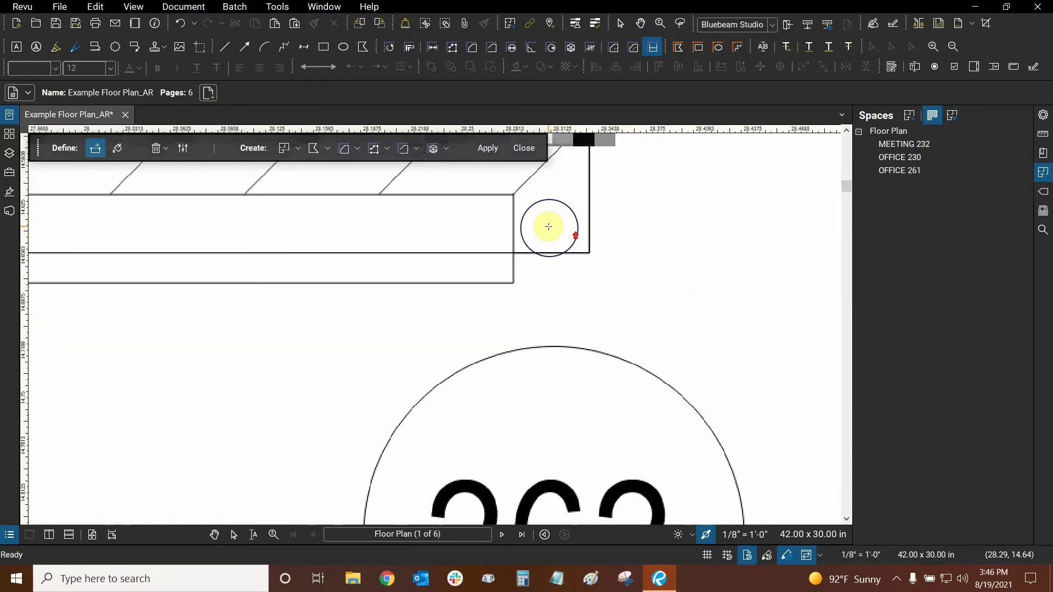
scroll(548, 227, "up", 1)
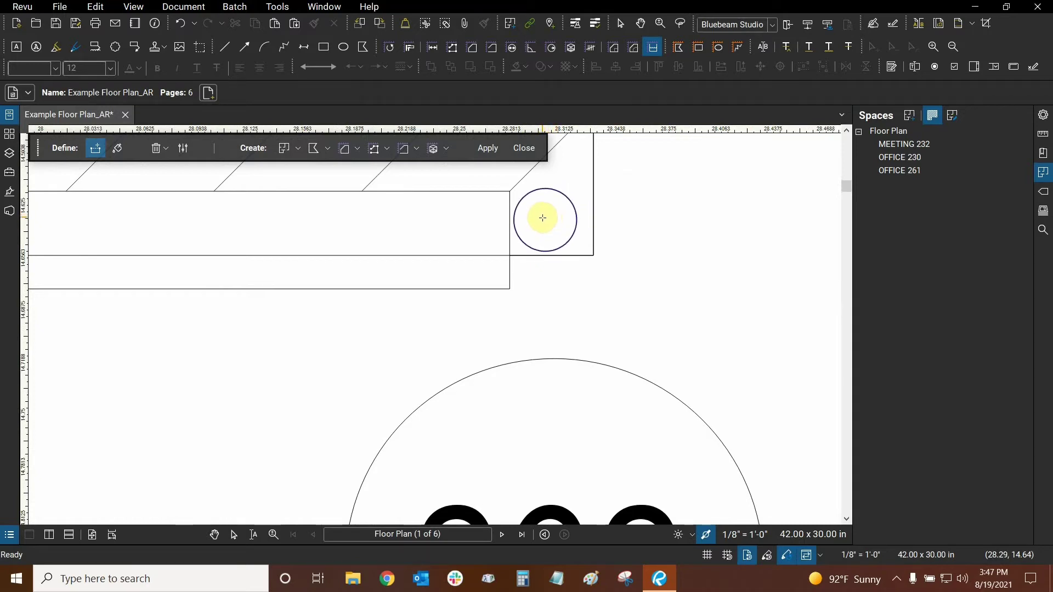
scroll(542, 218, "down", 3)
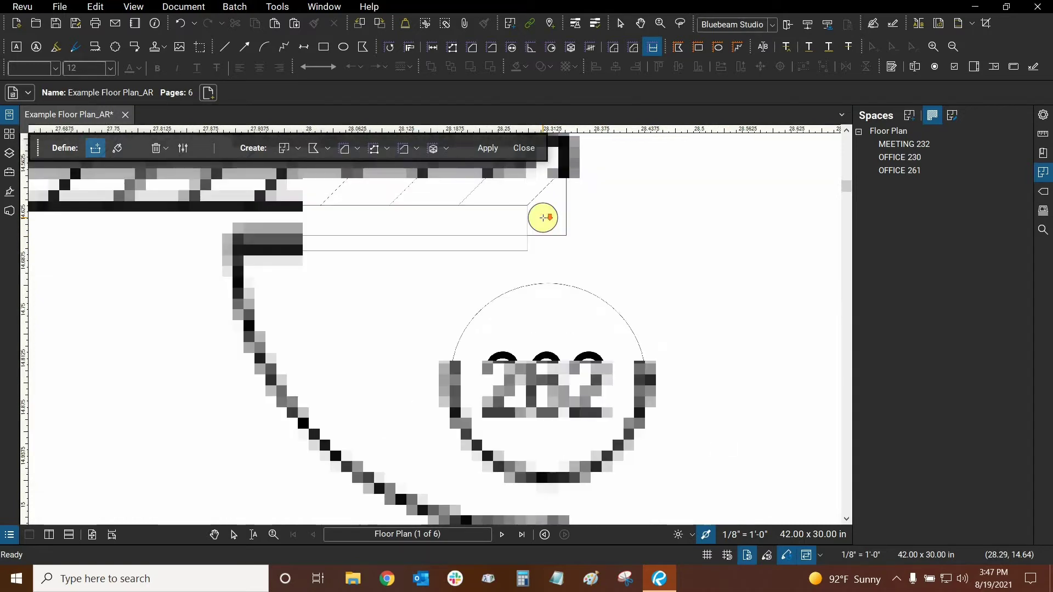
scroll(546, 306, "up", 2)
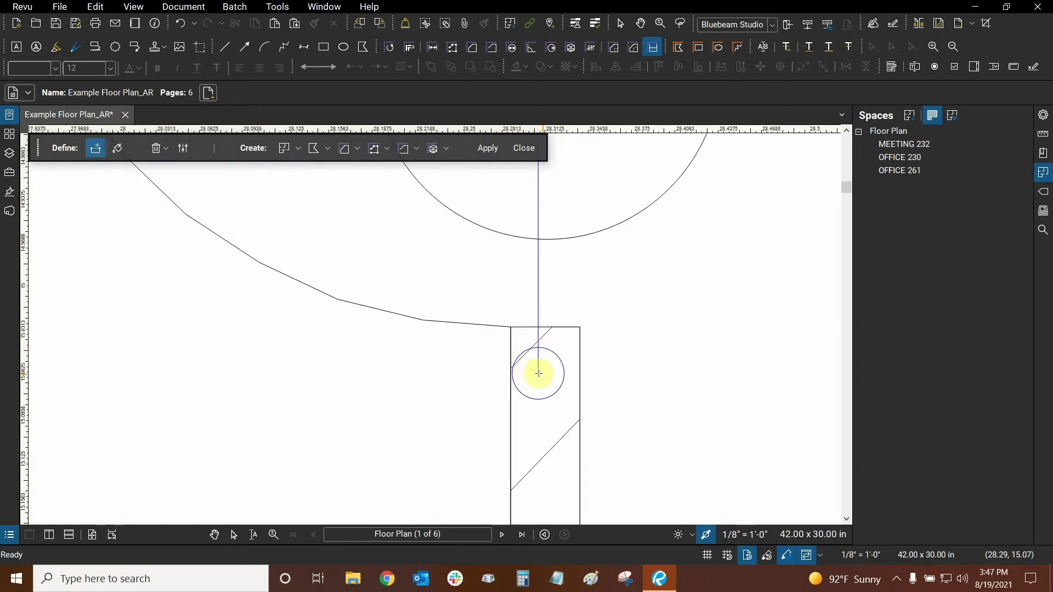
scroll(532, 347, "up", 2)
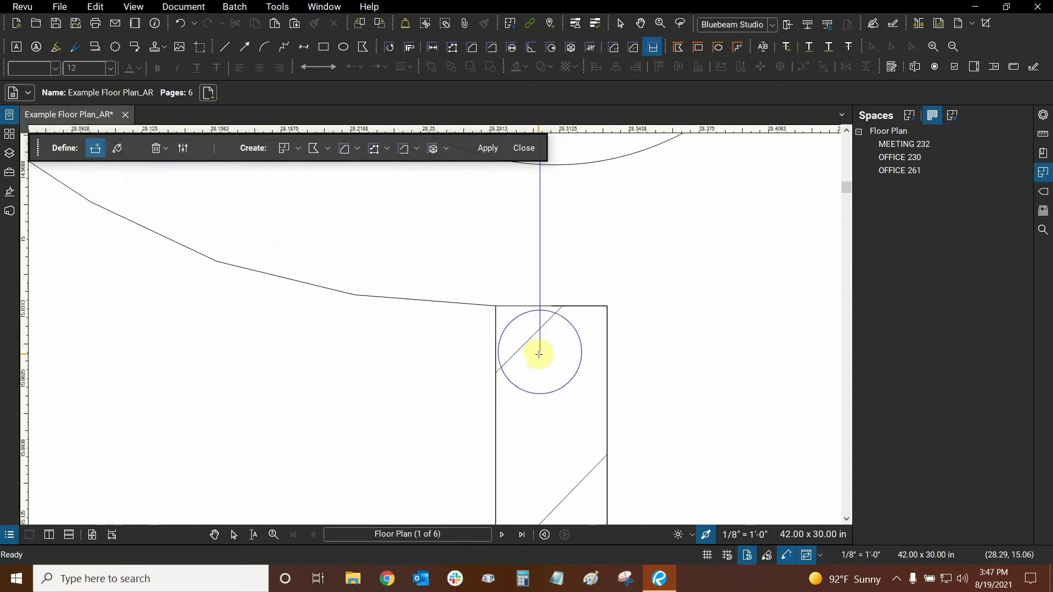
left_click(538, 355)
scroll(539, 354, "down", 5)
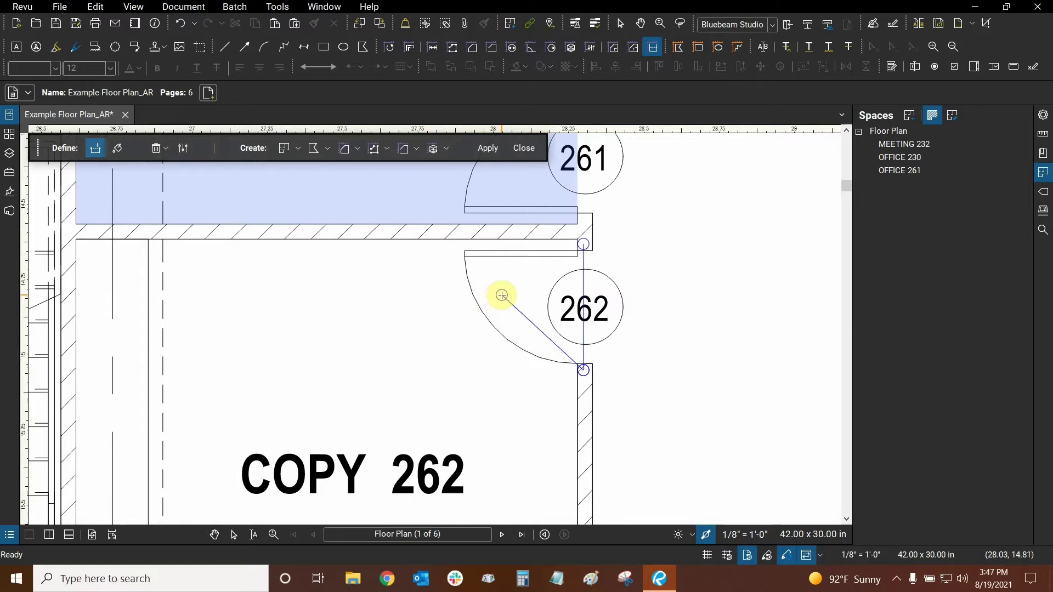
key("Return")
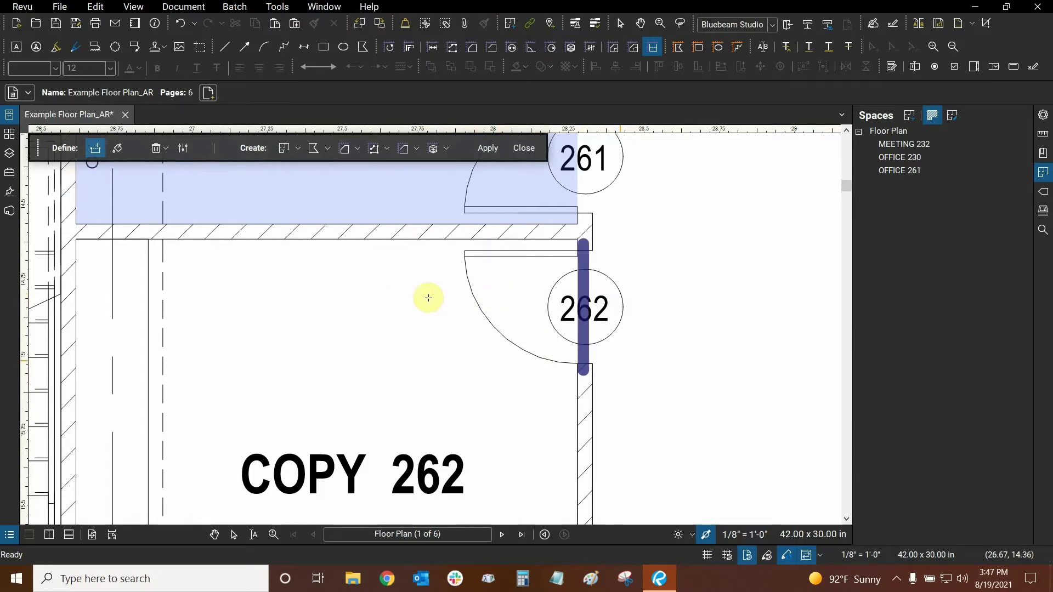
left_click_drag(466, 274, 490, 239)
scroll(489, 239, "down", 2)
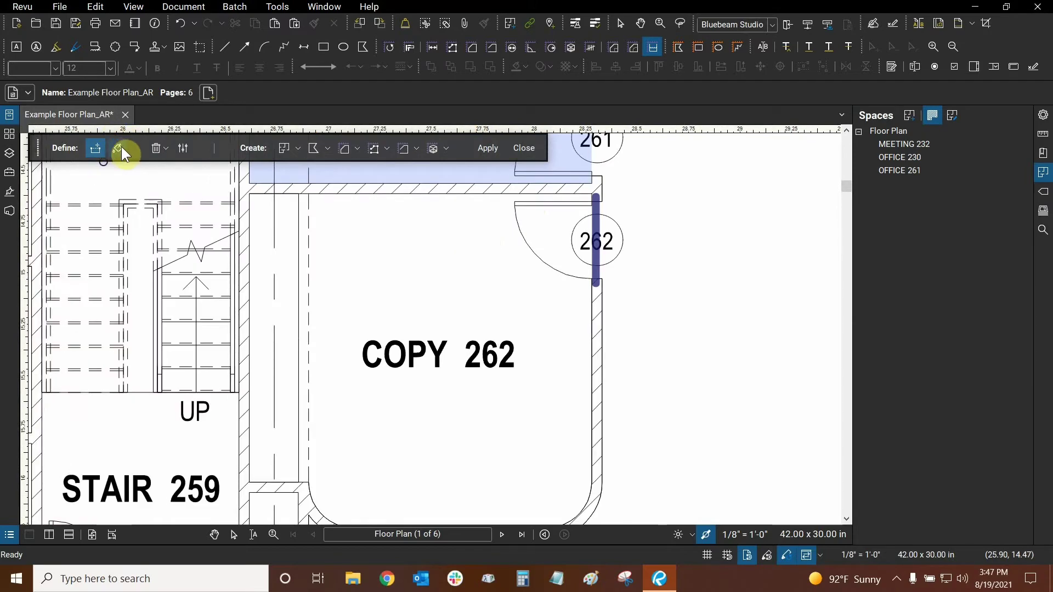
Check the boundary size, fill size, fill speed and edge sensitivity settings, and fill the COPY 262 room out to its walls.
left_click(118, 149)
scroll(484, 282, "up", 1)
scroll(521, 246, "down", 2)
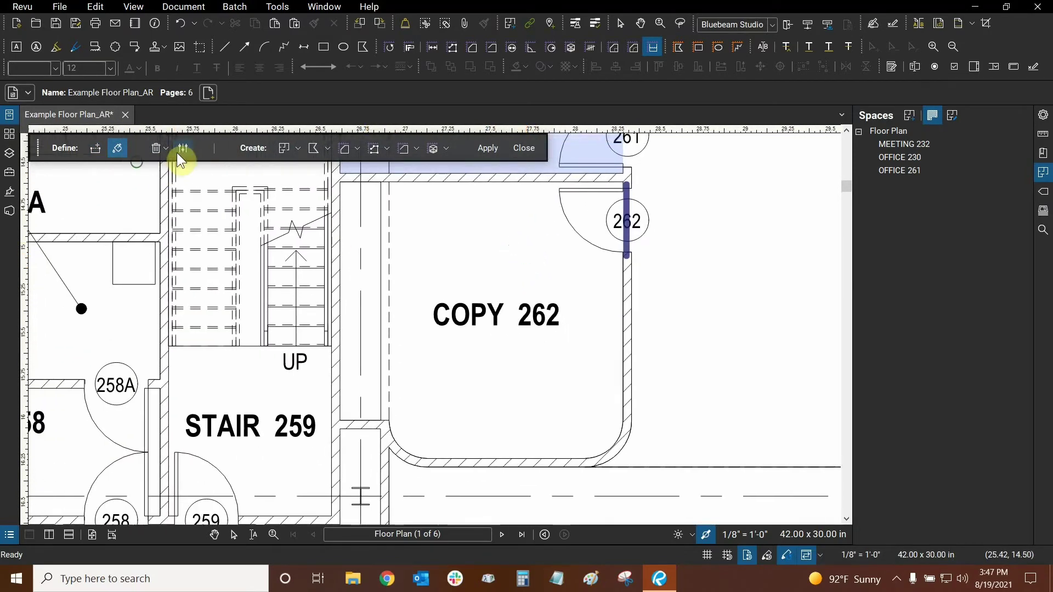
left_click(177, 153)
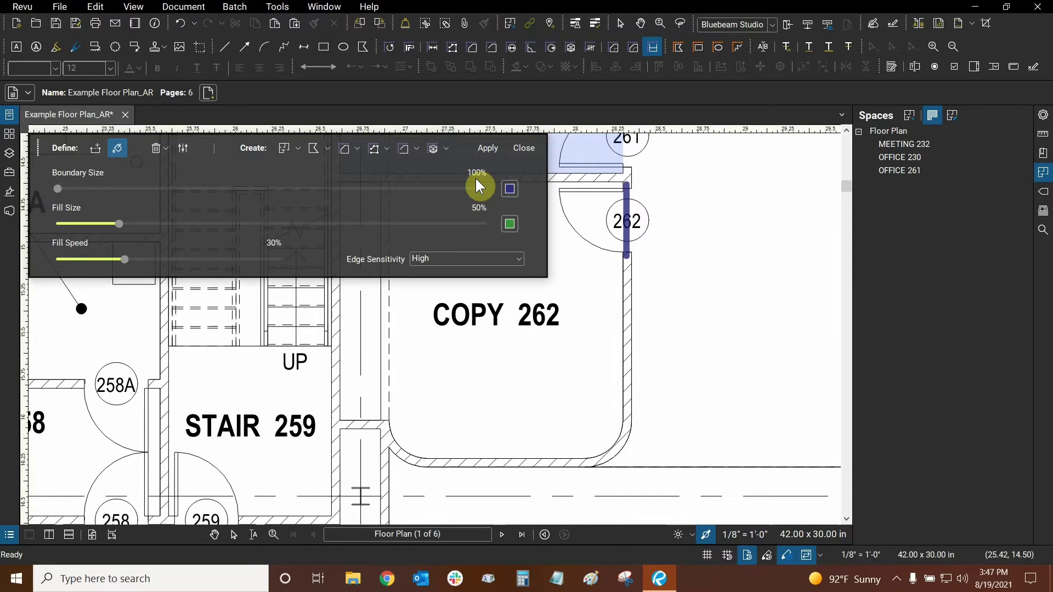
left_click(117, 154)
left_click_drag(68, 186, 50, 186)
left_click(189, 148)
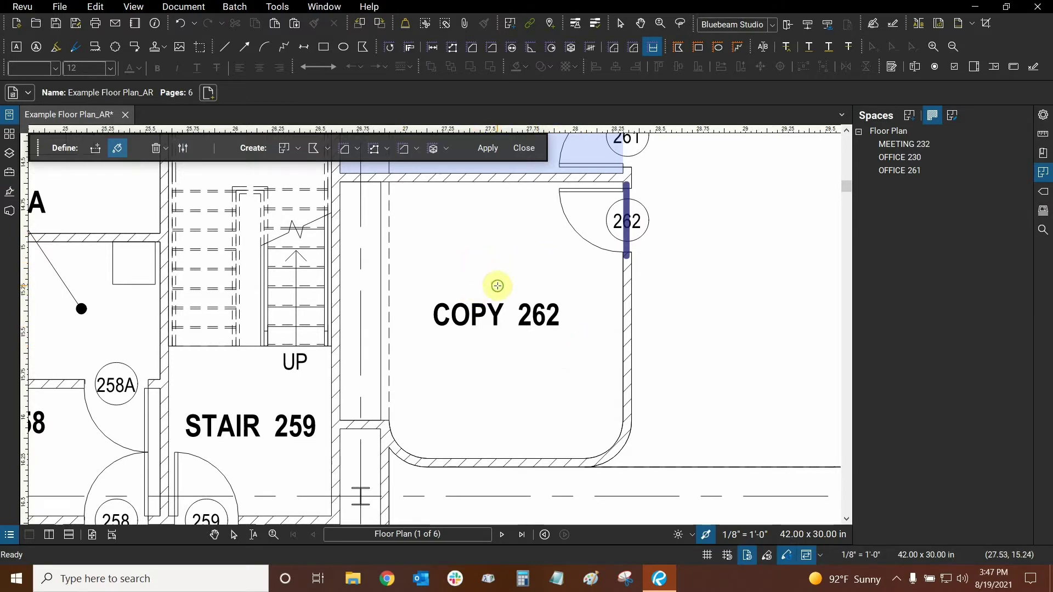
mouse_move(498, 286)
left_mouse_down()
mouse_move(576, 235)
mouse_move(618, 225)
mouse_move(435, 302)
mouse_move(482, 294)
mouse_move(370, 285)
left_mouse_up()
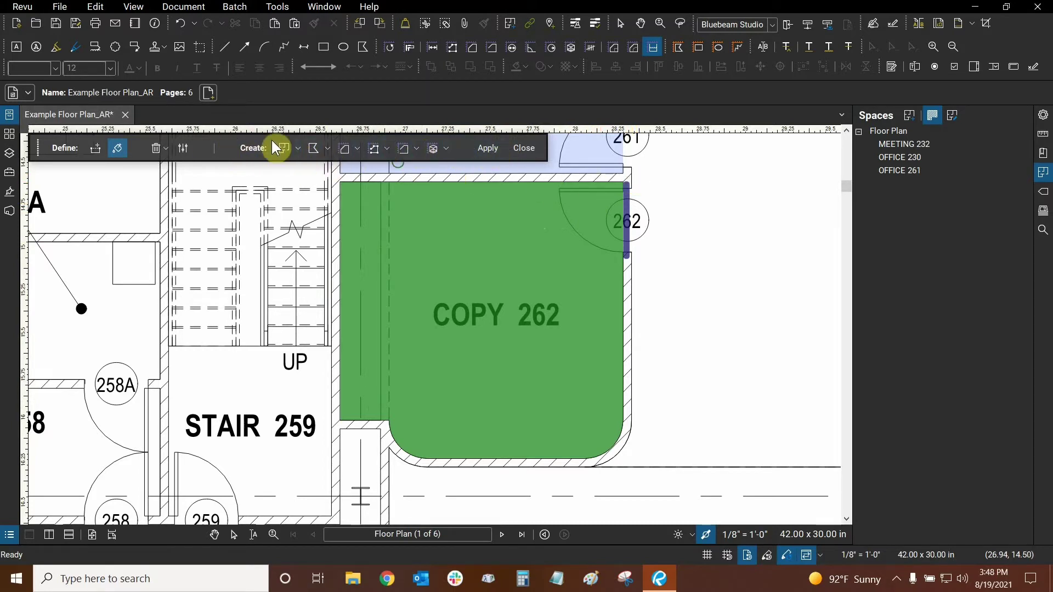
Configure the Space output of the fill with the name COPY and an opacity of 20, keeping the blue color.
left_click(254, 154)
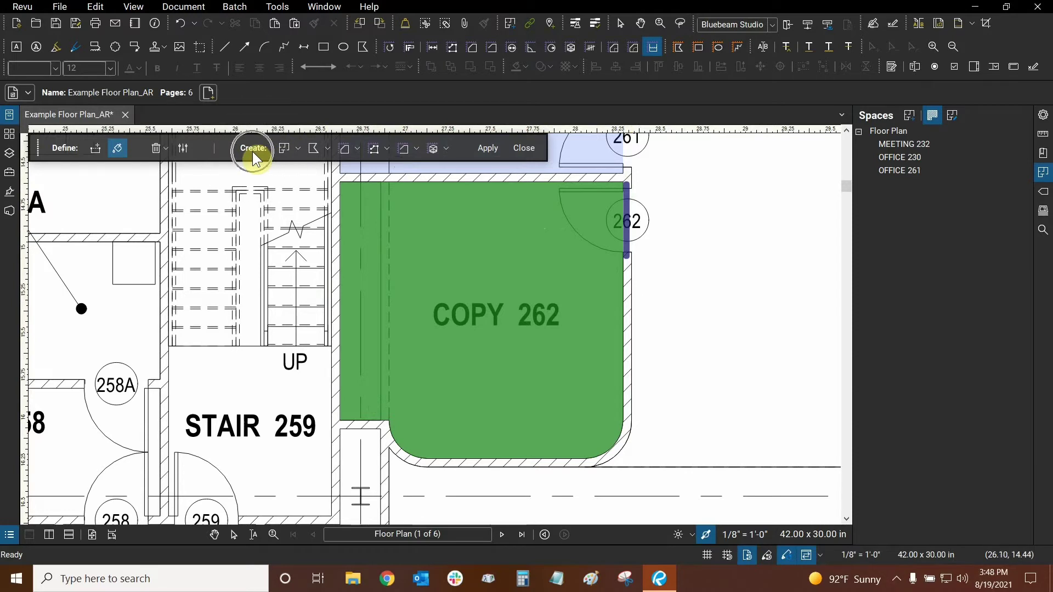
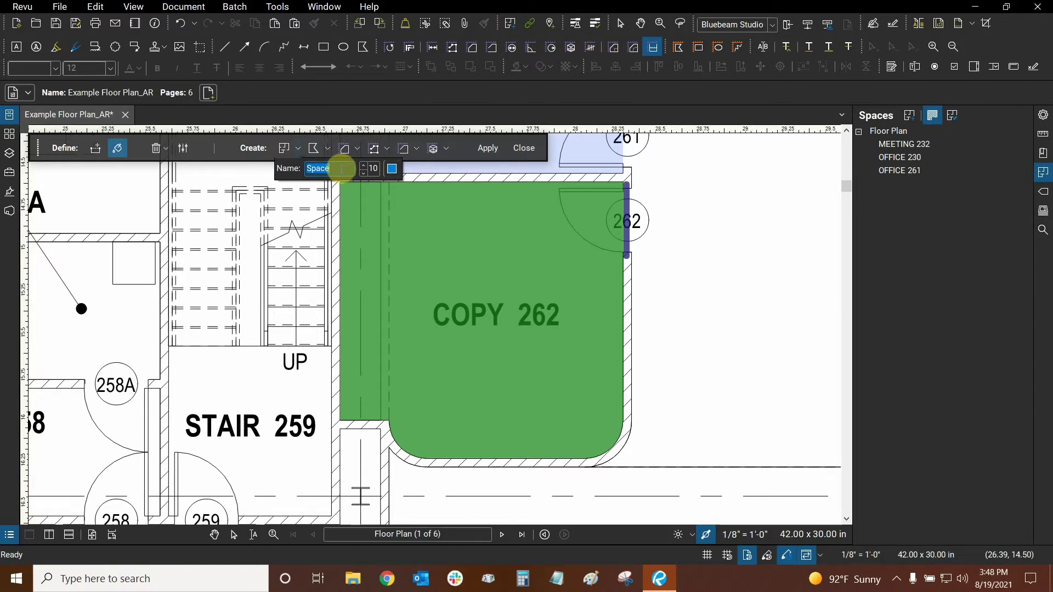
type("COPY")
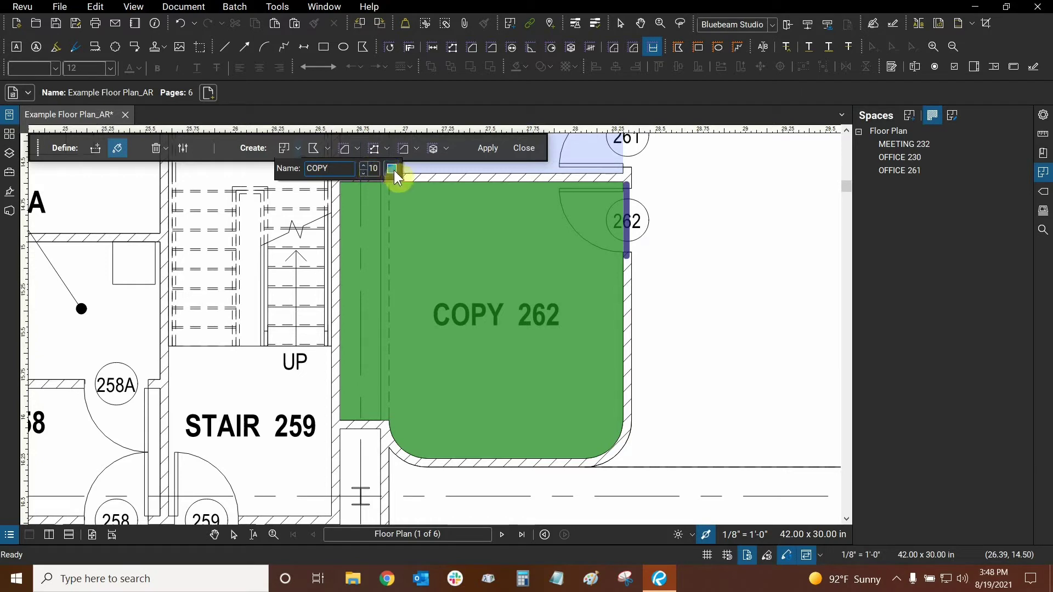
left_click(362, 166)
double_click(362, 166)
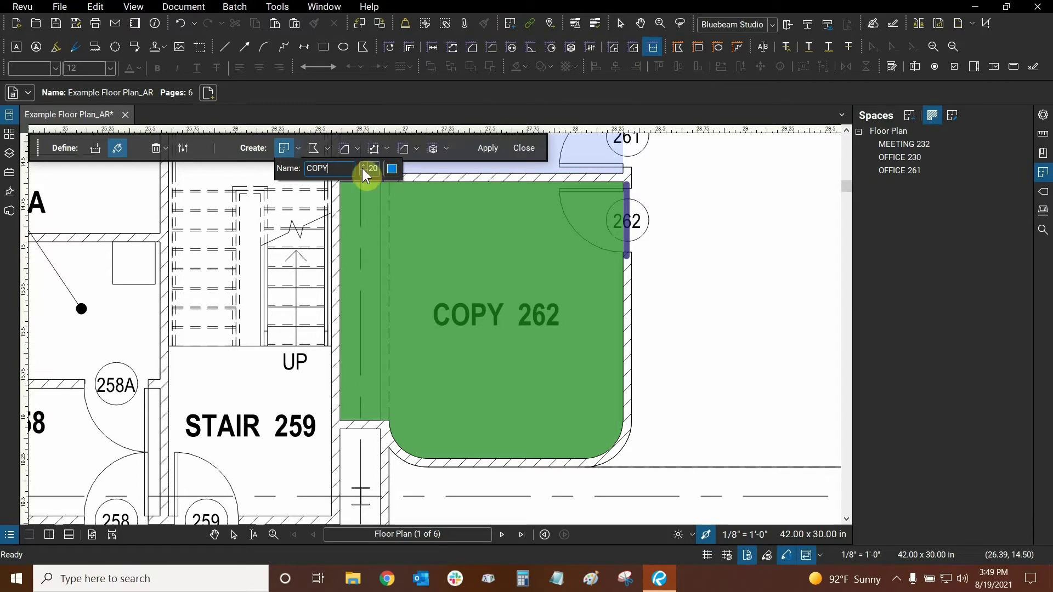
left_click(391, 169)
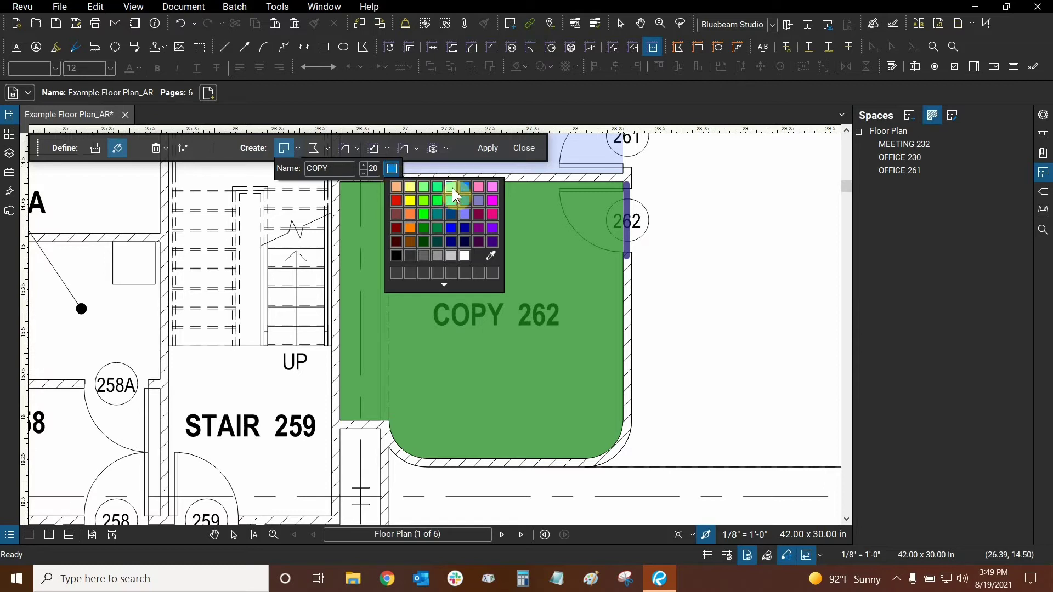
left_click(392, 169)
left_click(392, 169)
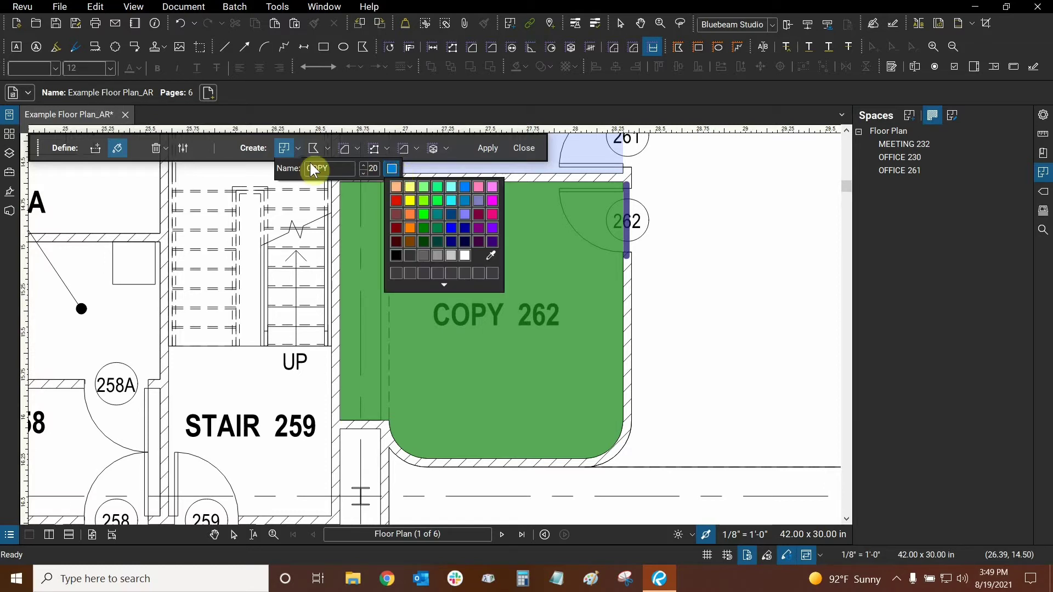
left_click(291, 166)
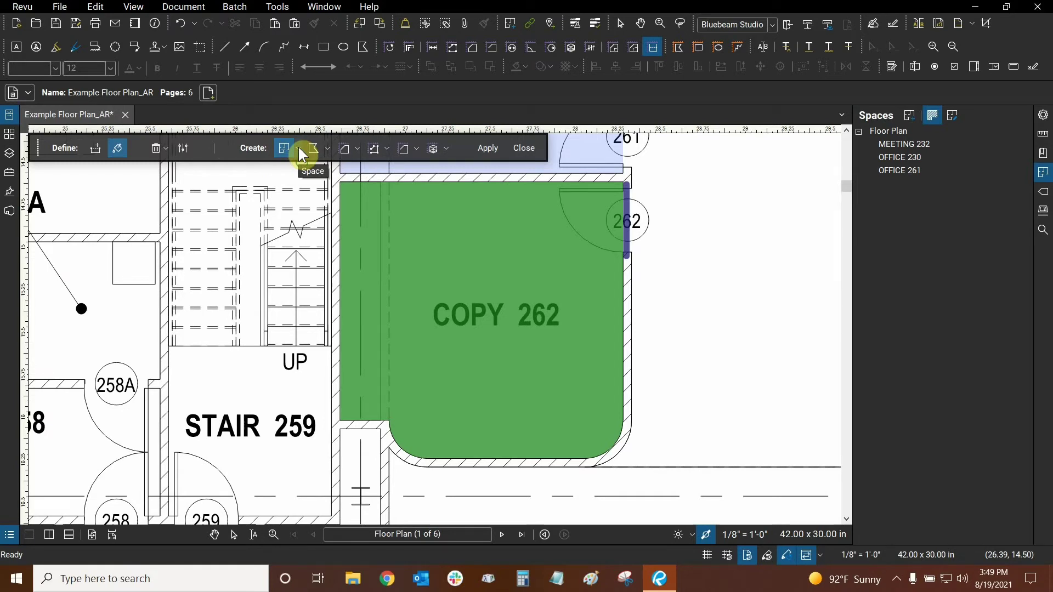
left_click(300, 153)
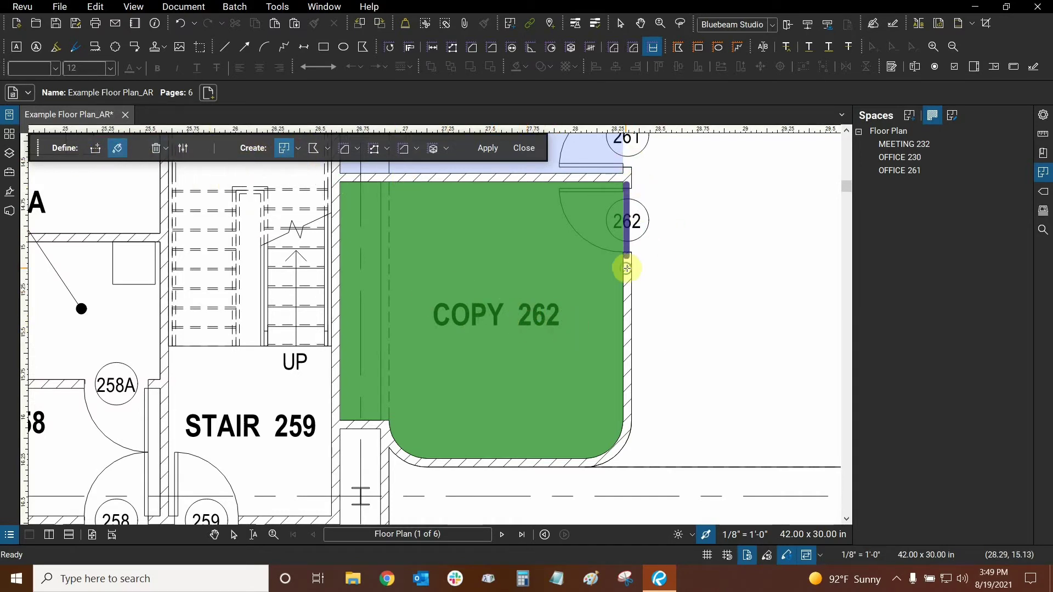
Turn on only the Space output and apply the fill to create the COPY space.
left_click(285, 147)
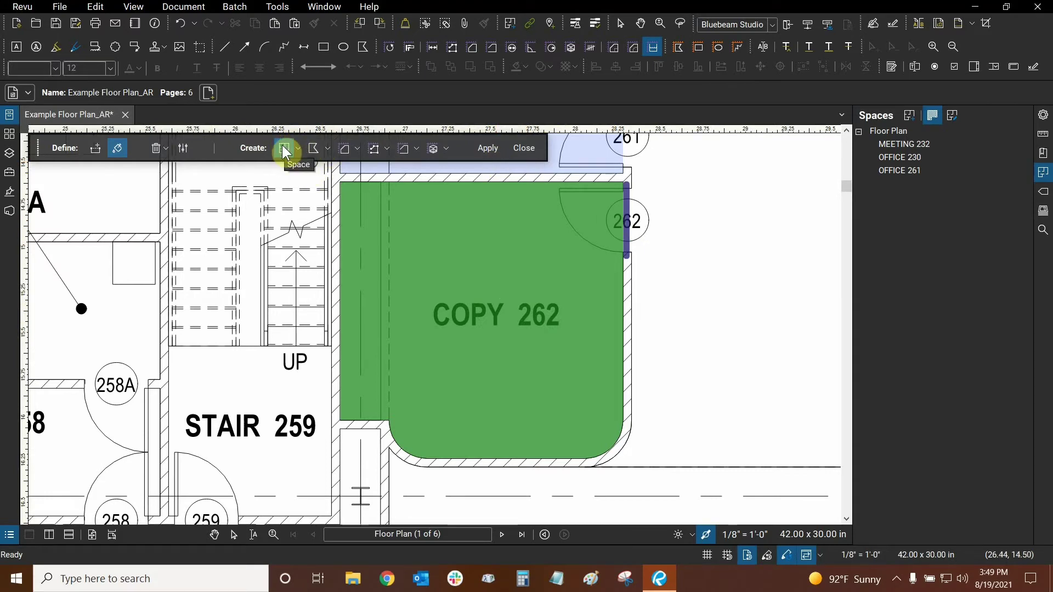
left_click(284, 149)
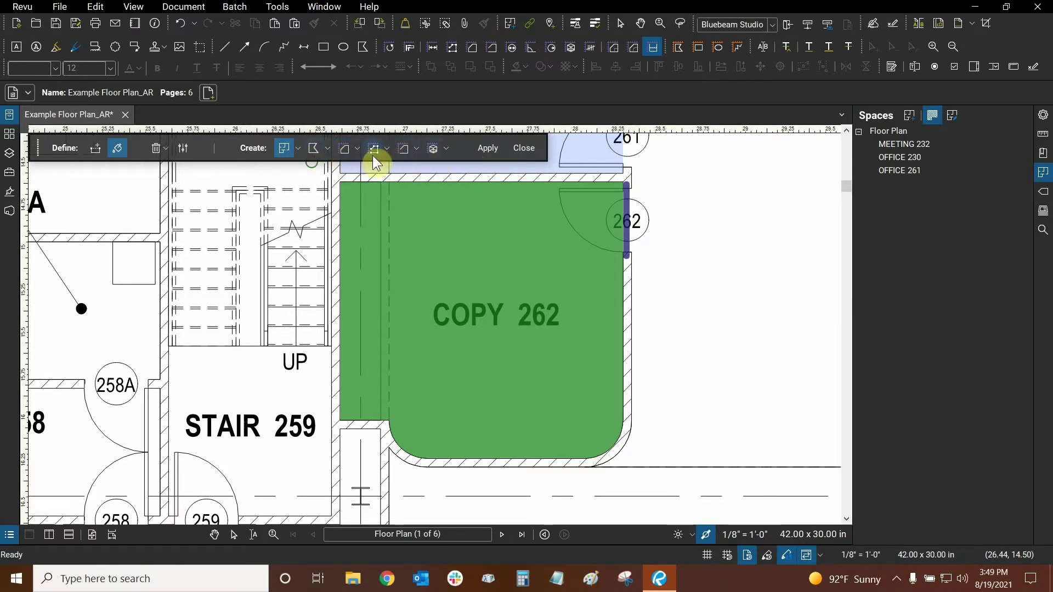
left_click(490, 154)
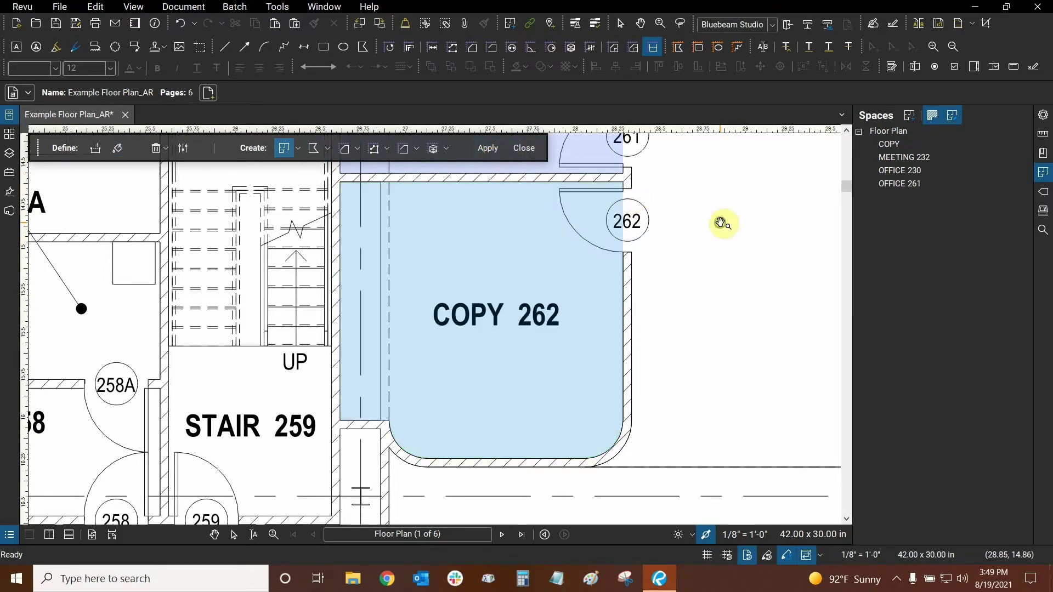
left_click_drag(719, 223, 696, 225)
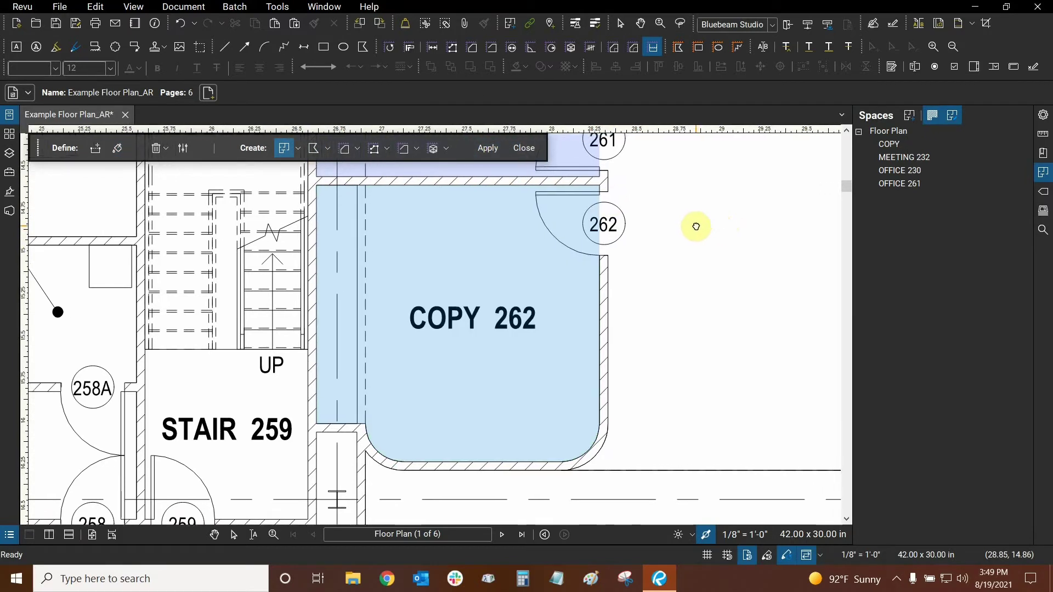
Rename the COPY space to COPY 262.
left_click(891, 146)
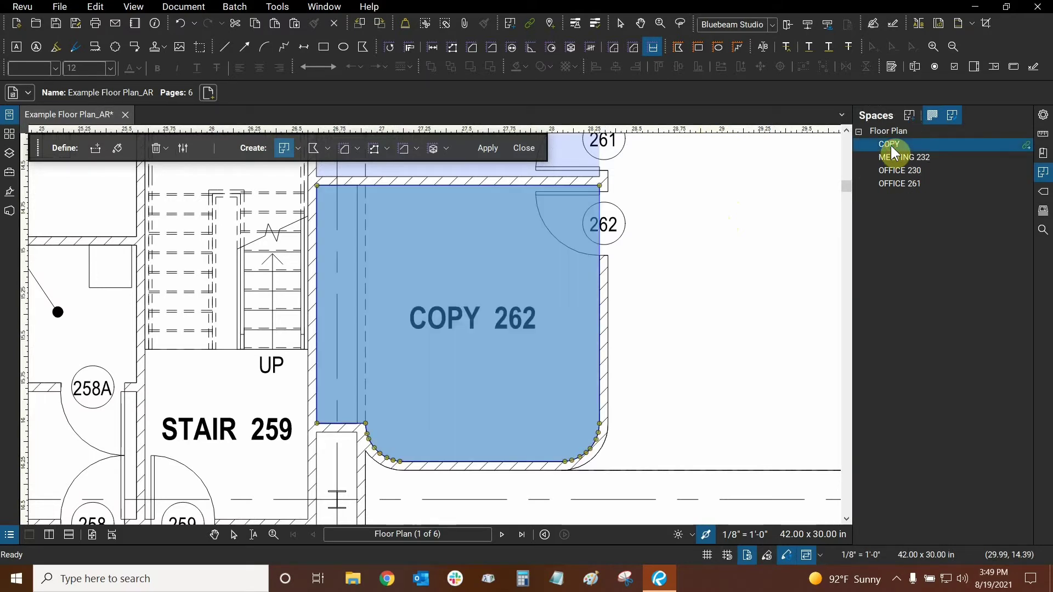
right_click(892, 147)
left_click(923, 251)
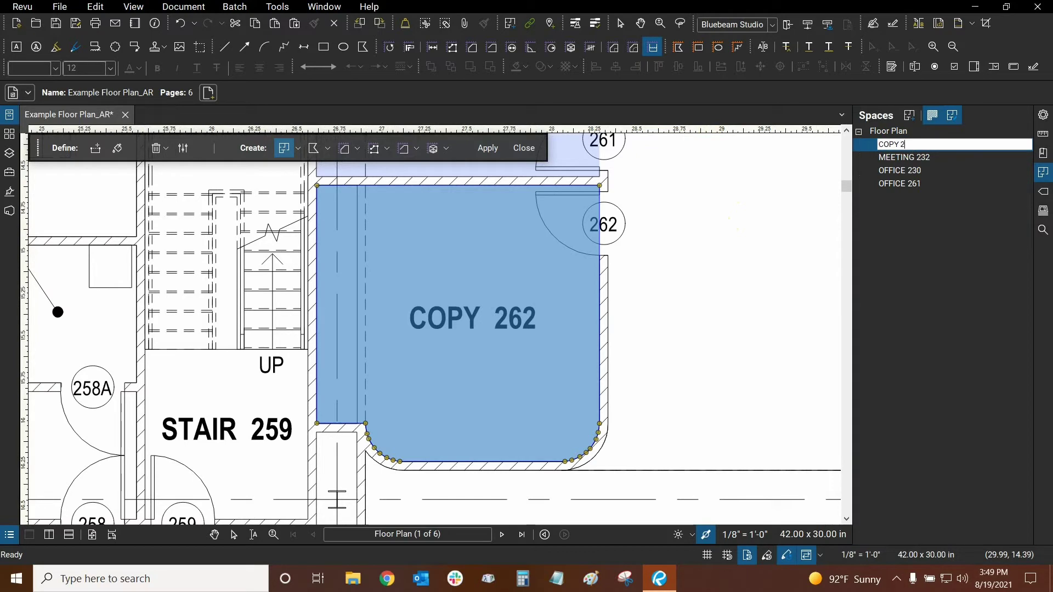
key("Return")
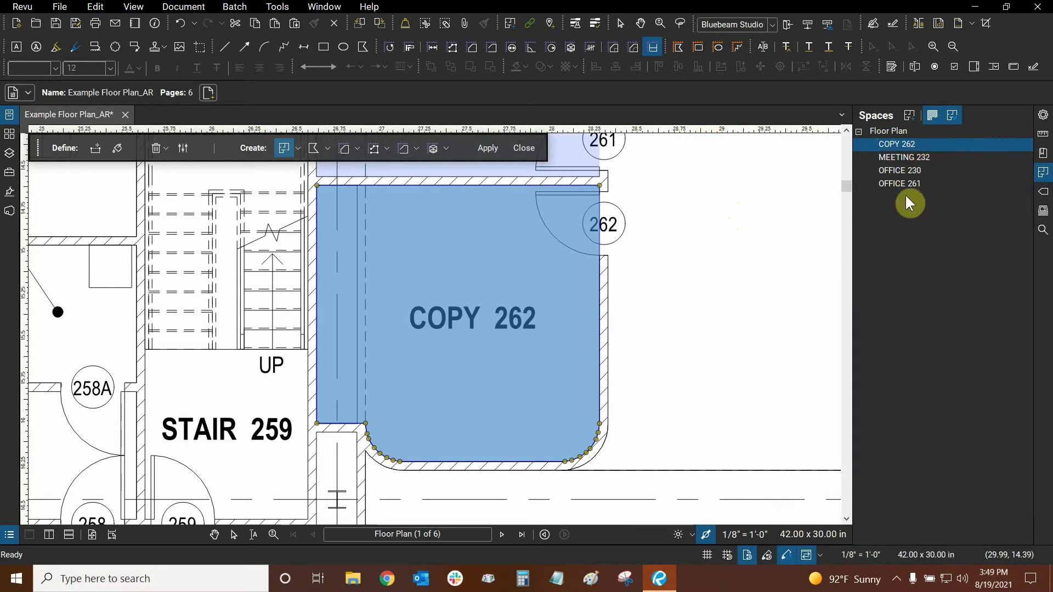
Examine how closely the COPY 262 space boundary follows the walls at the door opening and around the curved corner.
scroll(581, 178, "up", 5)
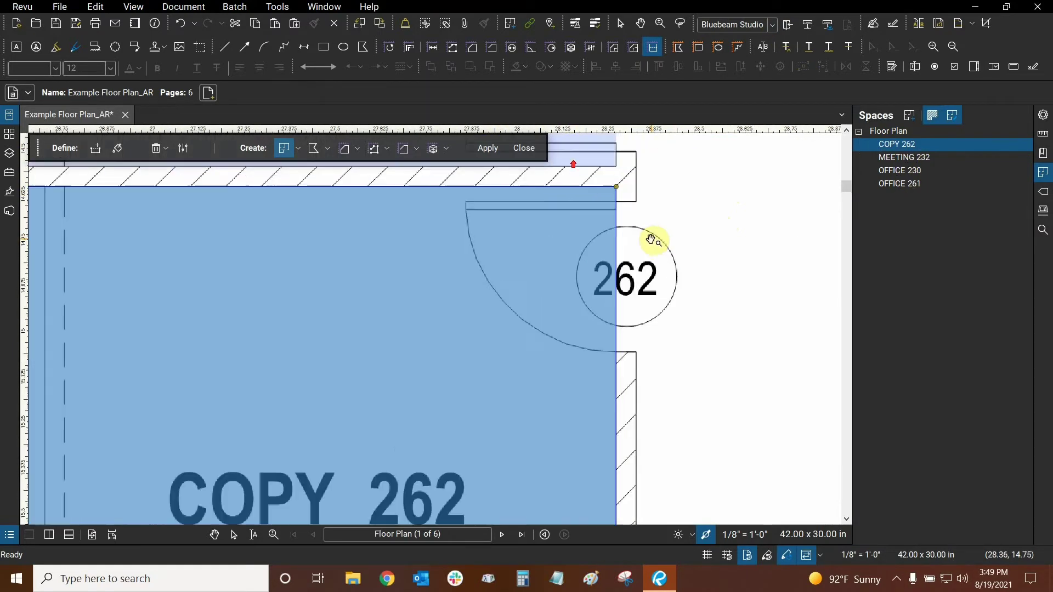
scroll(631, 211, "down", 1)
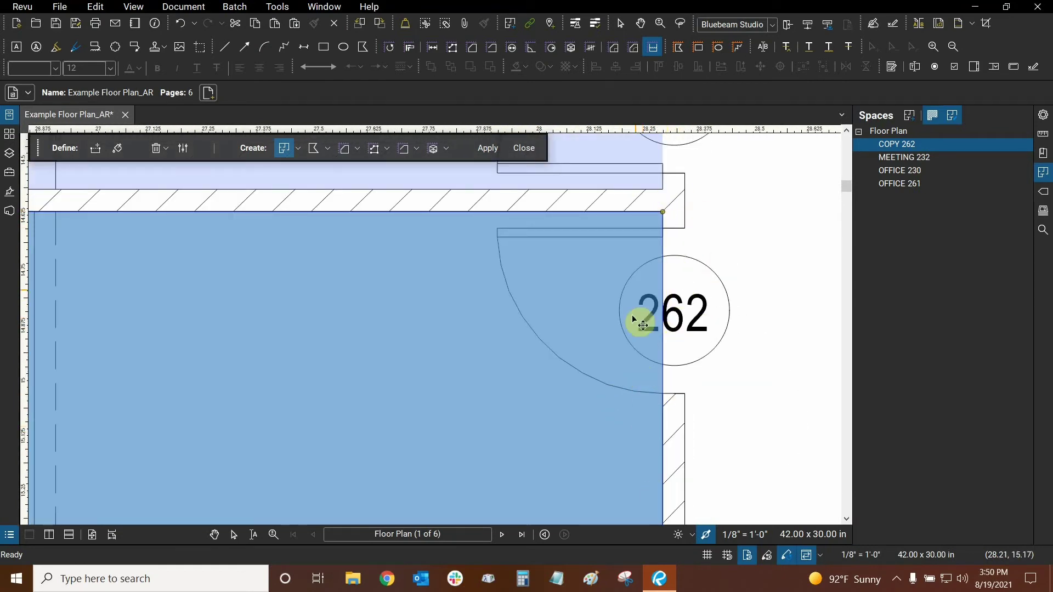
scroll(653, 236, "up", 2)
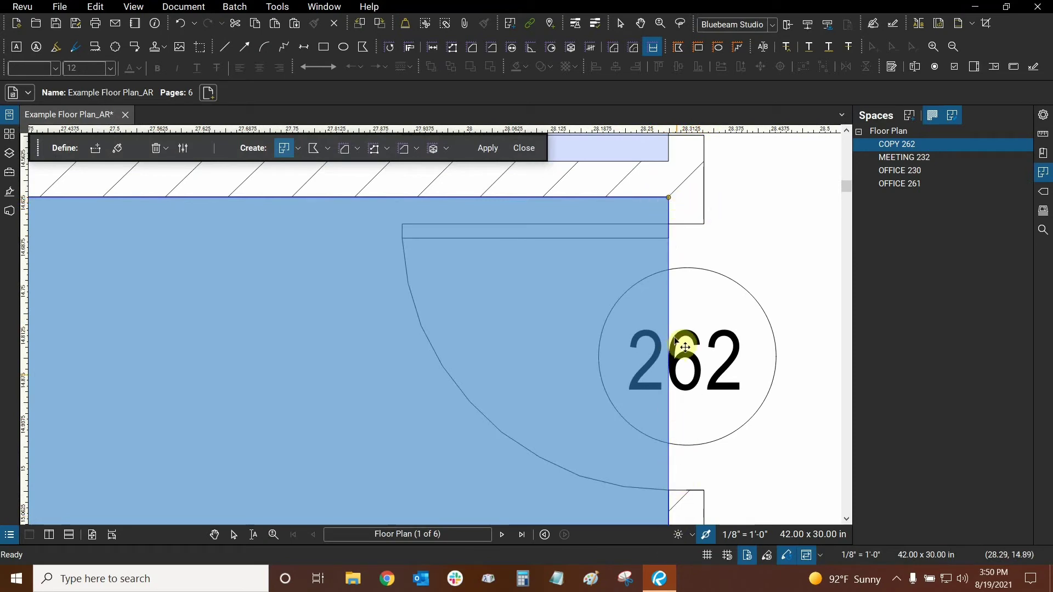
scroll(675, 233, "down", 3)
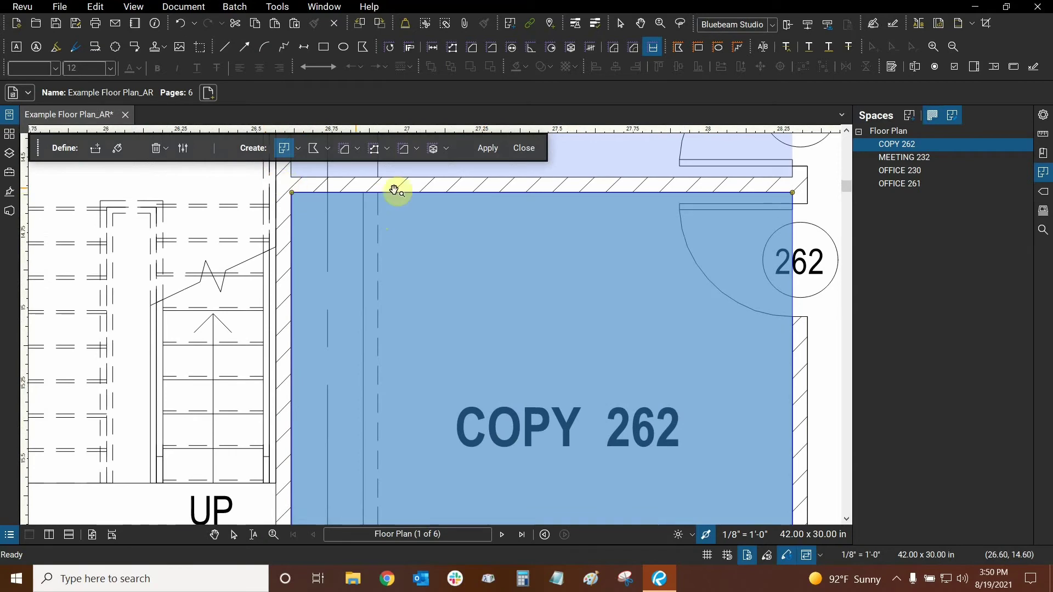
scroll(400, 193, "down", 3)
scroll(395, 277, "up", 6)
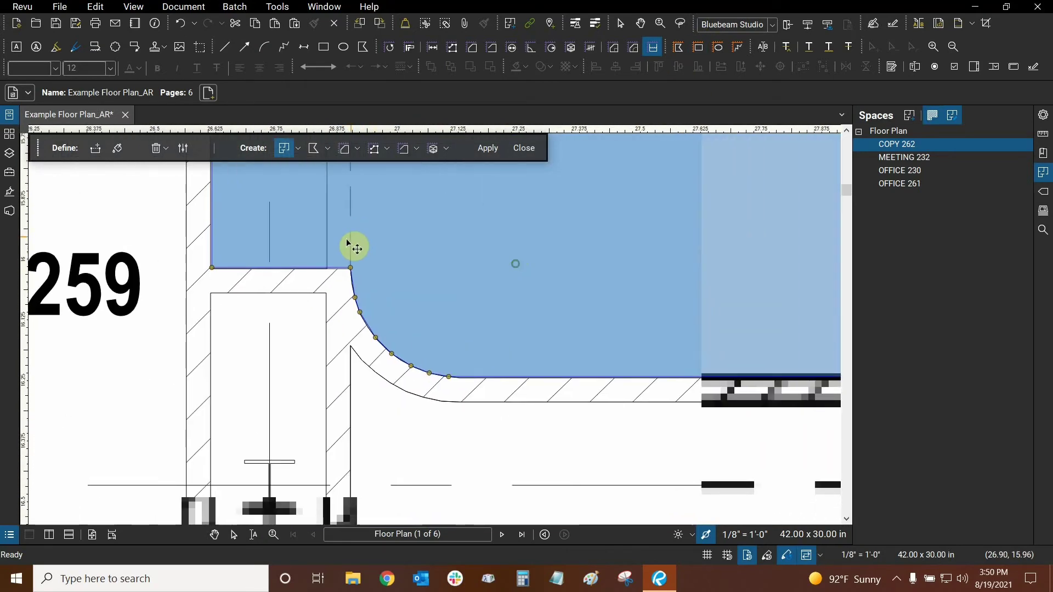
scroll(463, 364, "down", 2)
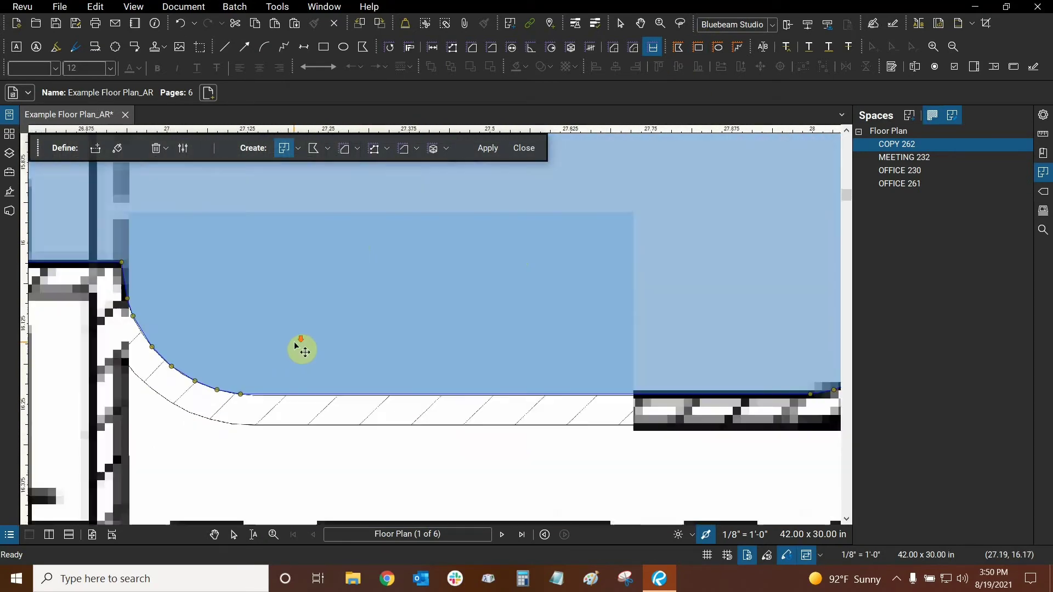
Move the space's control point at the start of the lower-right curve onto the inner line of the lower wall.
scroll(573, 373, "up", 3)
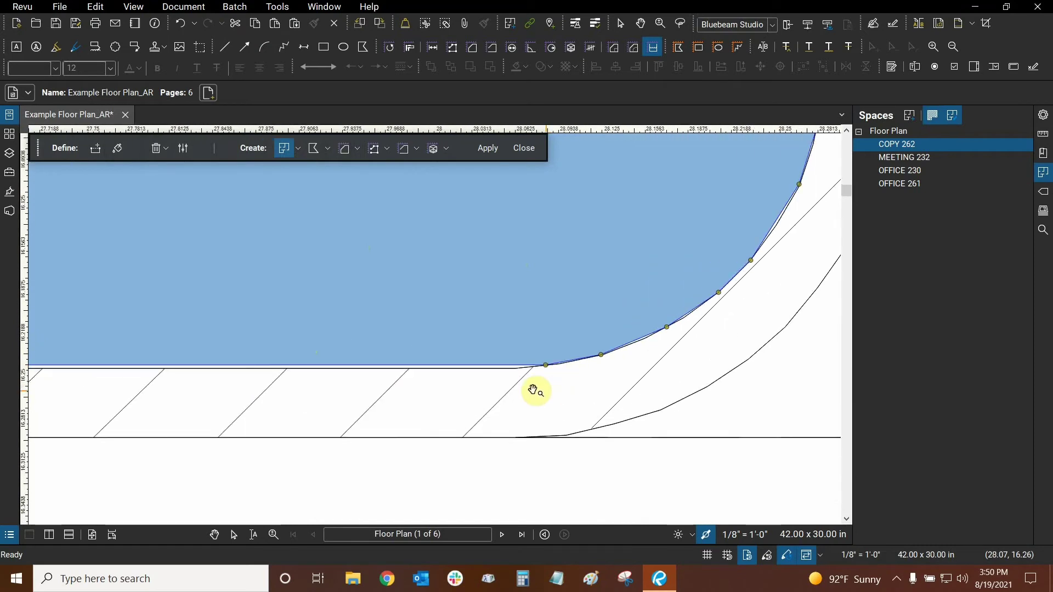
scroll(302, 370, "up", 2)
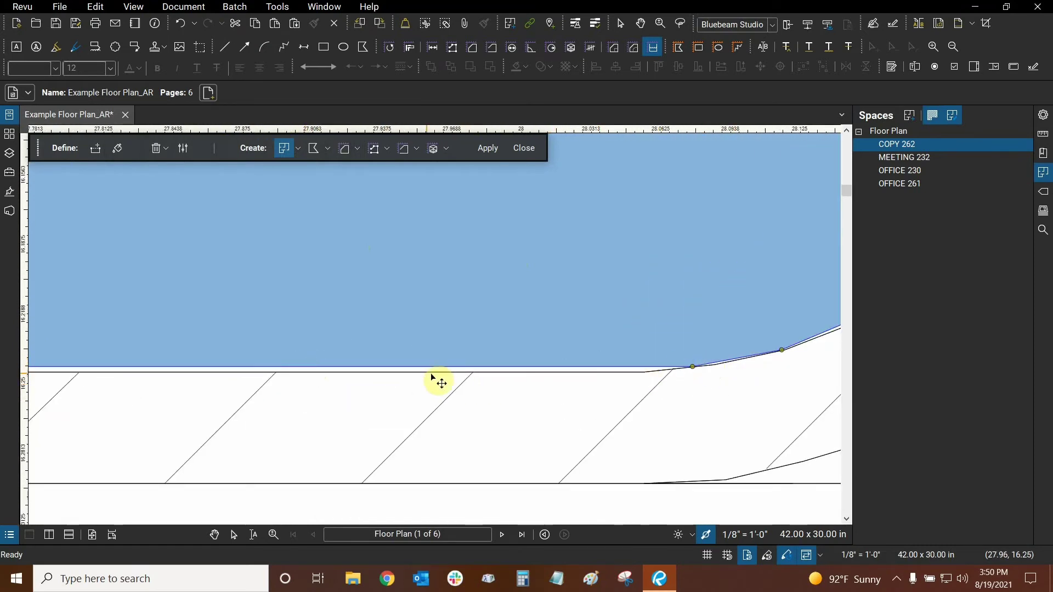
scroll(683, 360, "up", 2)
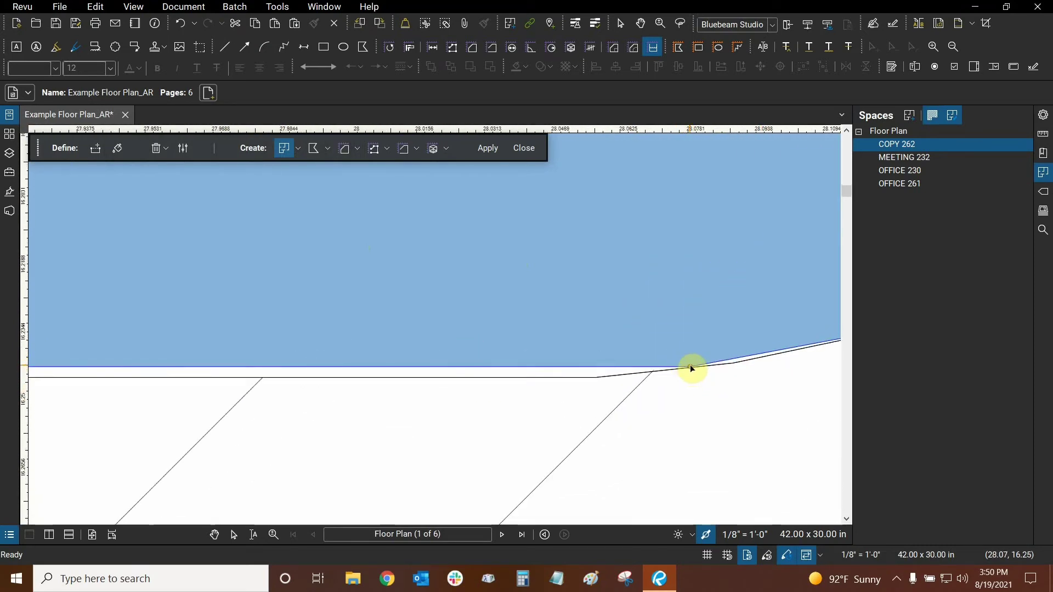
left_click(690, 365)
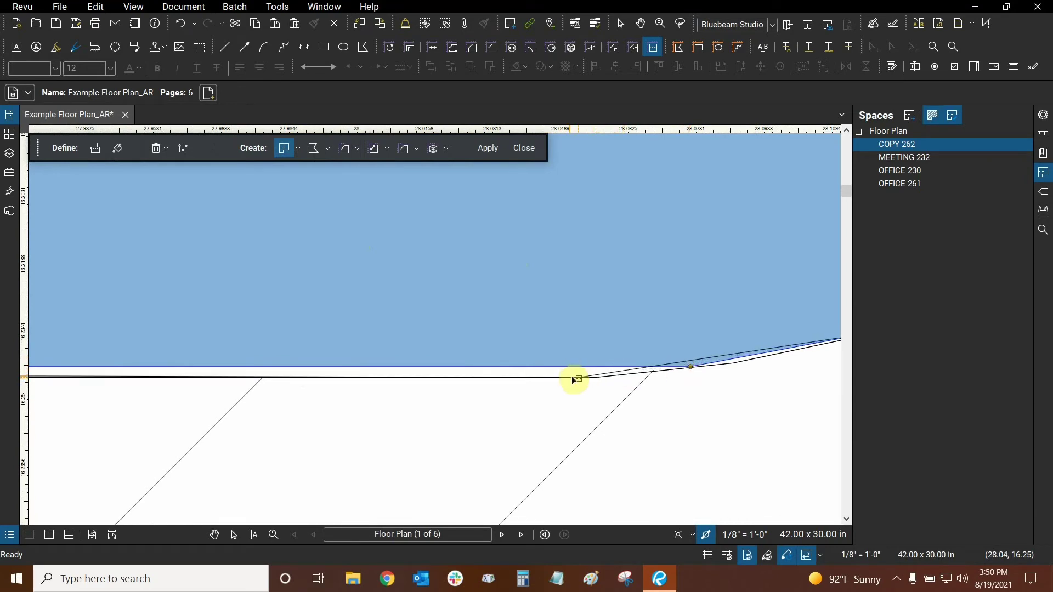
Move the control point at the end of the lower-left curve to where the curve meets the lower wall's inner line.
scroll(597, 380, "down", 3)
scroll(229, 336, "left", 5)
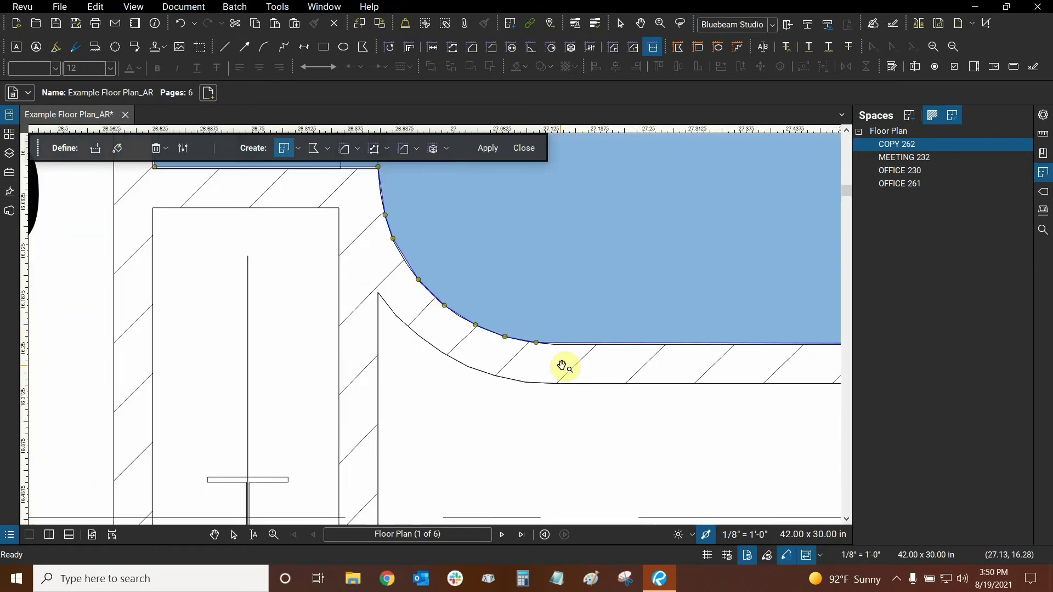
scroll(564, 365, "up", 2)
scroll(514, 320, "up", 2)
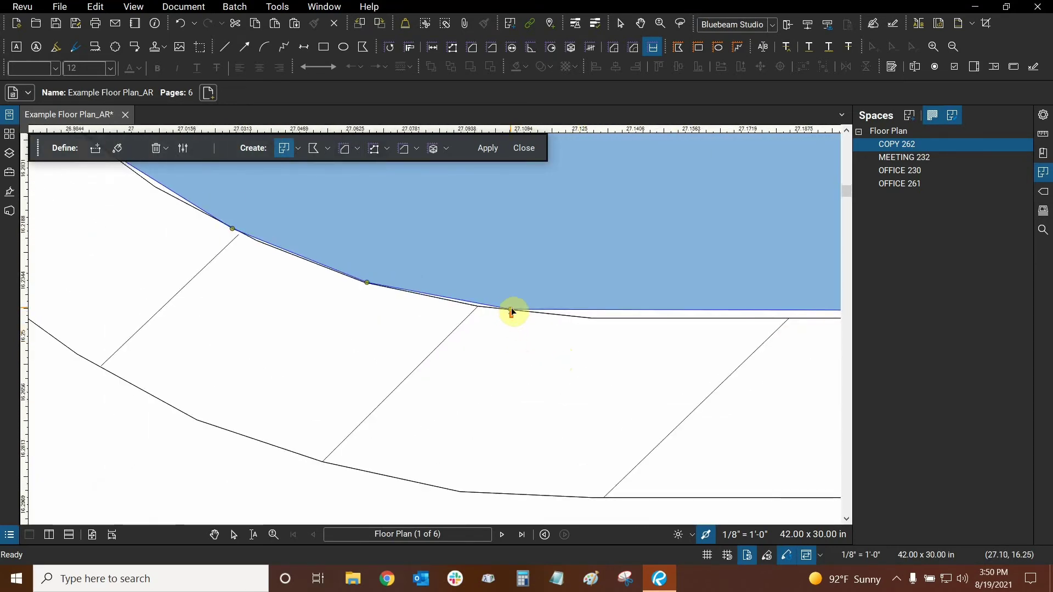
left_click(590, 319)
Examine the spacing of the control points along both curved corners of the COPY 262 space against the wall lines.
scroll(434, 349, "down", 3)
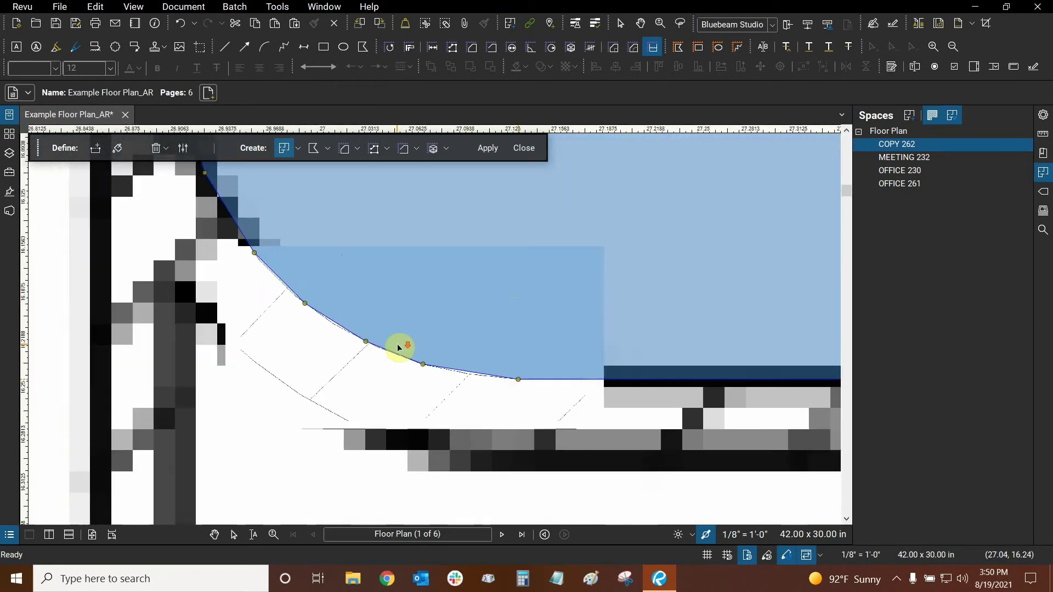
scroll(294, 284, "up", 2)
scroll(294, 285, "left", 2)
scroll(307, 272, "down", 2)
scroll(365, 271, "left", 2)
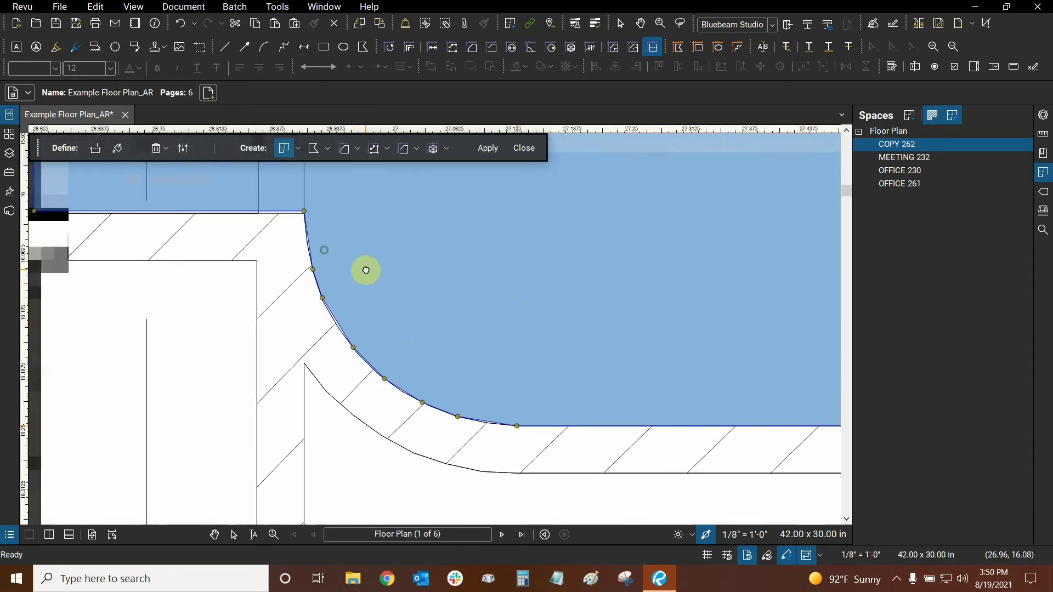
scroll(488, 477, "up", 2)
scroll(592, 472, "up", 3)
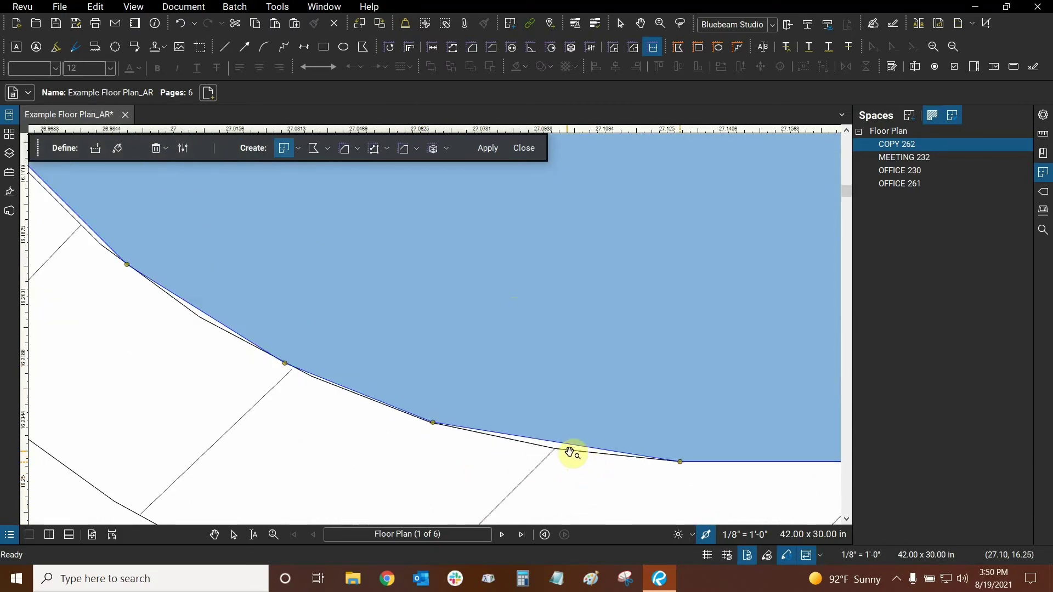
scroll(413, 402, "left", 2)
scroll(406, 402, "down", 2)
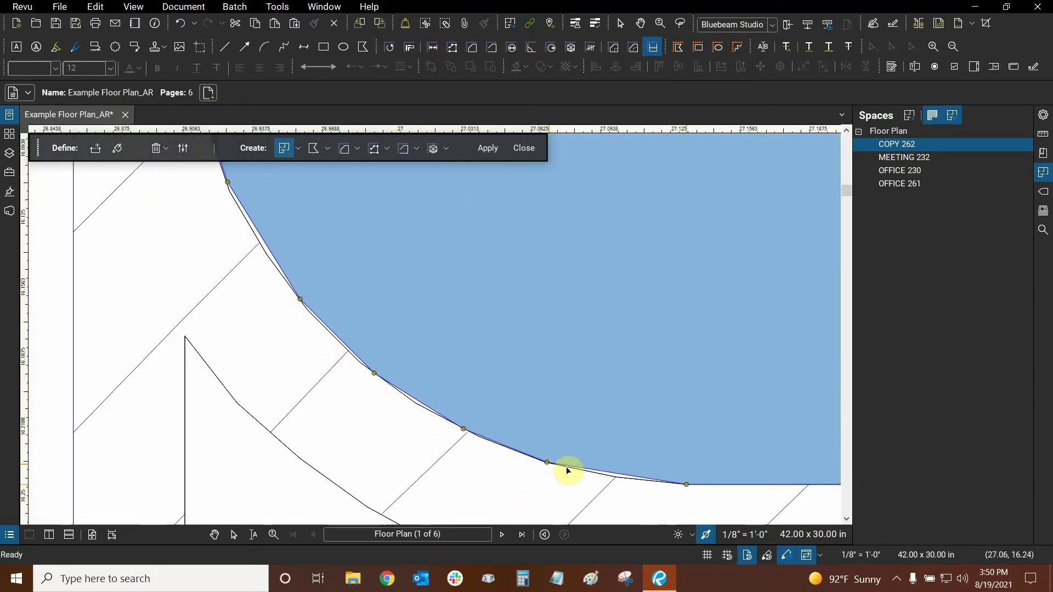
scroll(331, 344, "down", 3)
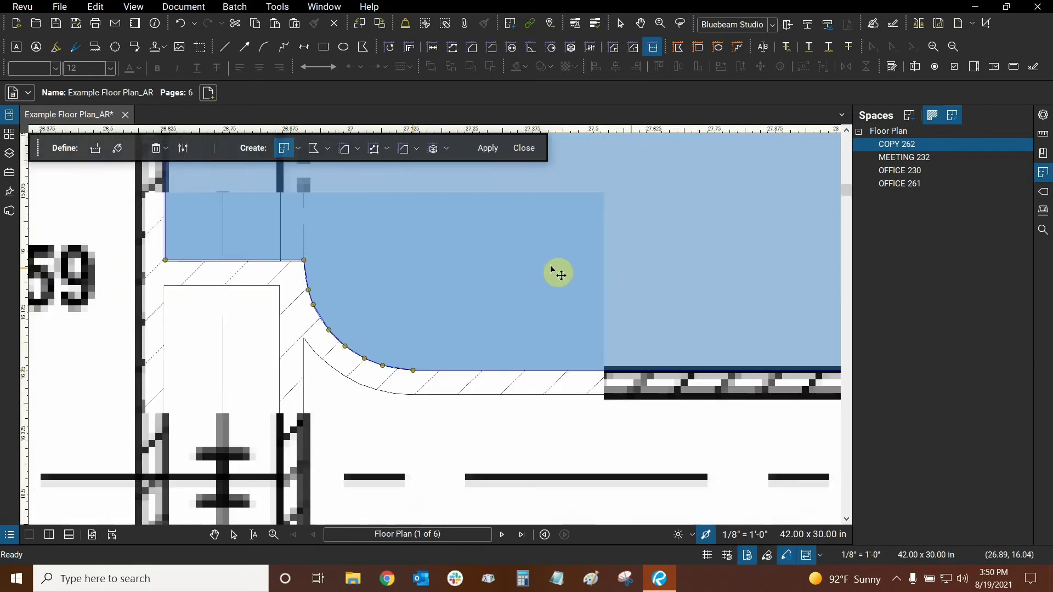
left_click_drag(559, 272, 170, 265)
scroll(422, 317, "up", 5)
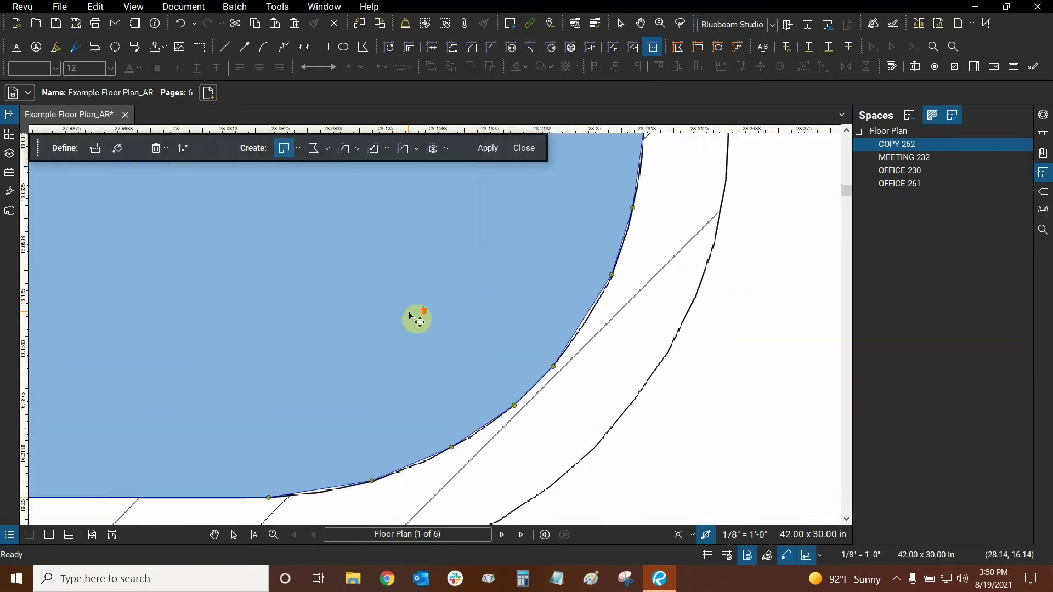
scroll(442, 284, "down", 6)
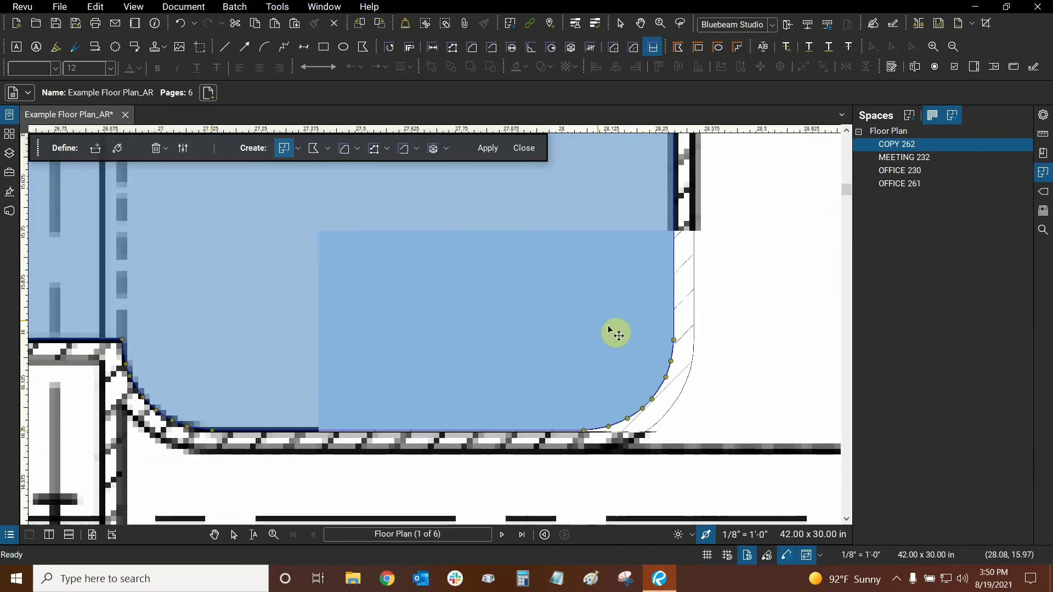
left_click_drag(500, 266, 510, 310)
scroll(538, 338, "down", 2)
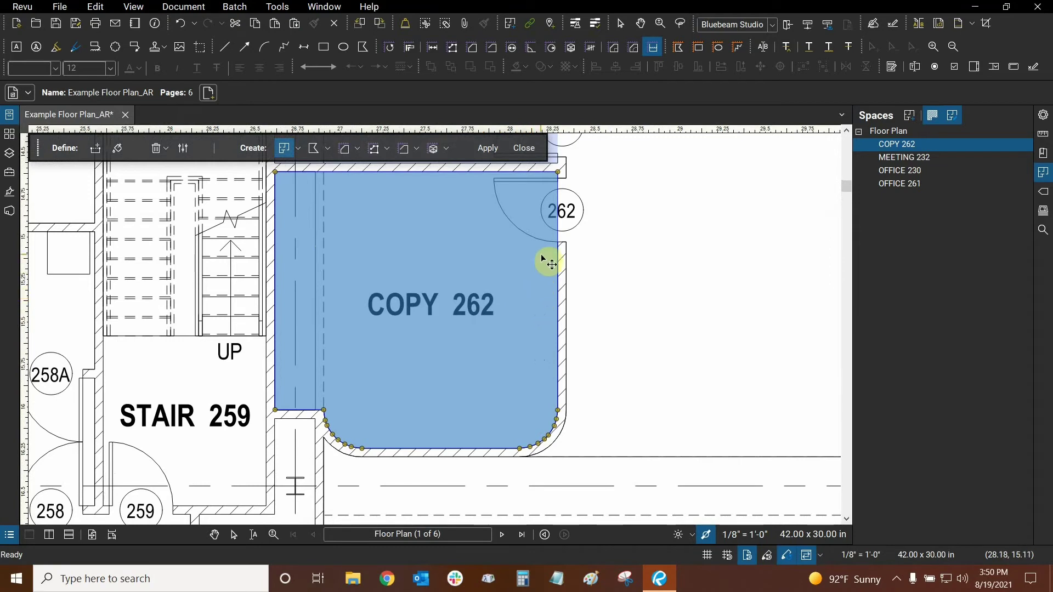
Review the name, color and opacity in the COPY 262 space's properties and accept them.
left_click_drag(506, 301, 563, 292)
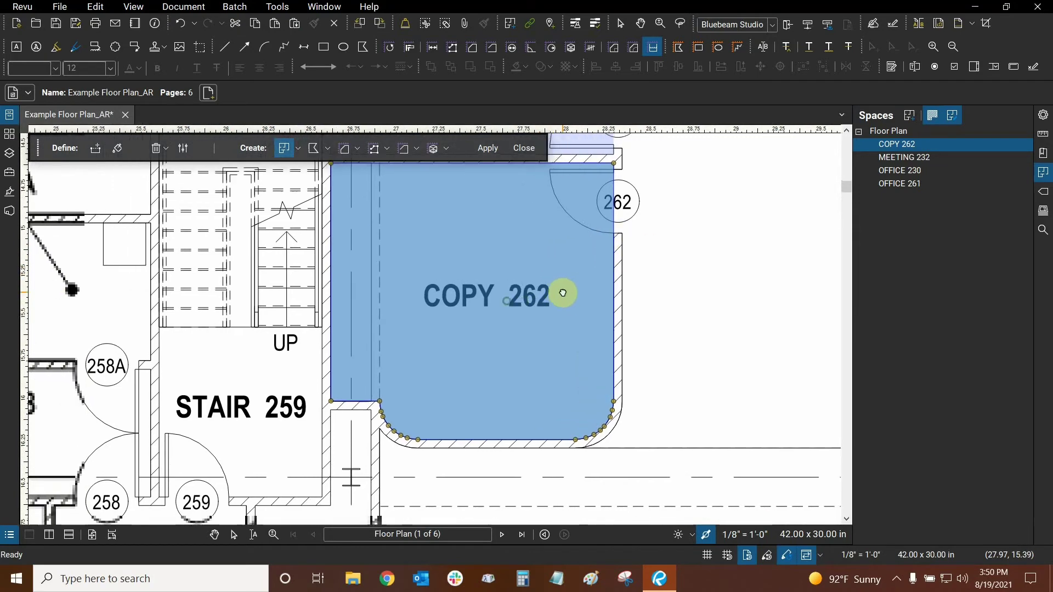
scroll(562, 293, "up", 1)
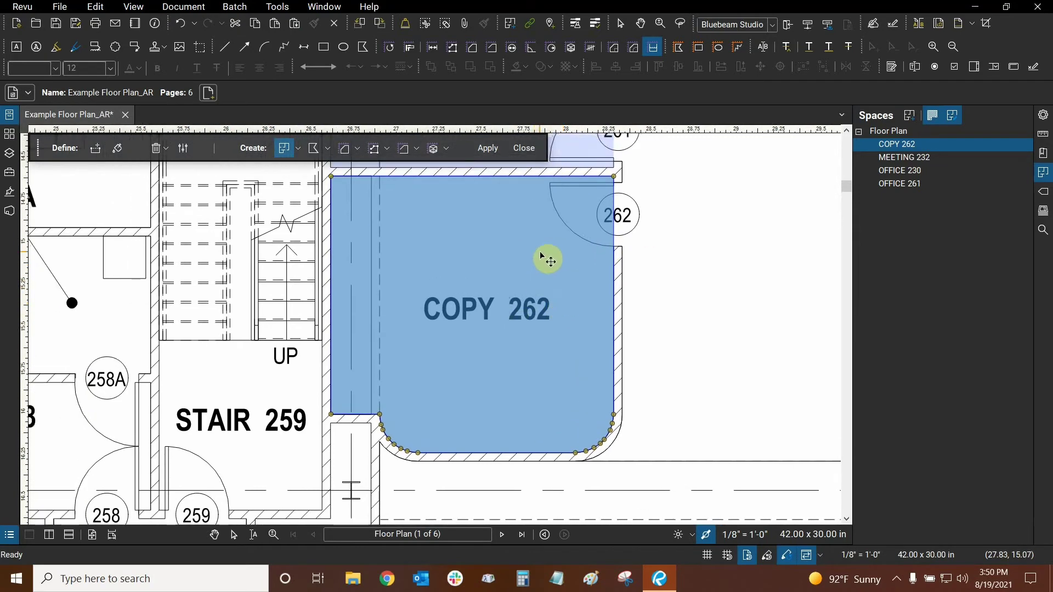
right_click(516, 268)
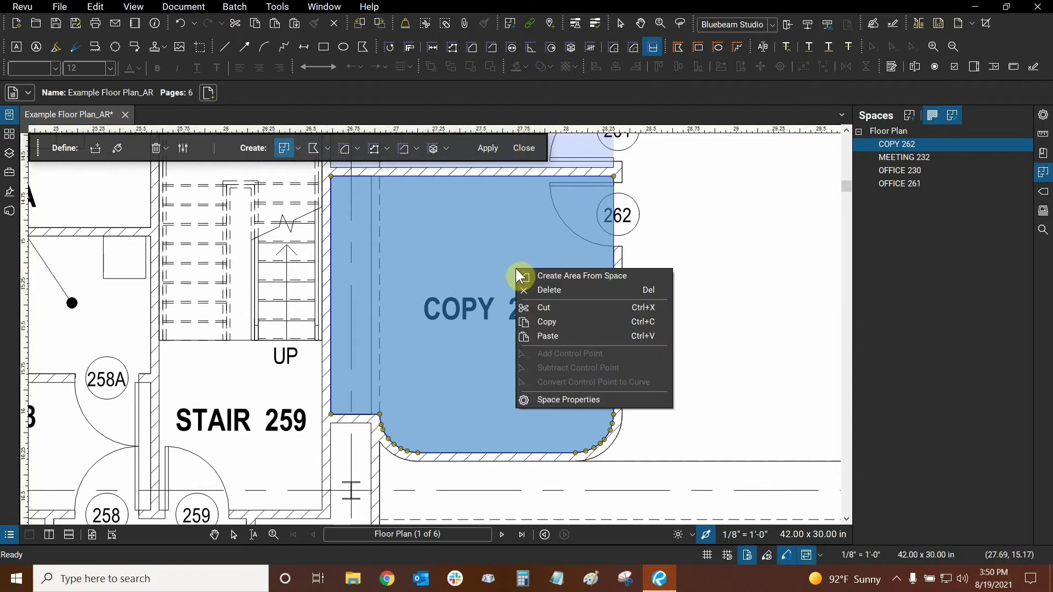
left_click(559, 399)
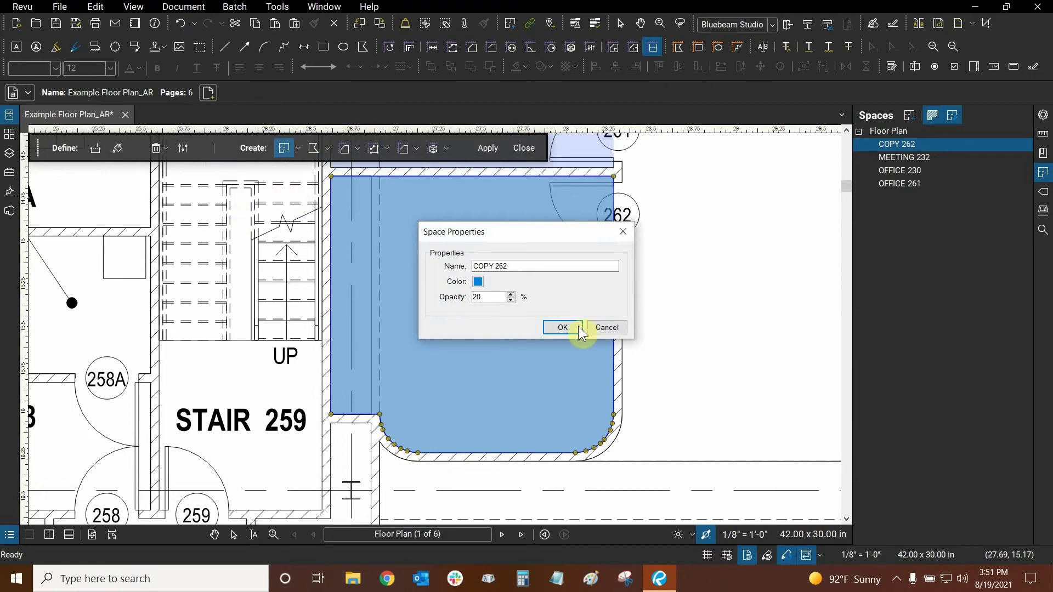
left_click(562, 333)
Create an area measurement from the COPY 262 space and leave space editing.
right_click(495, 276)
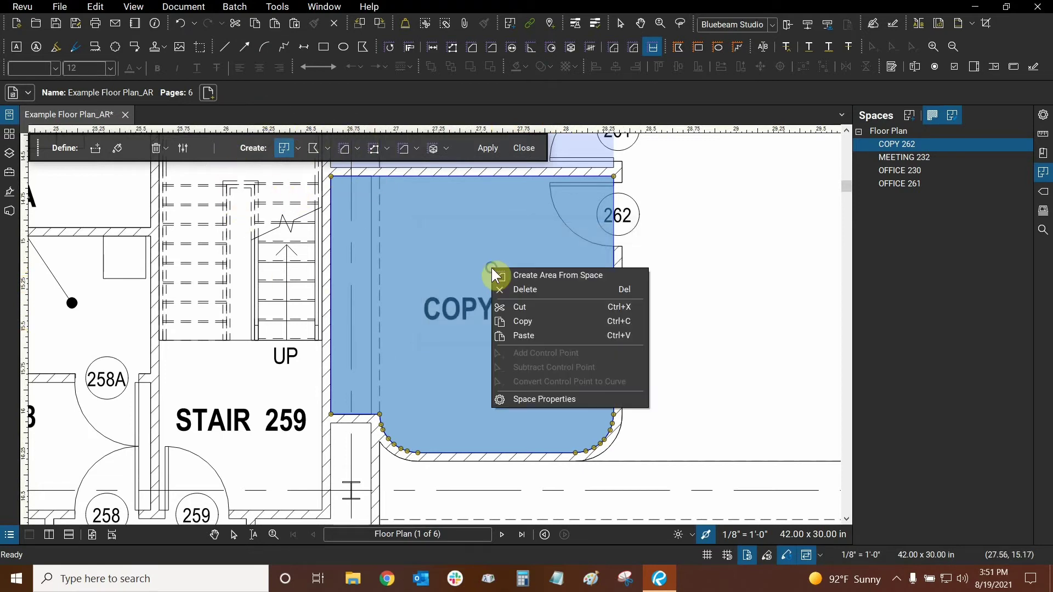
left_click(534, 278)
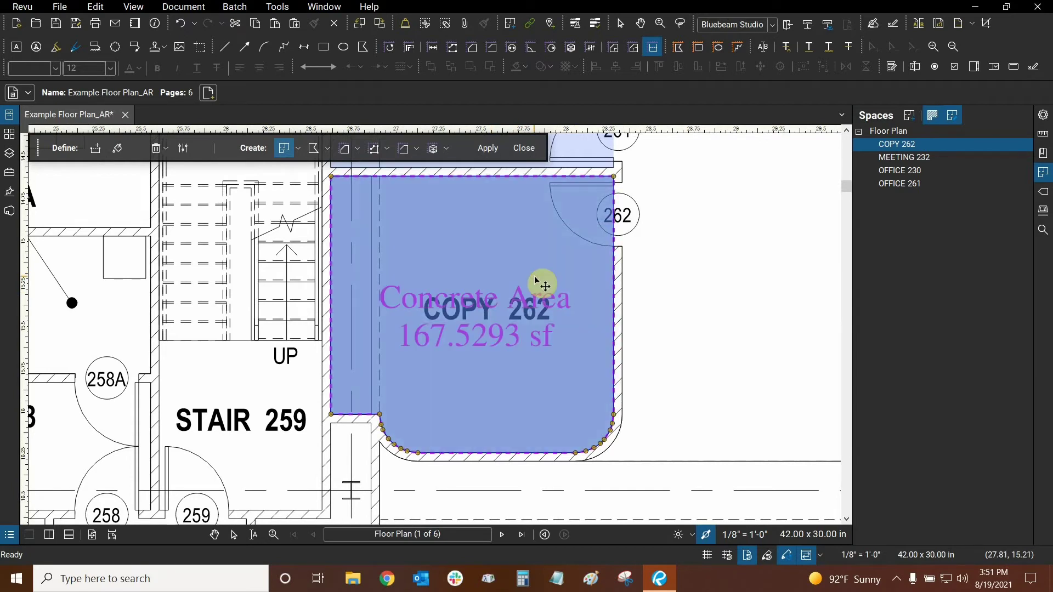
left_click_drag(759, 298, 672, 324)
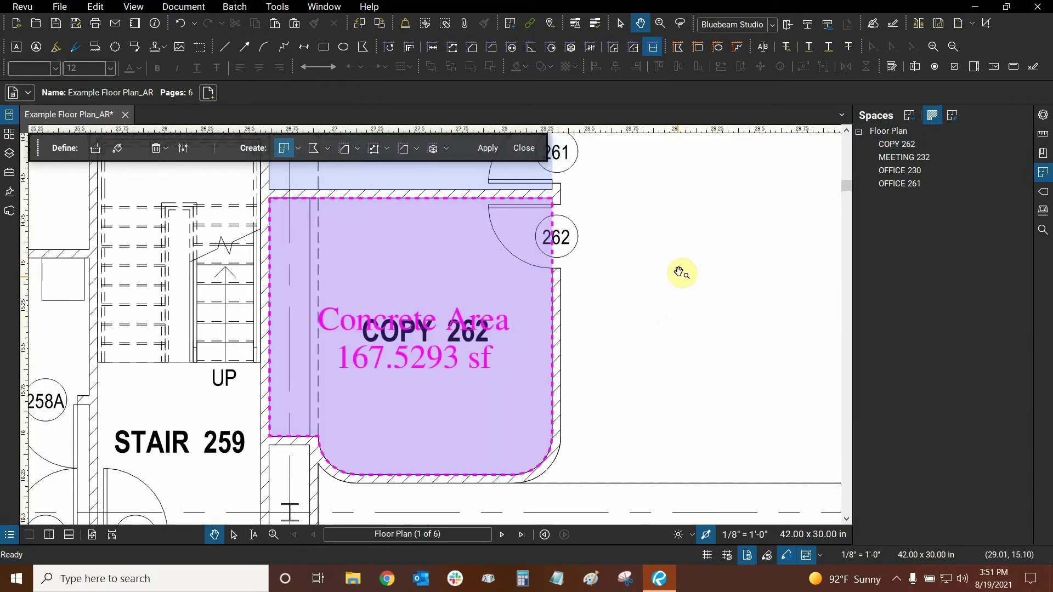
scroll(661, 268, "down", 3)
left_click_drag(689, 331, 608, 323)
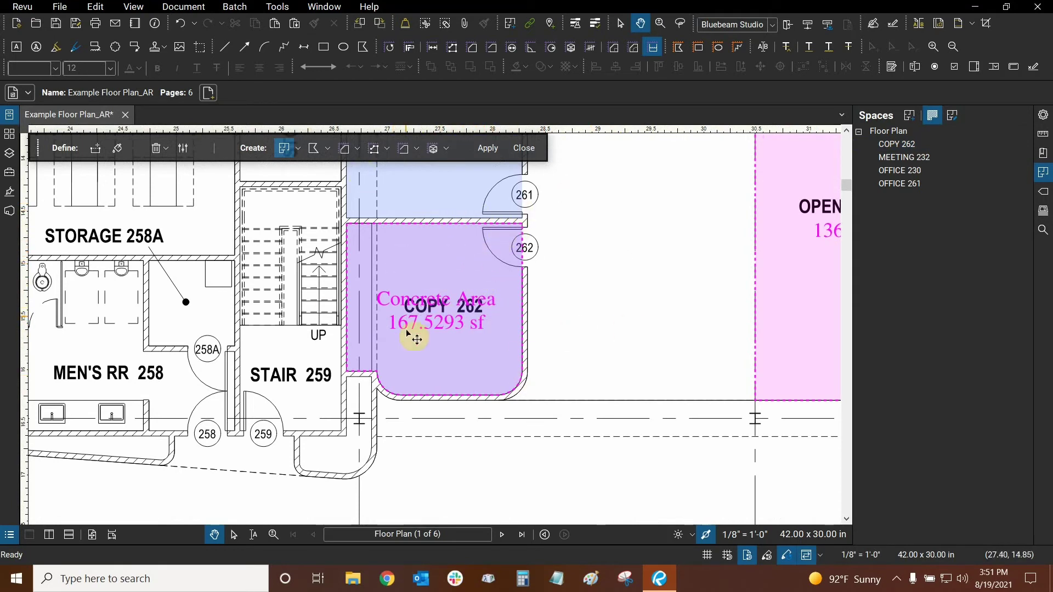
Close Dynamic Fill and turn off the highlighting of spaces on the floor plan.
left_click(524, 154)
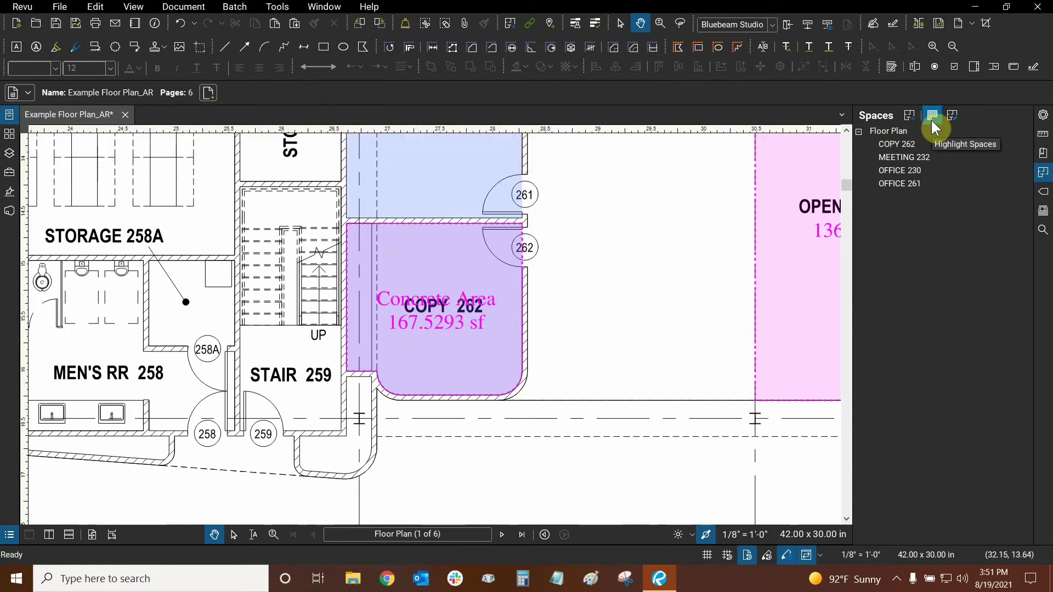
left_click(932, 118)
left_click_drag(573, 271, 590, 324)
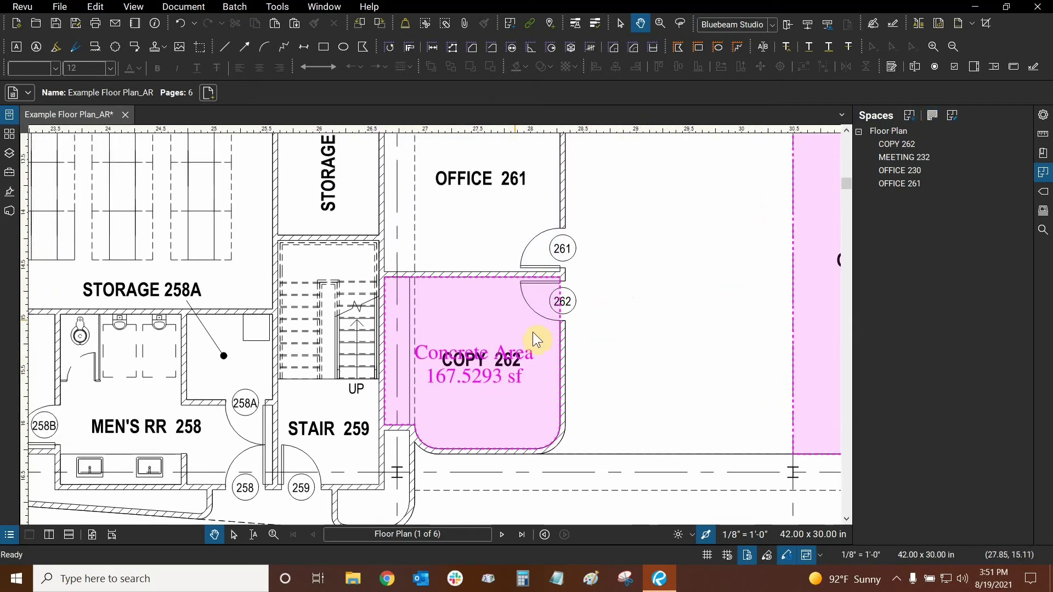
Select the Concrete Area measurement in the COPY 262 room.
scroll(488, 220, "up", 4)
left_click_drag(462, 167, 467, 237)
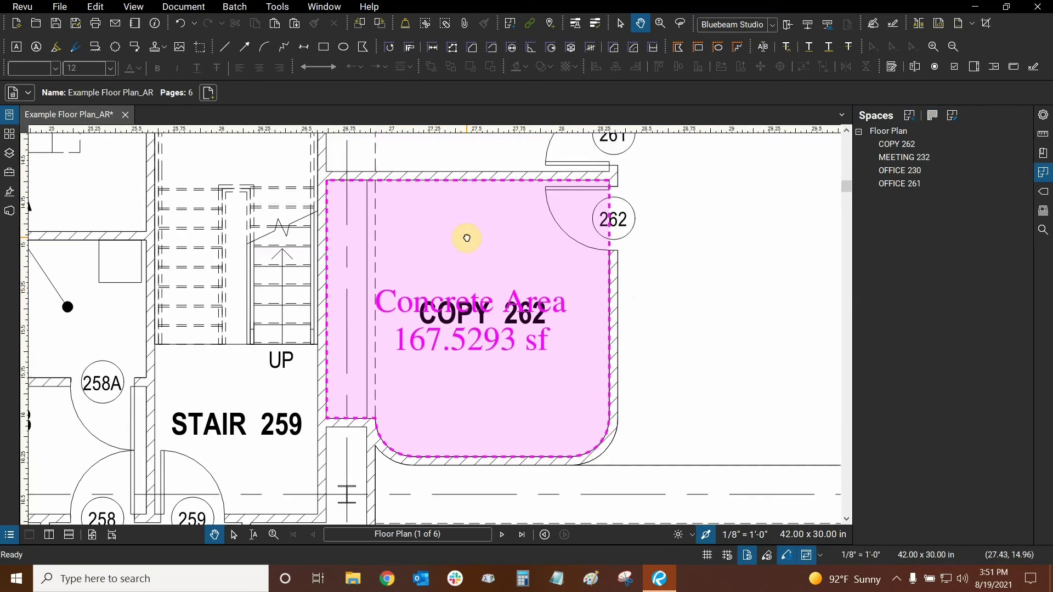
left_click(512, 281)
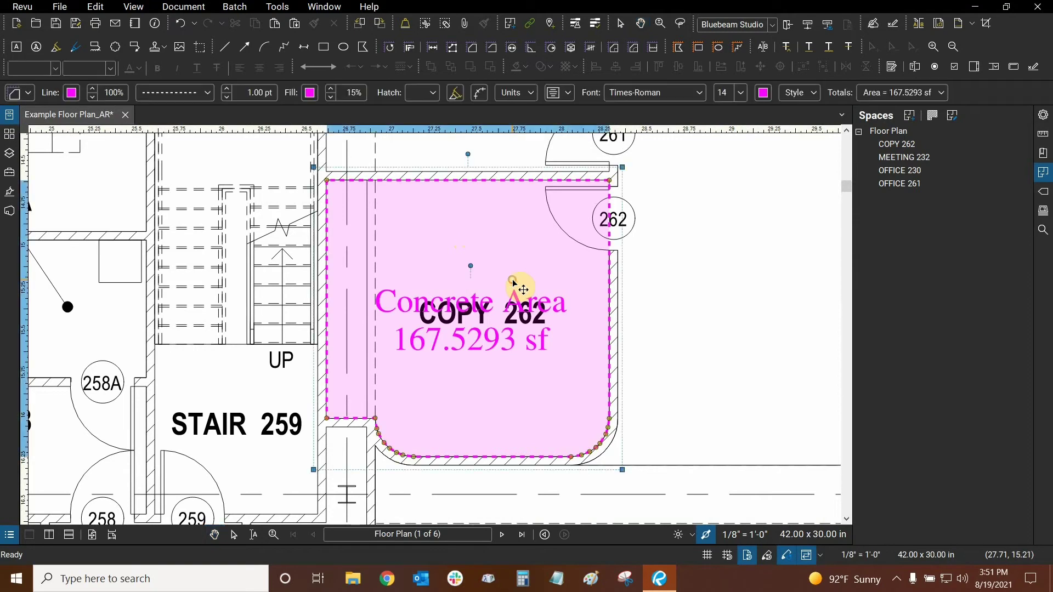
Add the volume to the label and area in the caption of the Concrete Area measurement in COPY 262.
key("Escape")
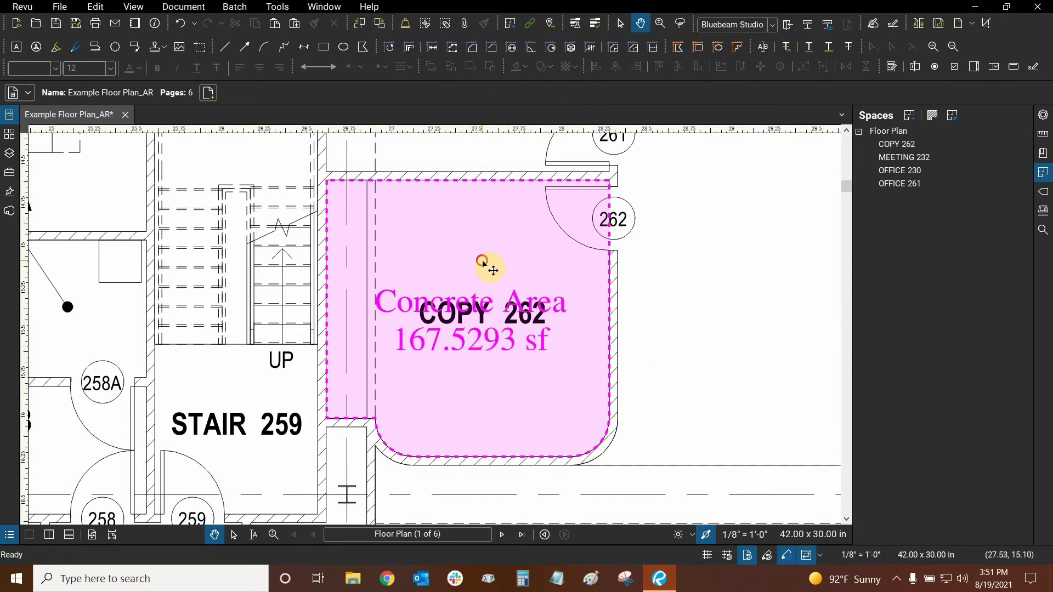
left_click(484, 261)
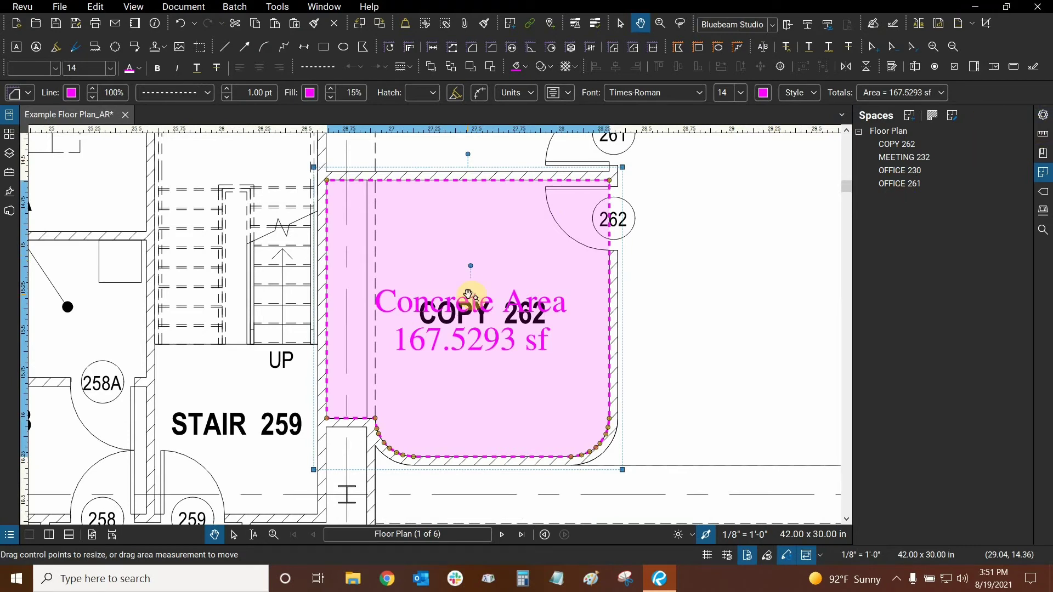
left_click(1043, 119)
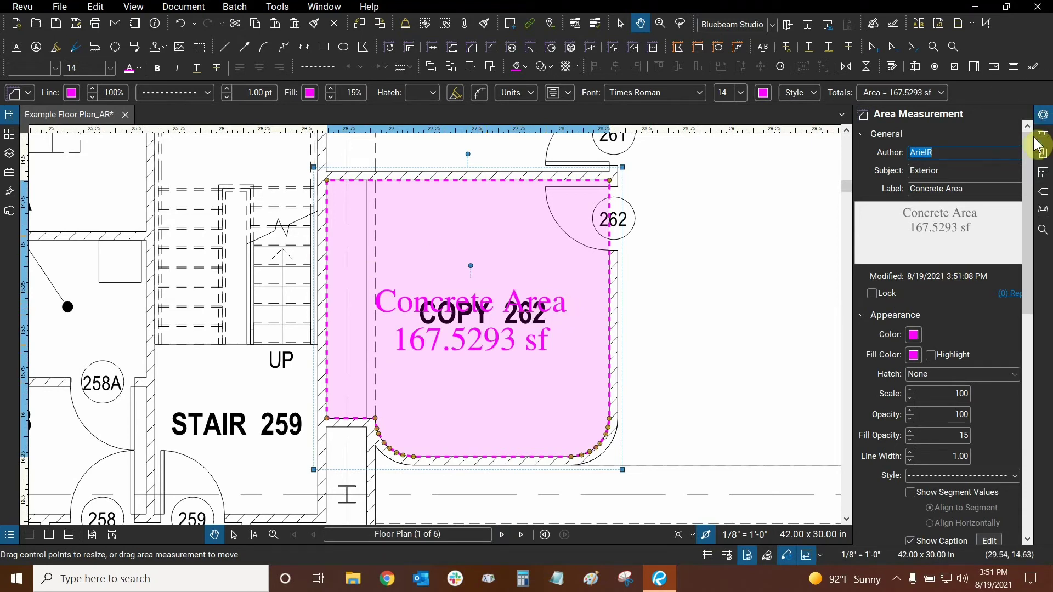
left_click_drag(1027, 164, 1026, 270)
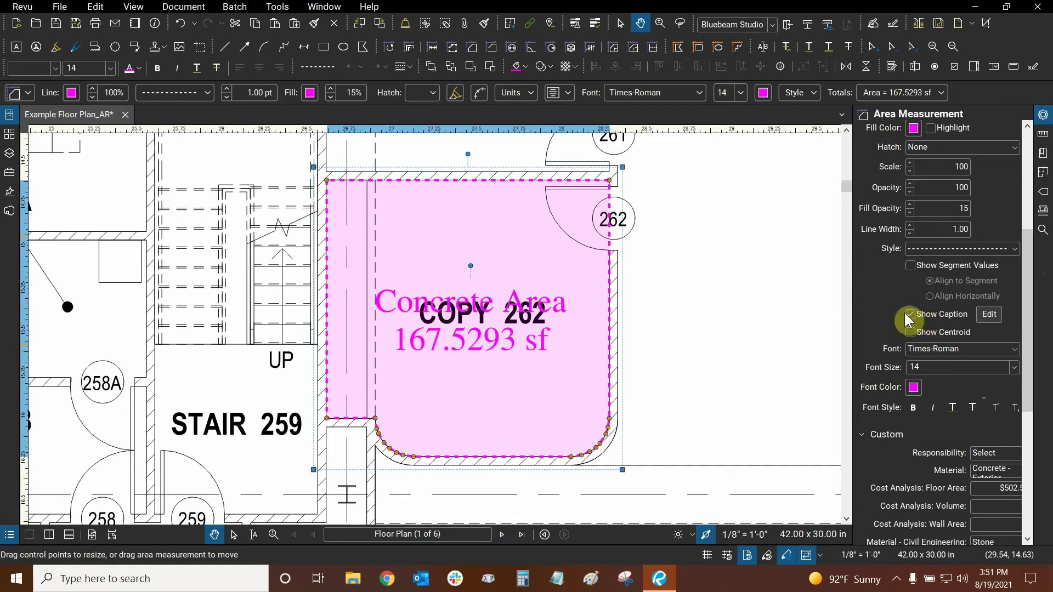
left_click(991, 314)
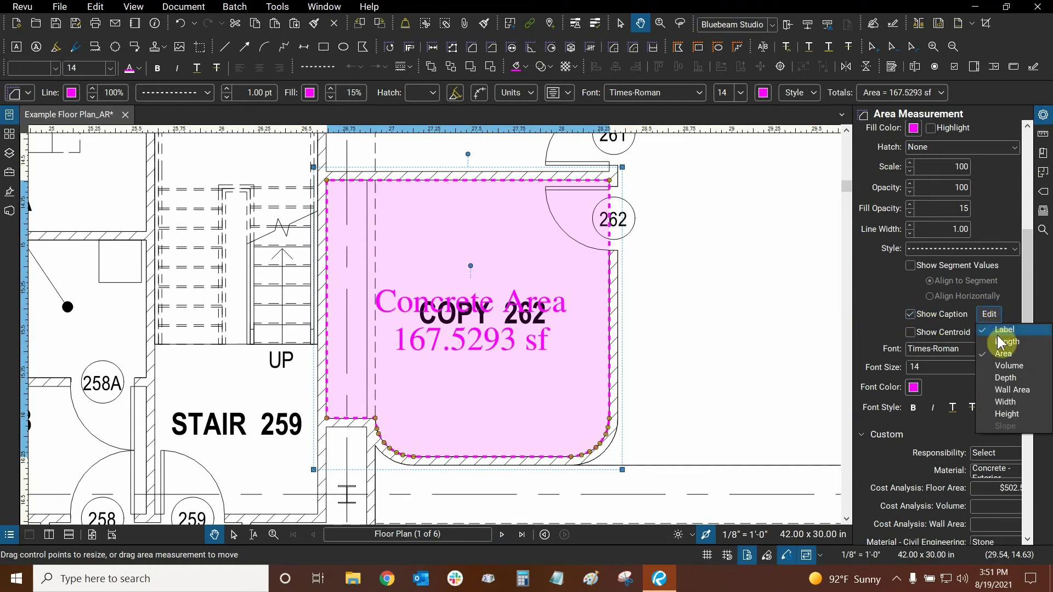
left_click(1013, 364)
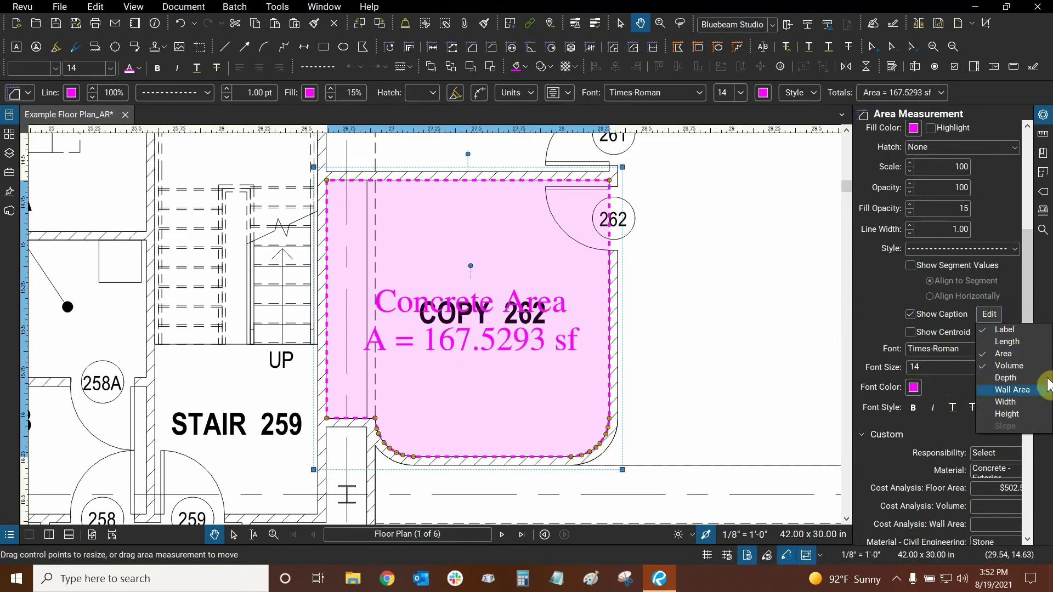
left_click(1012, 365)
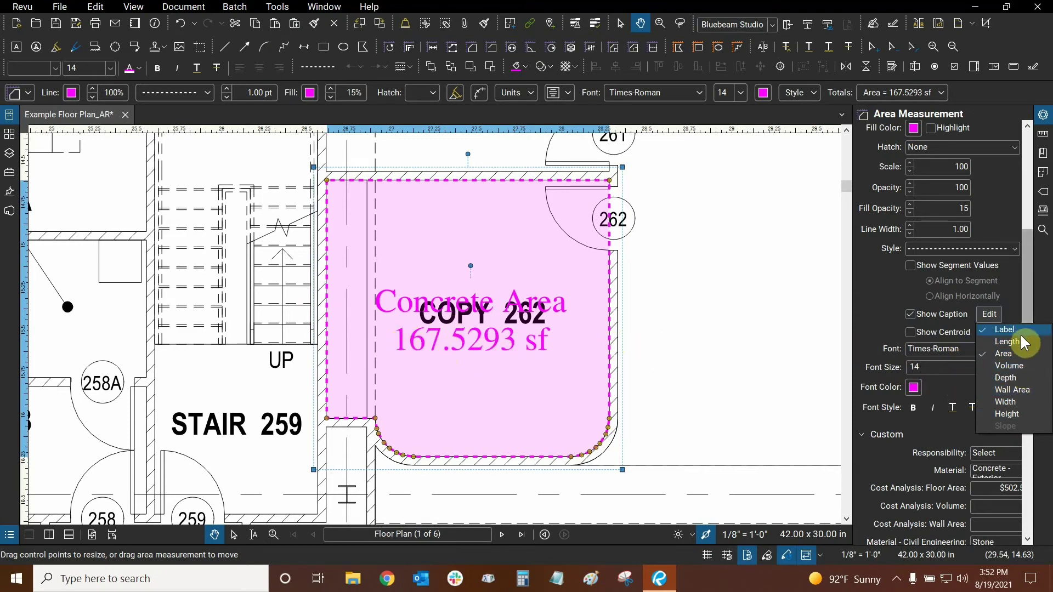
left_click(1011, 365)
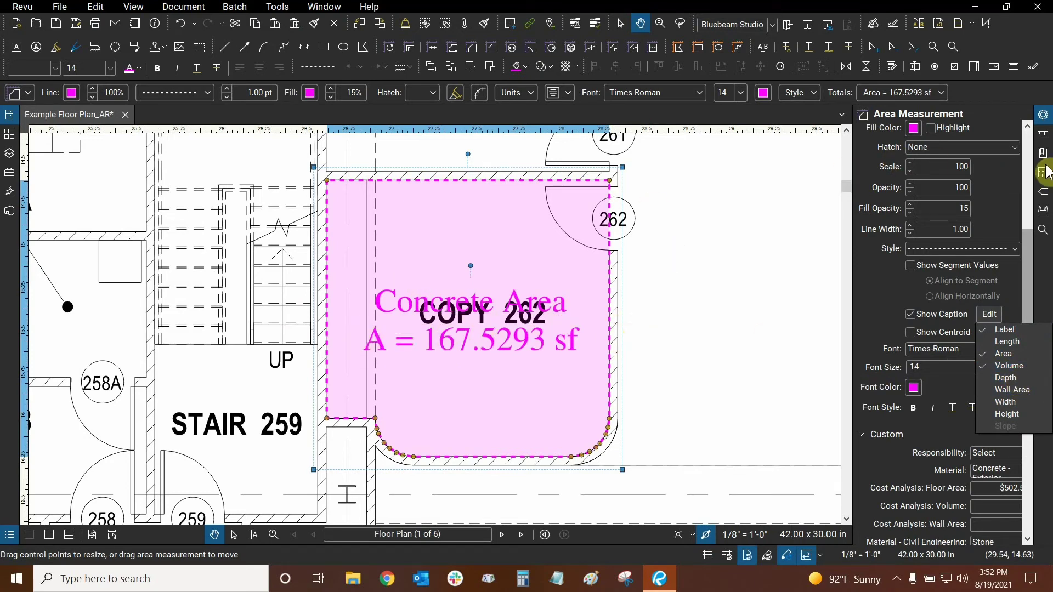
left_click_drag(800, 174, 764, 198)
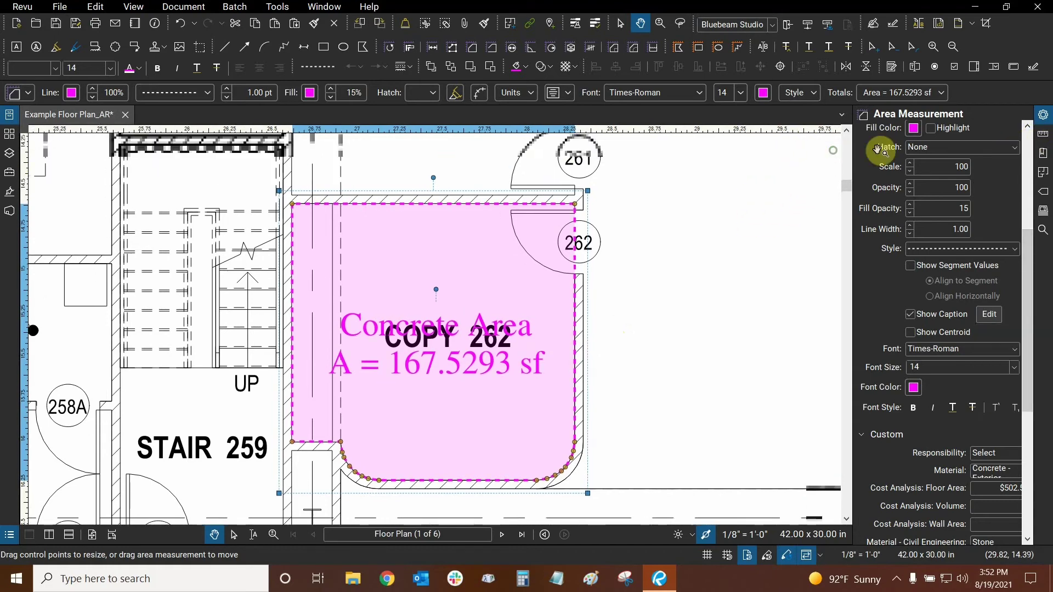
Set the depth of the Concrete Area measurement in COPY 262 to 6 inches.
left_click(1043, 134)
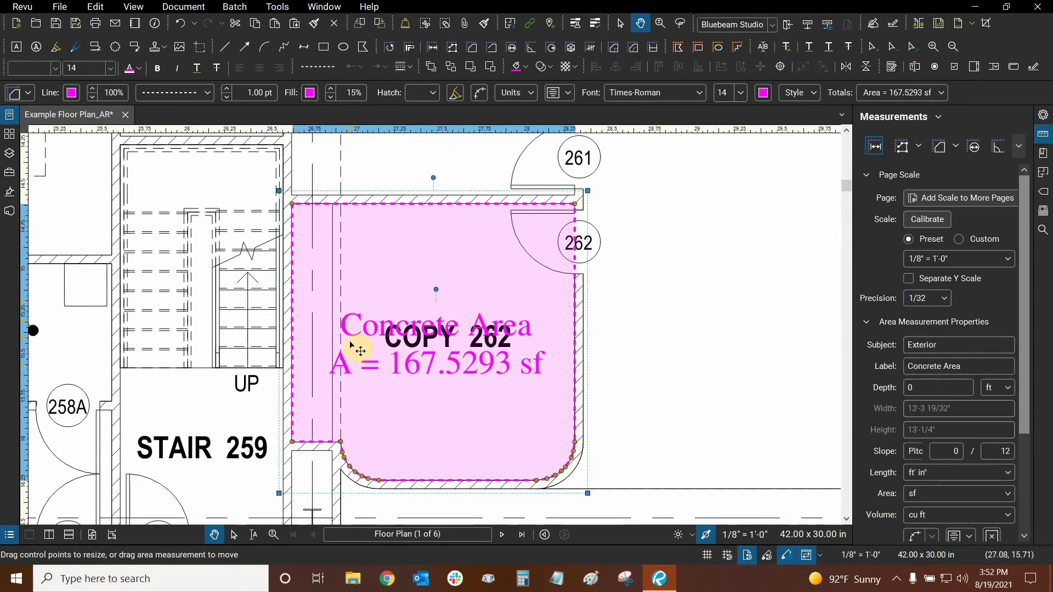
left_click(707, 279)
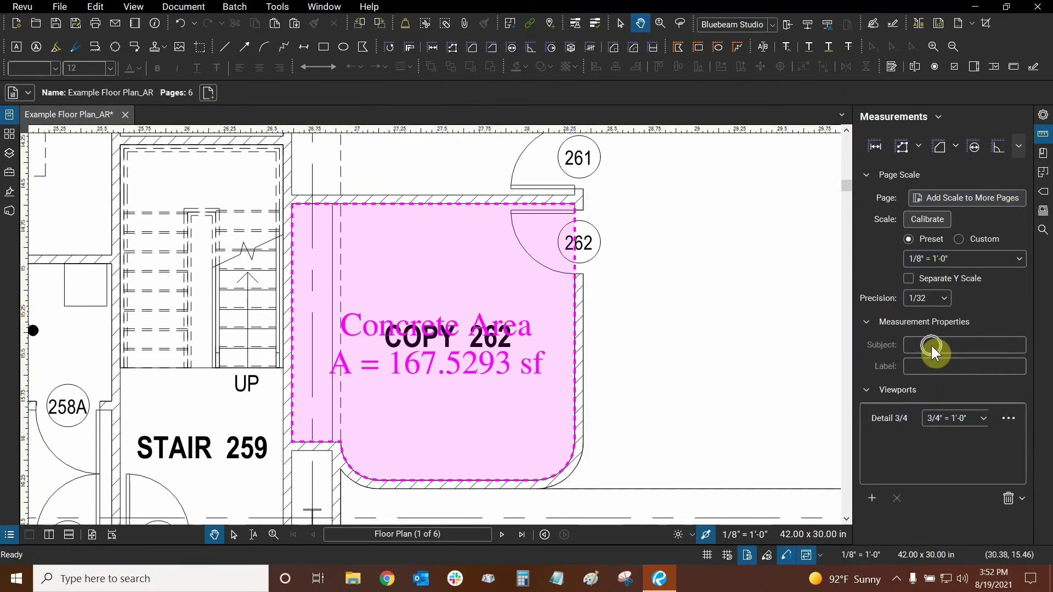
left_click(438, 280)
left_click(938, 387)
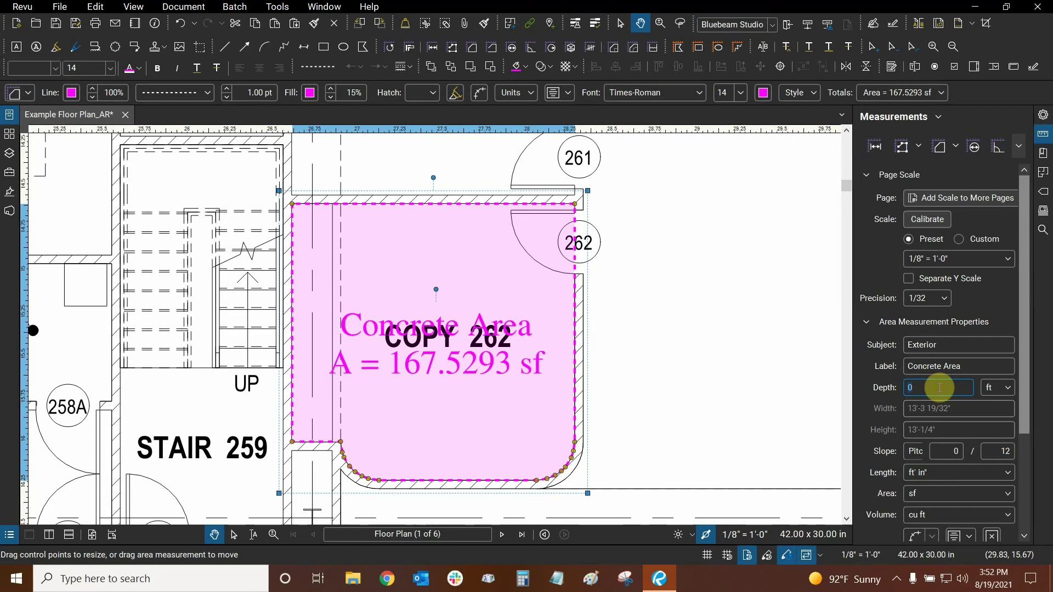
type("6")
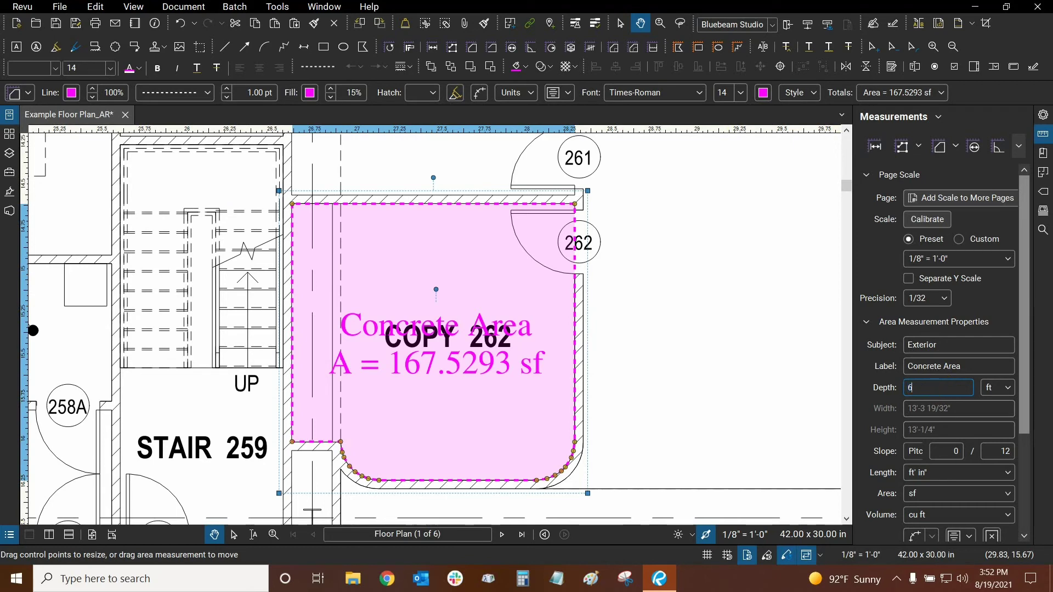
left_click(997, 390)
left_click(999, 405)
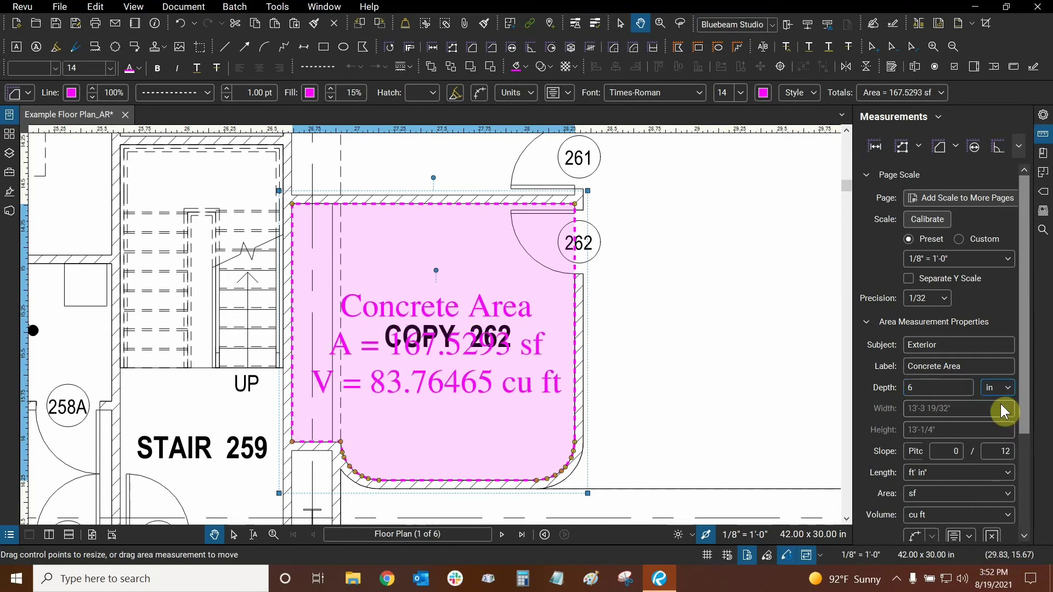
left_click(655, 360)
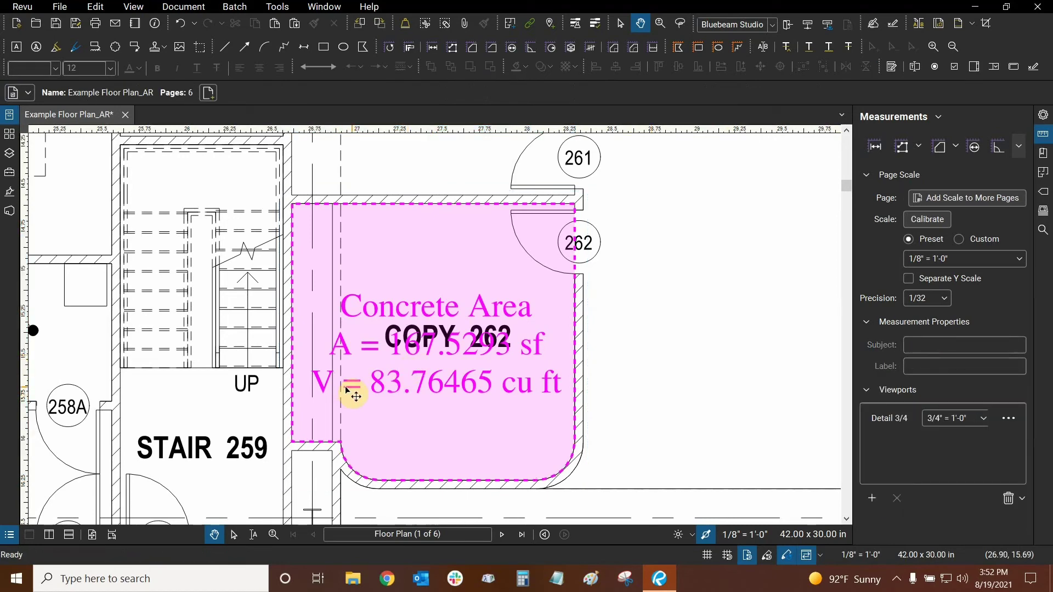
mouse_move(420, 404)
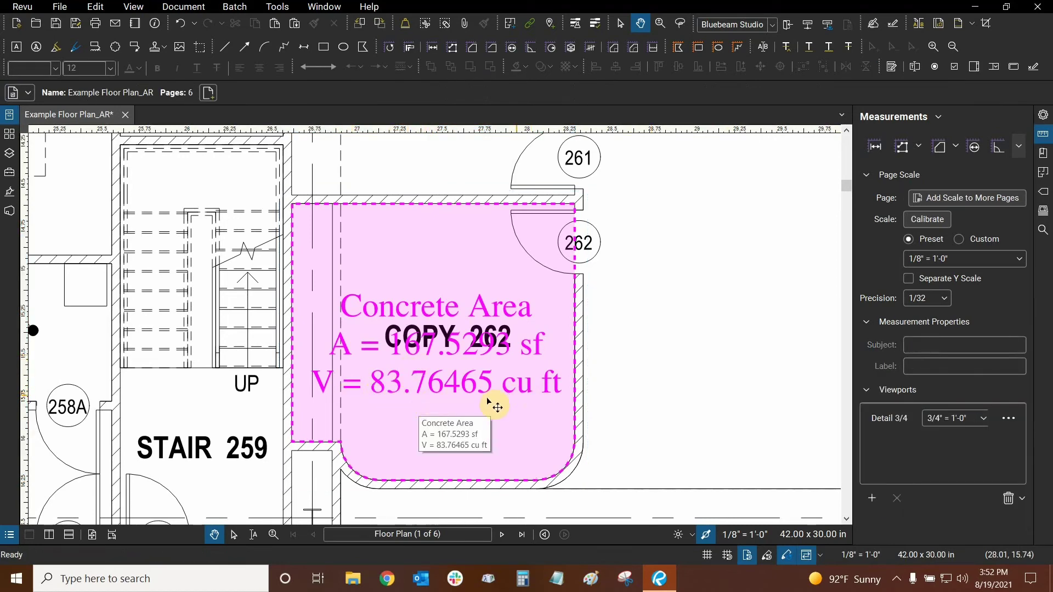
Switch from the measurement settings to the list of spaces and show the rooms around COPY 262 on the plan.
scroll(713, 290, "down", 2)
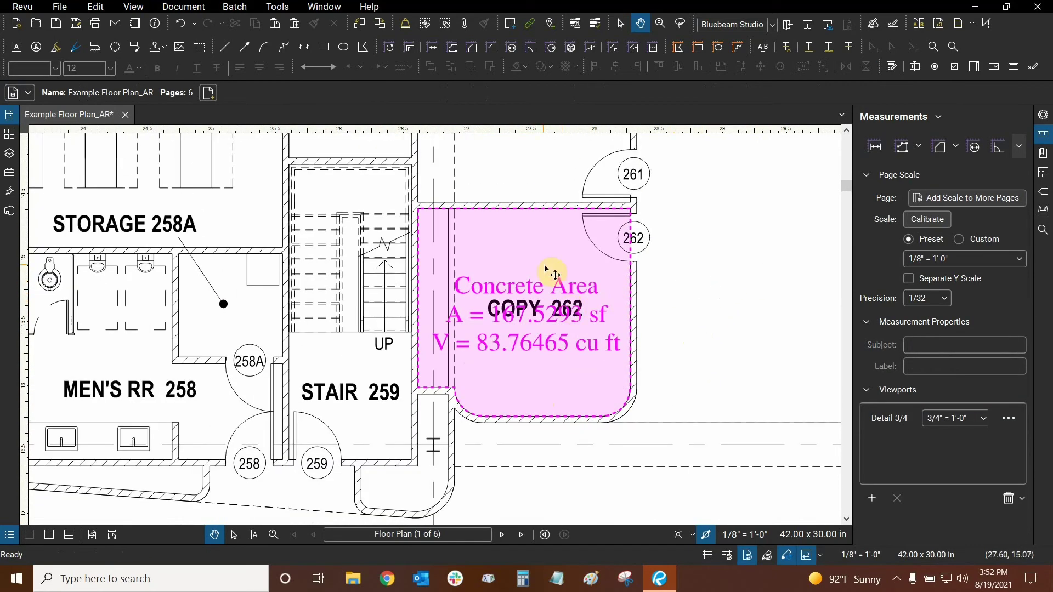
left_click(537, 263)
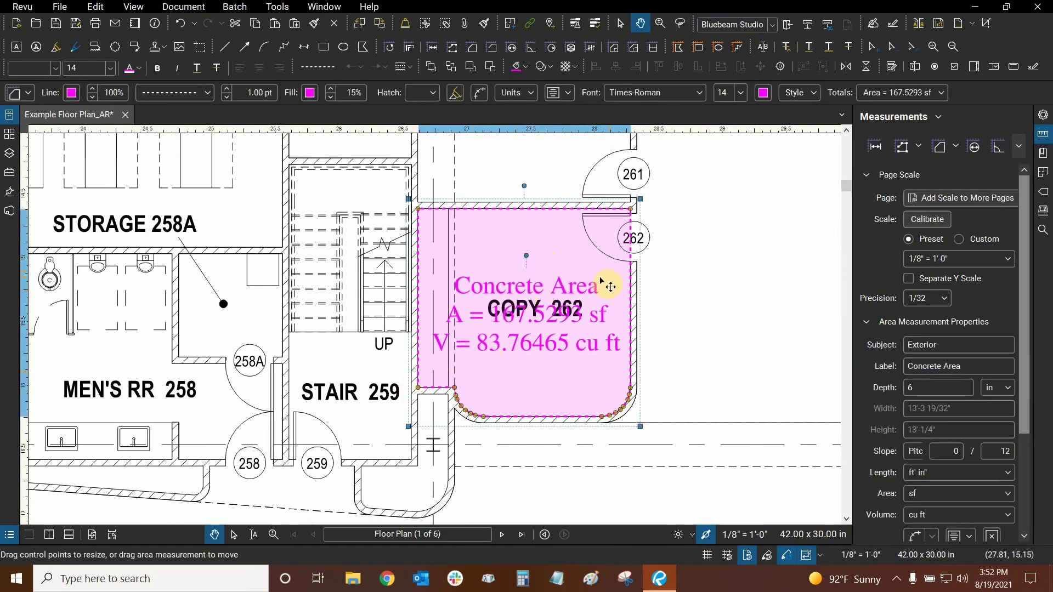
left_click_drag(609, 285, 555, 324)
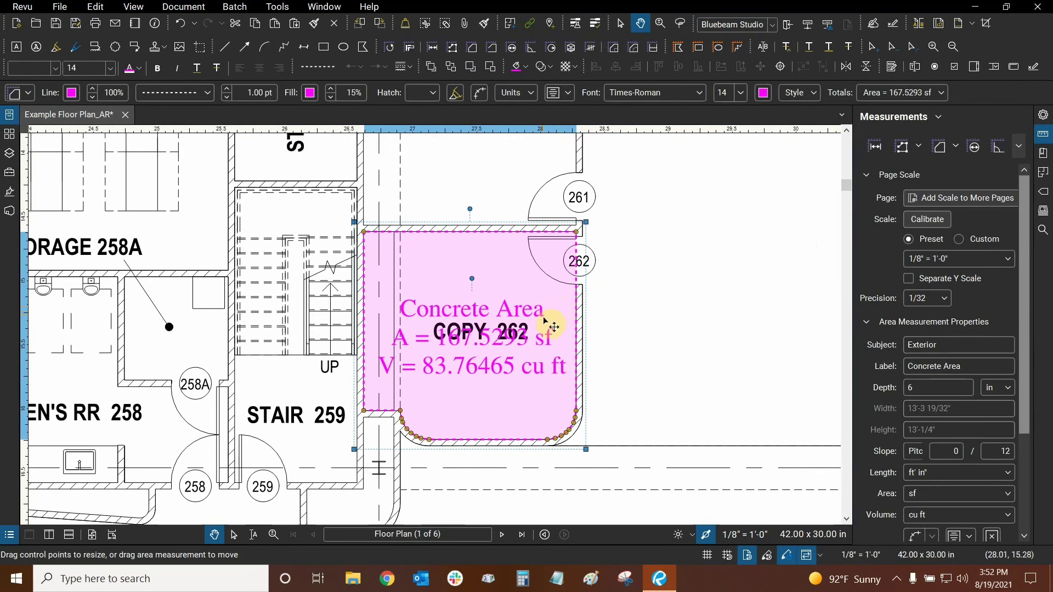
left_click(1043, 175)
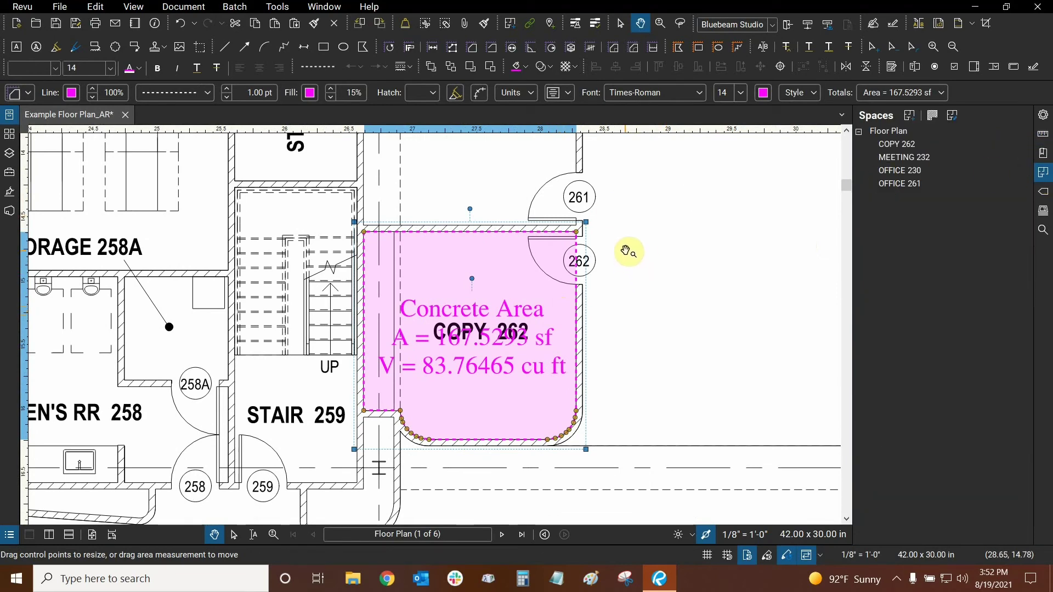
left_click_drag(709, 324, 559, 339)
scroll(556, 339, "down", 2)
left_click_drag(510, 224, 519, 273)
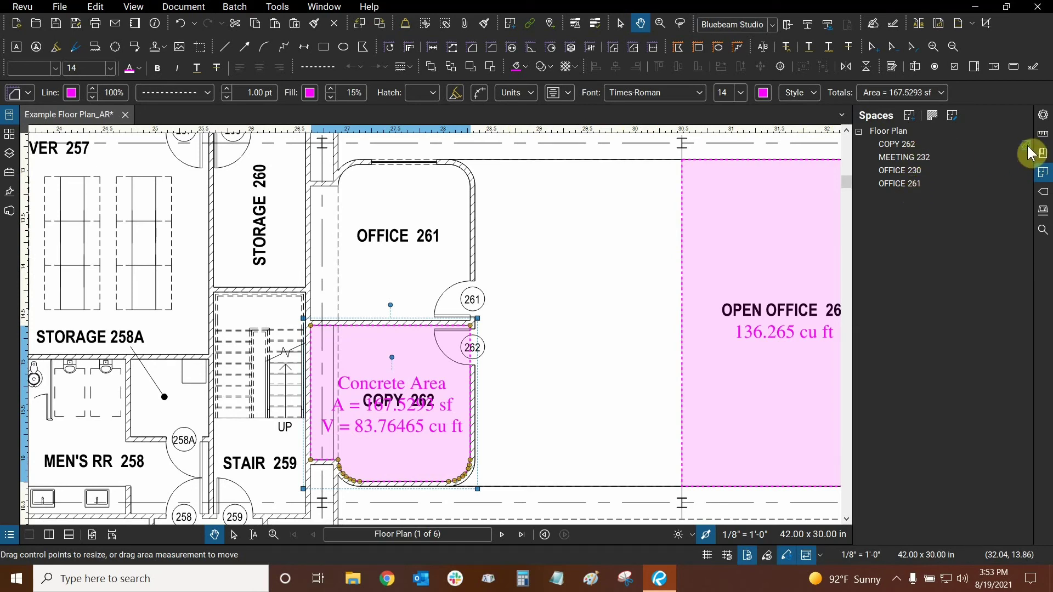
Place a hyperlink to the COPY 262 space over the Open Office 263 label in the Cost Analysis: Floor Area table.
left_click(530, 23)
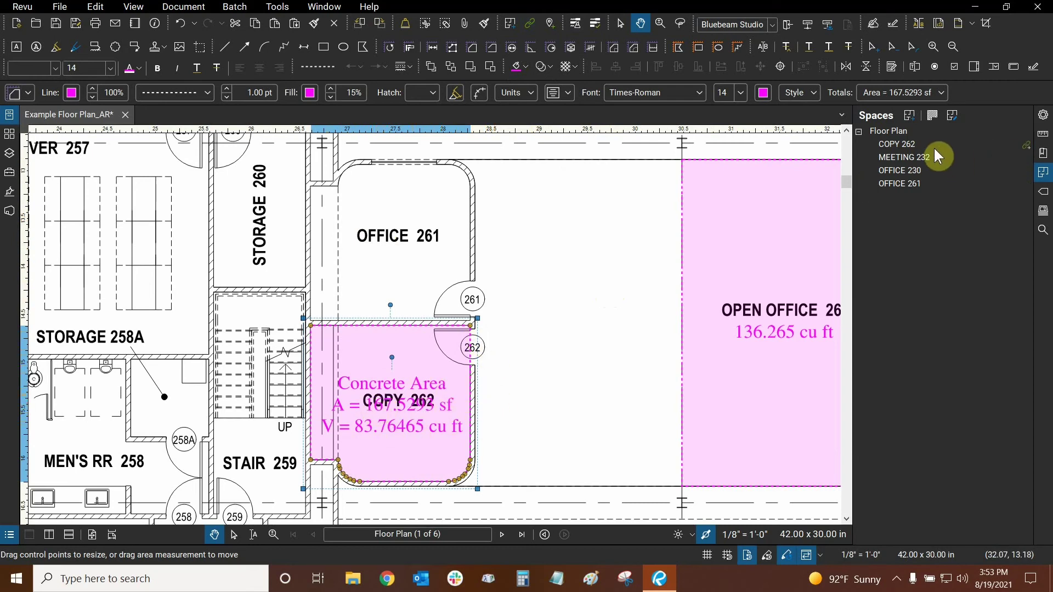
left_click(901, 149)
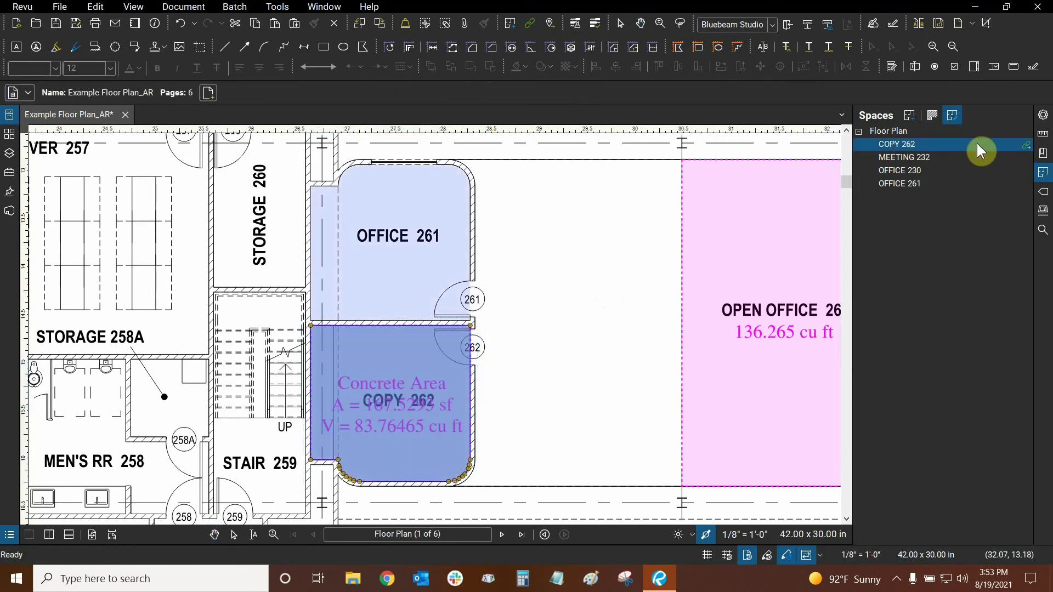
left_click(1025, 153)
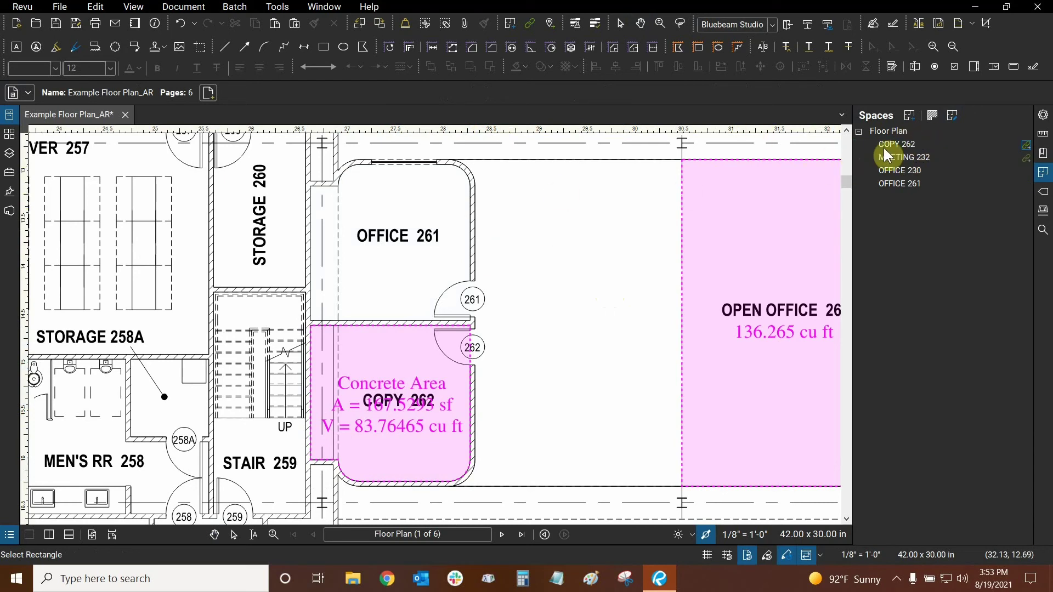
left_click(1026, 146)
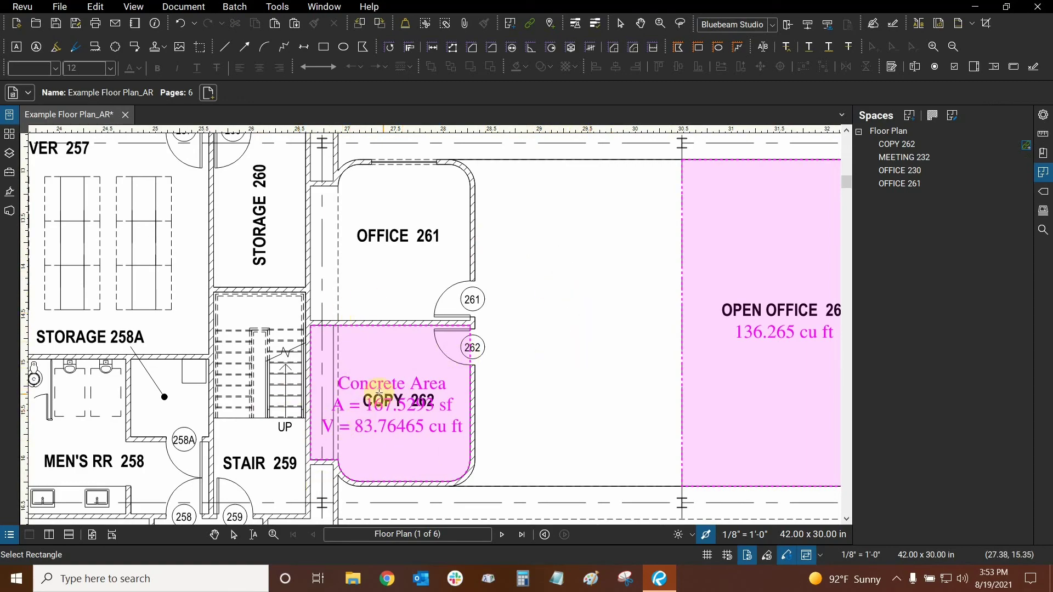
scroll(581, 203, "down", 5)
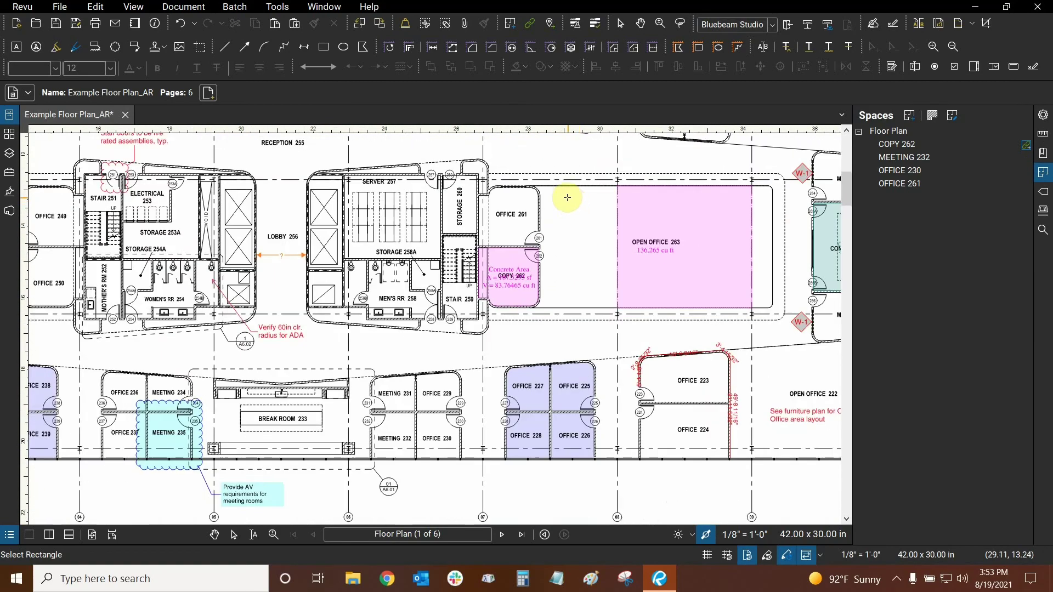
scroll(678, 334, "down", 5)
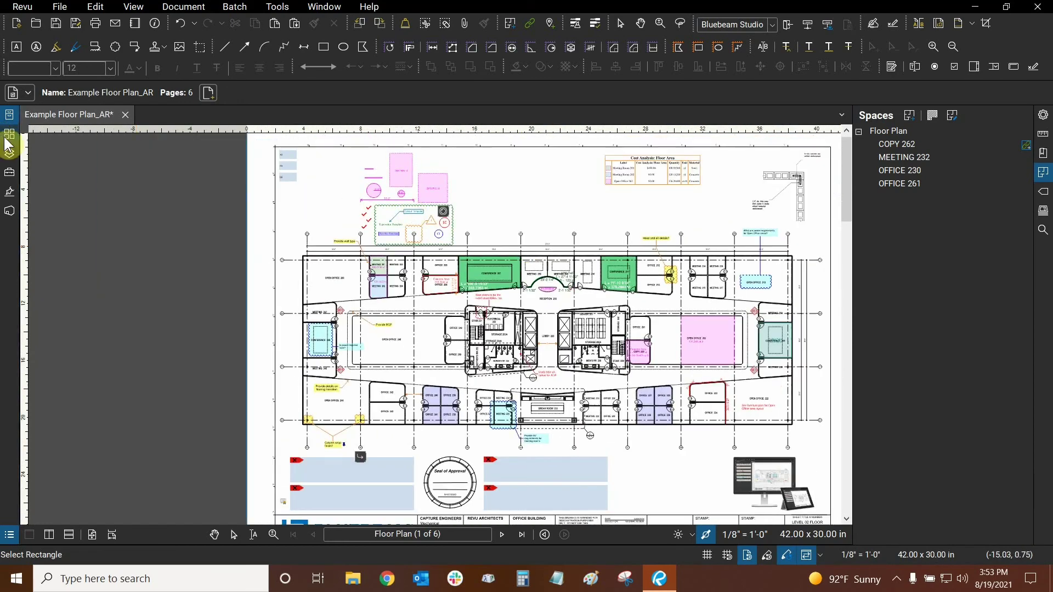
scroll(528, 223, "up", 4)
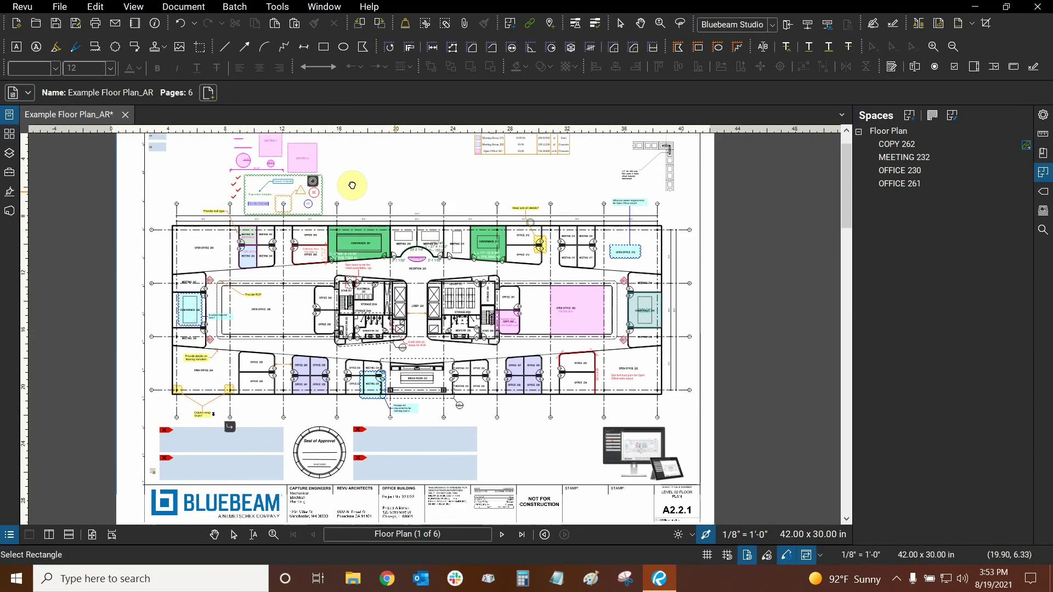
scroll(595, 277, "up", 5)
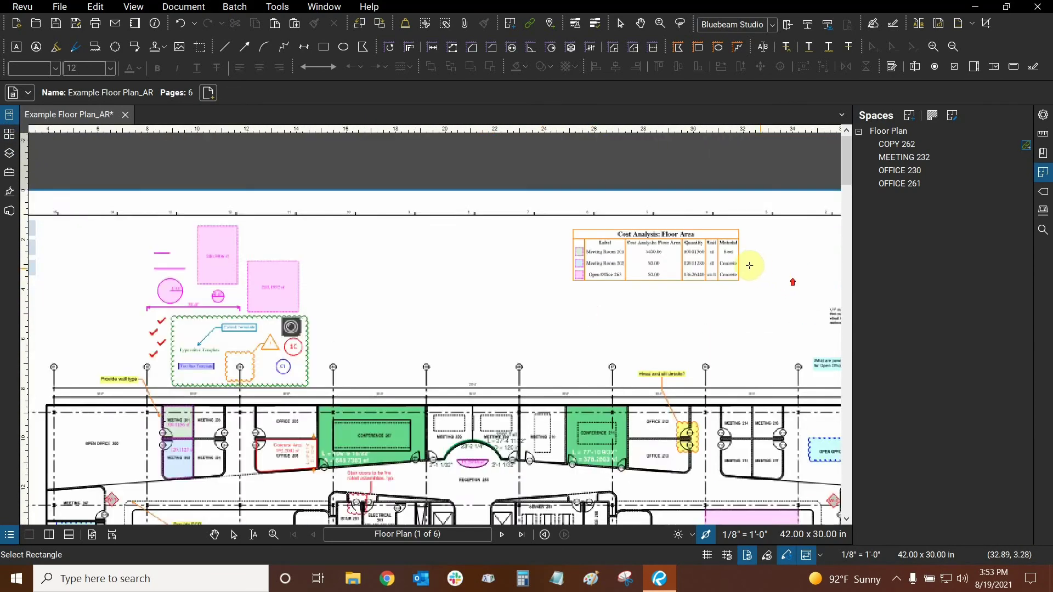
scroll(551, 202, "up", 3)
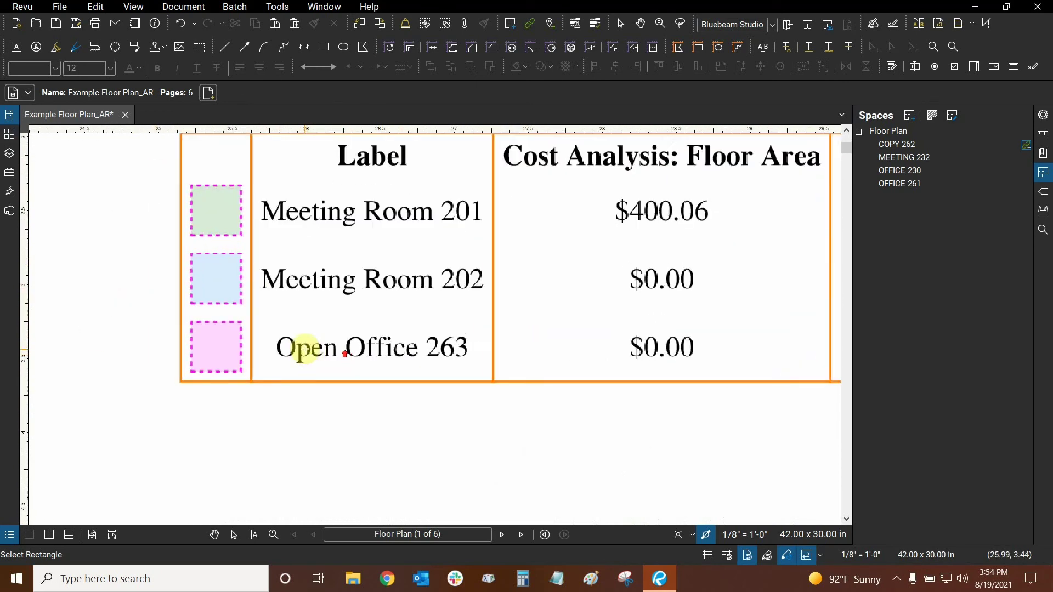
scroll(340, 305, "up", 3)
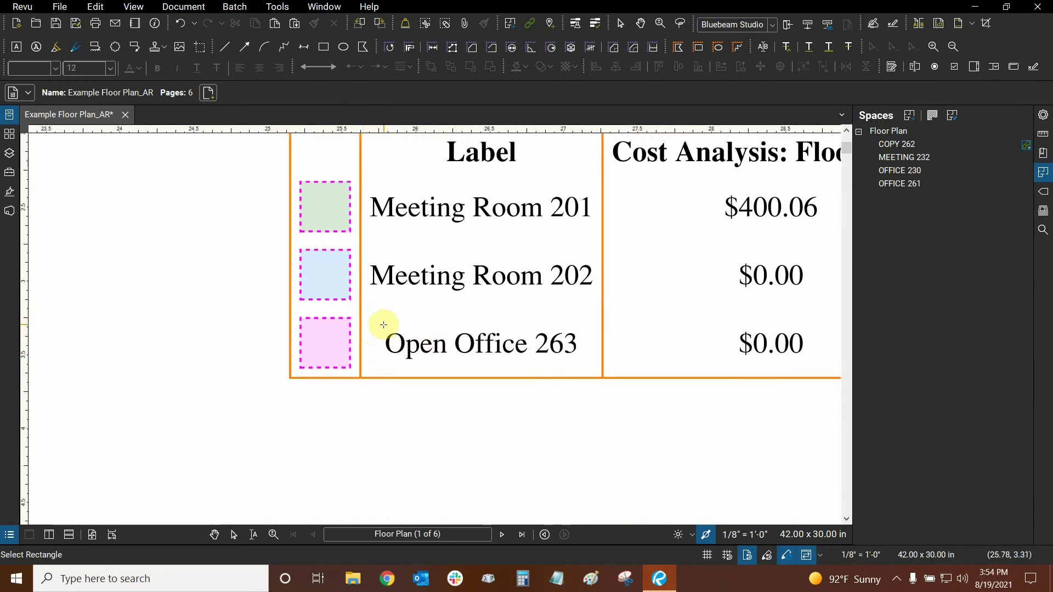
scroll(371, 321, "down", 3)
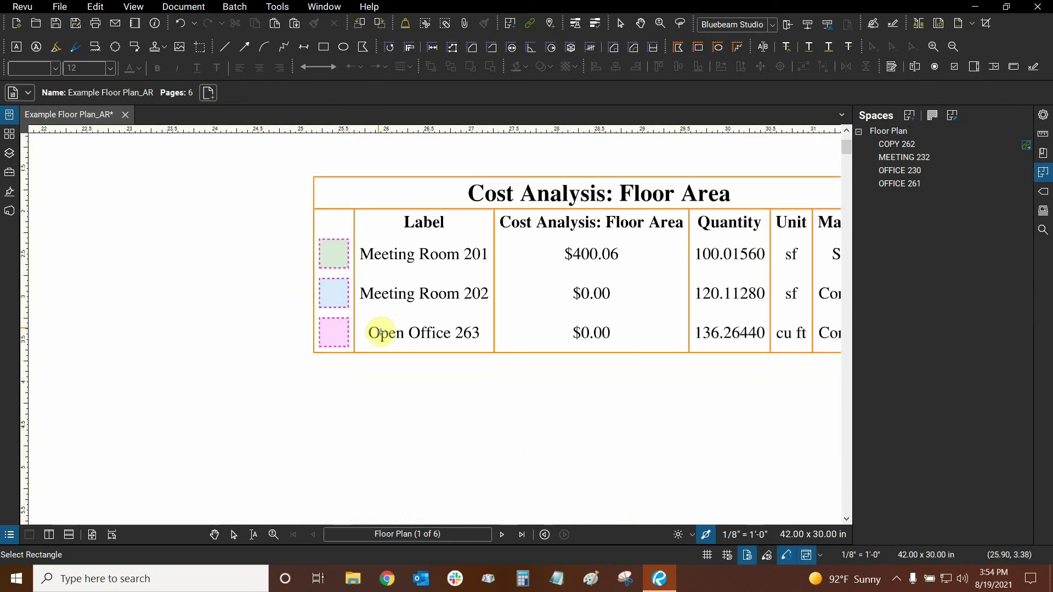
scroll(361, 320, "up", 3)
left_click_drag(354, 316, 552, 353)
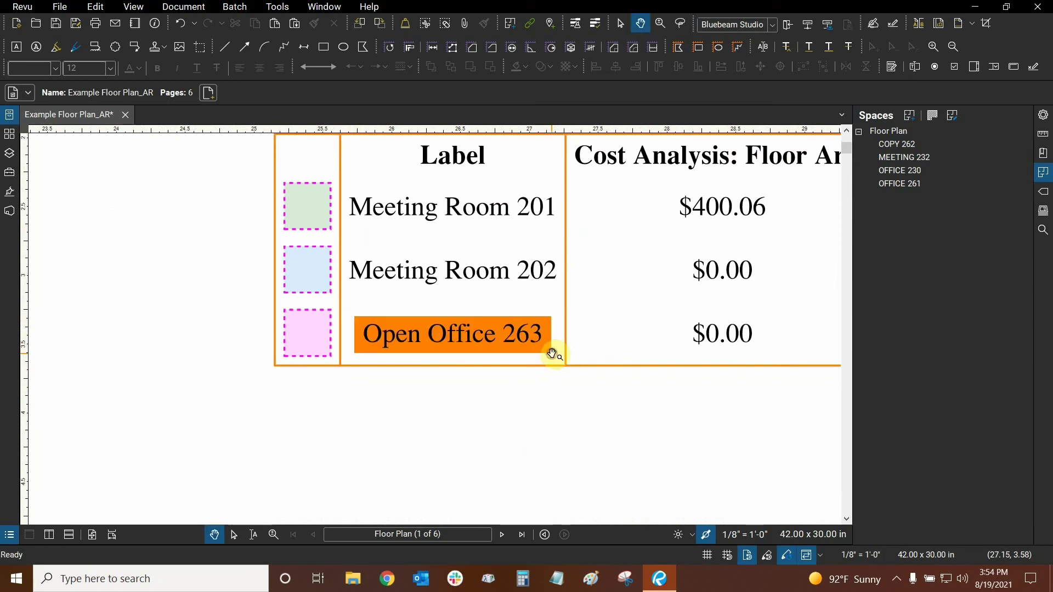
Turn off the visibility of the hyperlink over the Open Office 263 label in its properties.
right_click(439, 345)
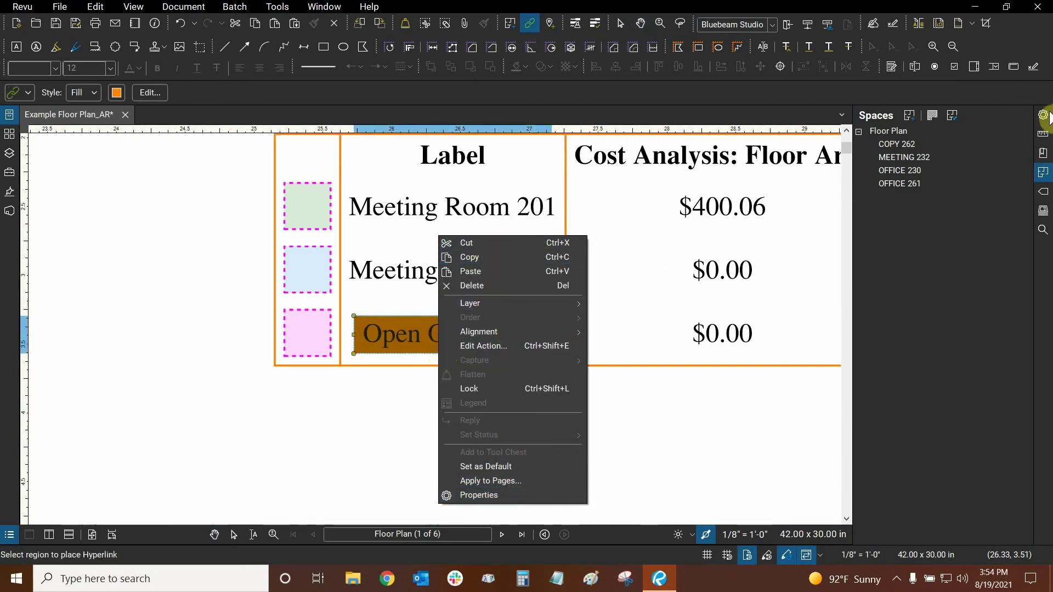
left_click(1043, 115)
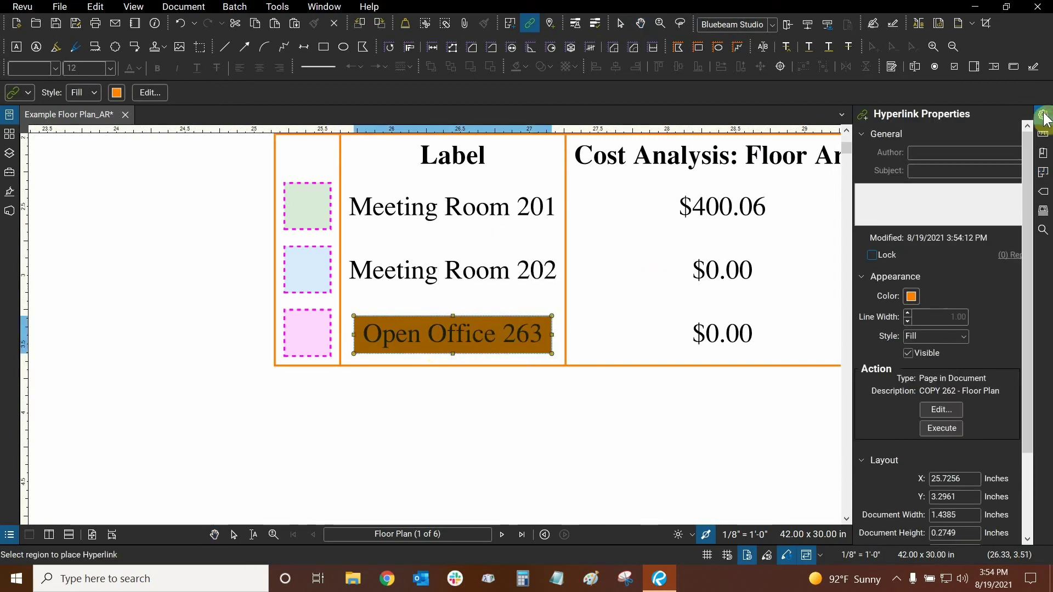
left_click(913, 295)
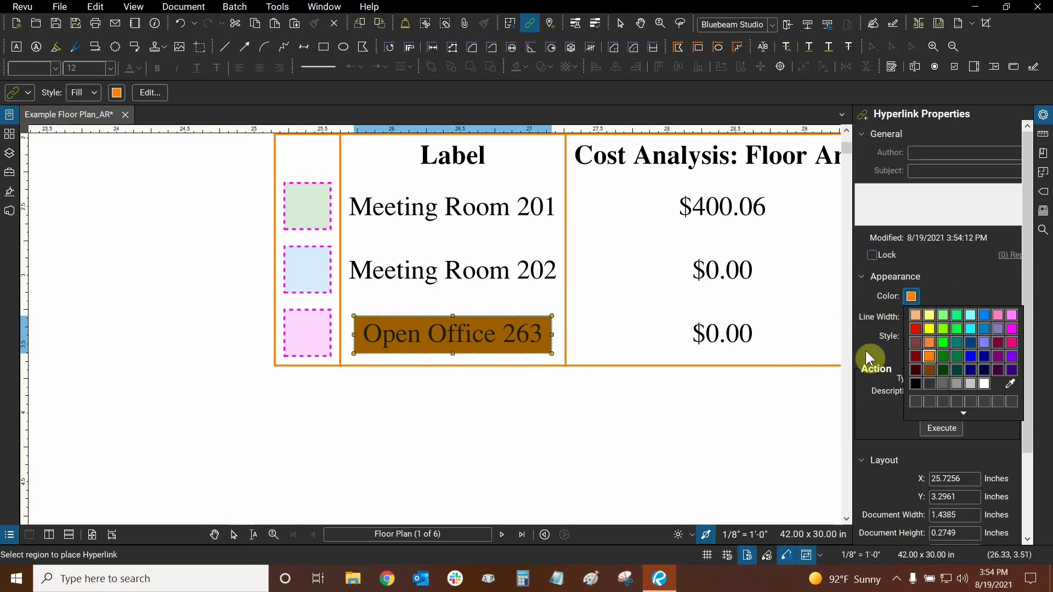
left_click(905, 359)
left_click(908, 353)
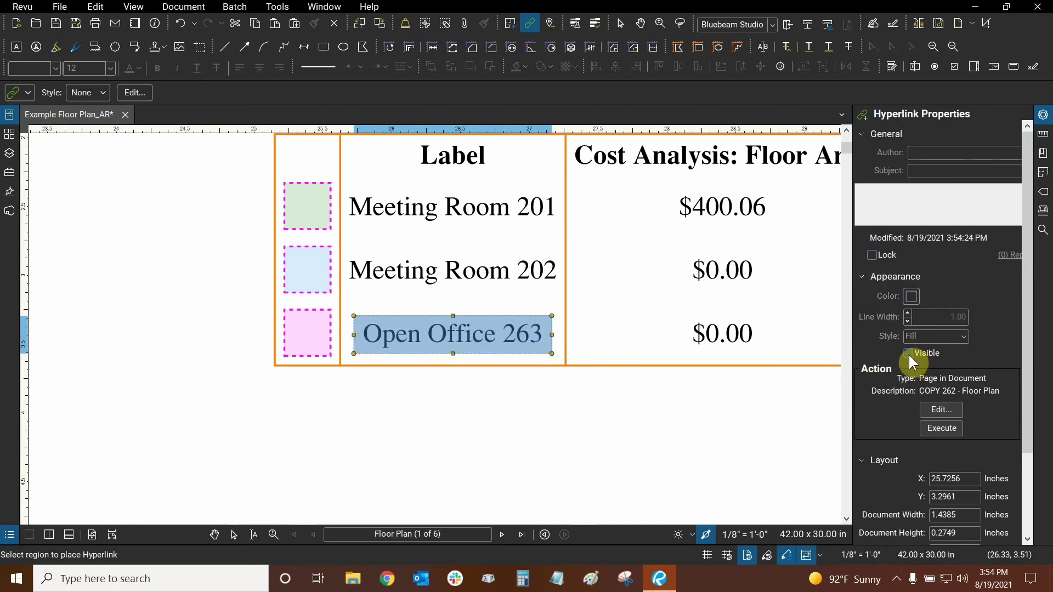
key("Escape")
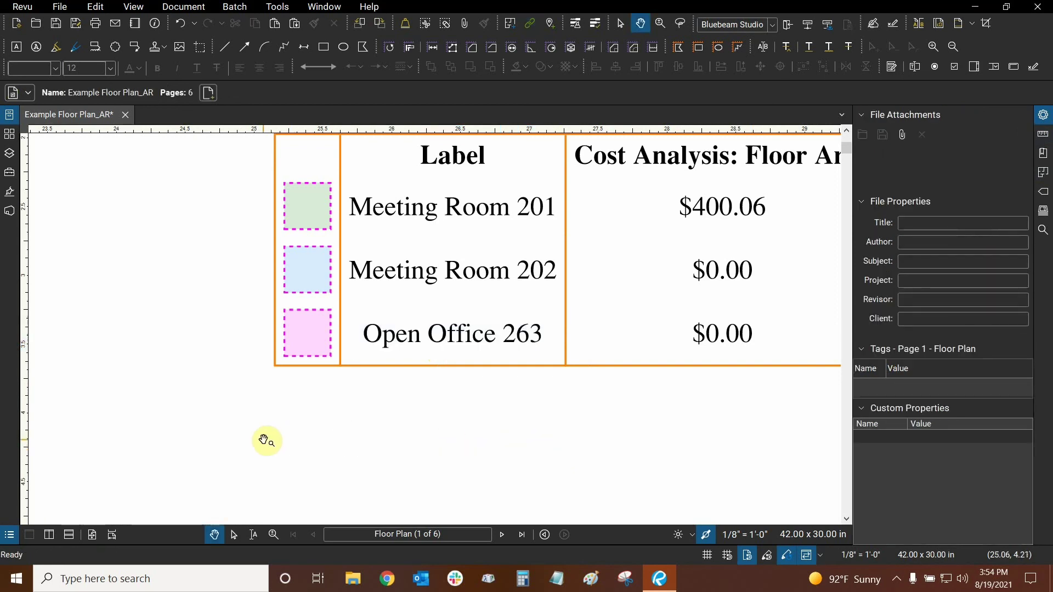
Test the hidden hyperlink on the Open Office 263 label in the Cost Analysis: Floor Area table and view its target space with the surrounding rooms.
scroll(285, 419, "down", 3)
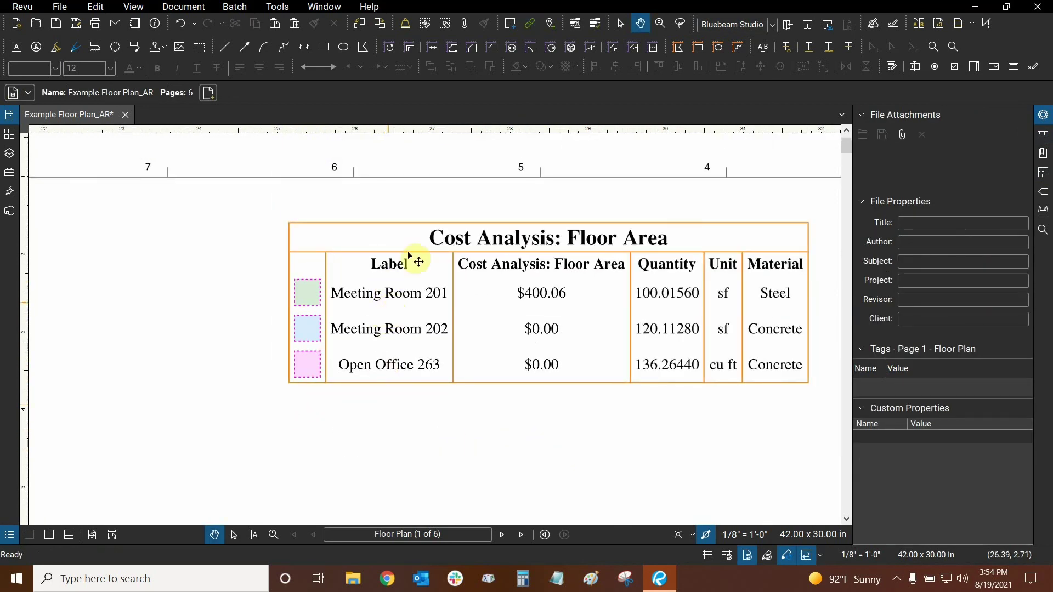
left_click(411, 226)
key("Escape")
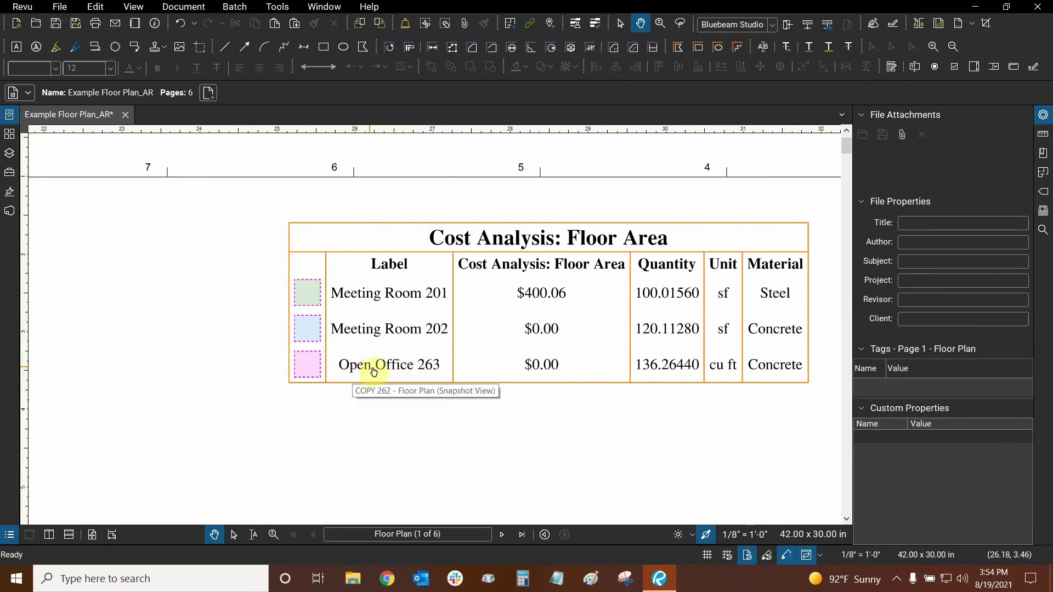
left_click(389, 375)
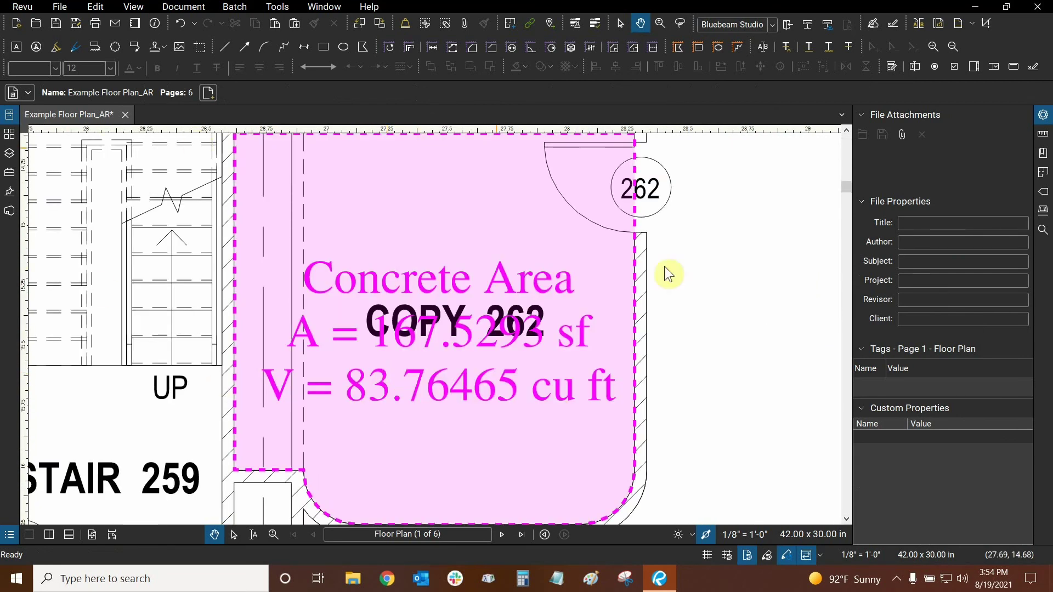
scroll(364, 289, "down", 2)
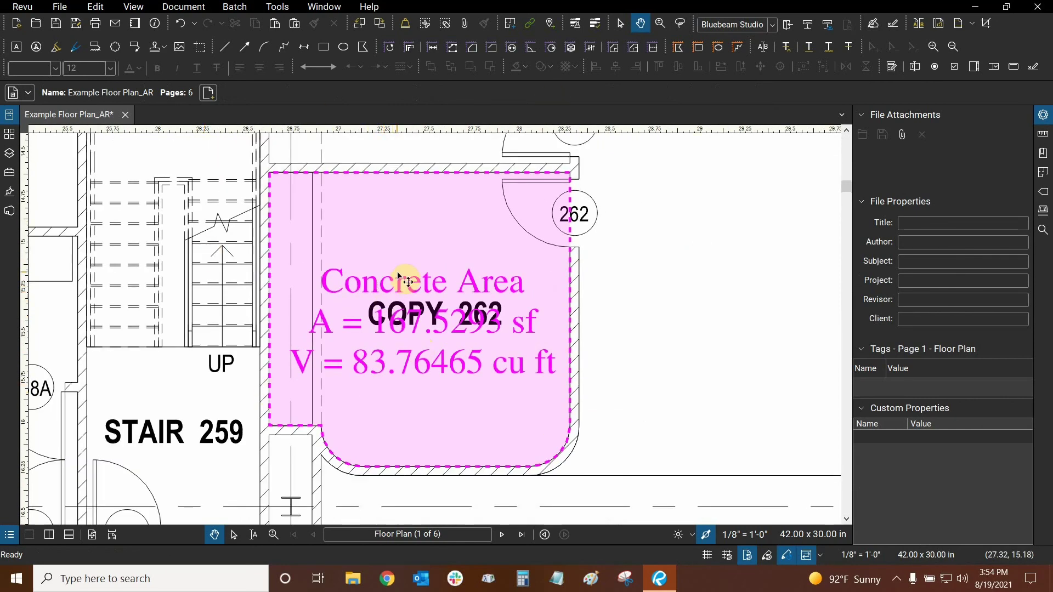
scroll(404, 277, "down", 1)
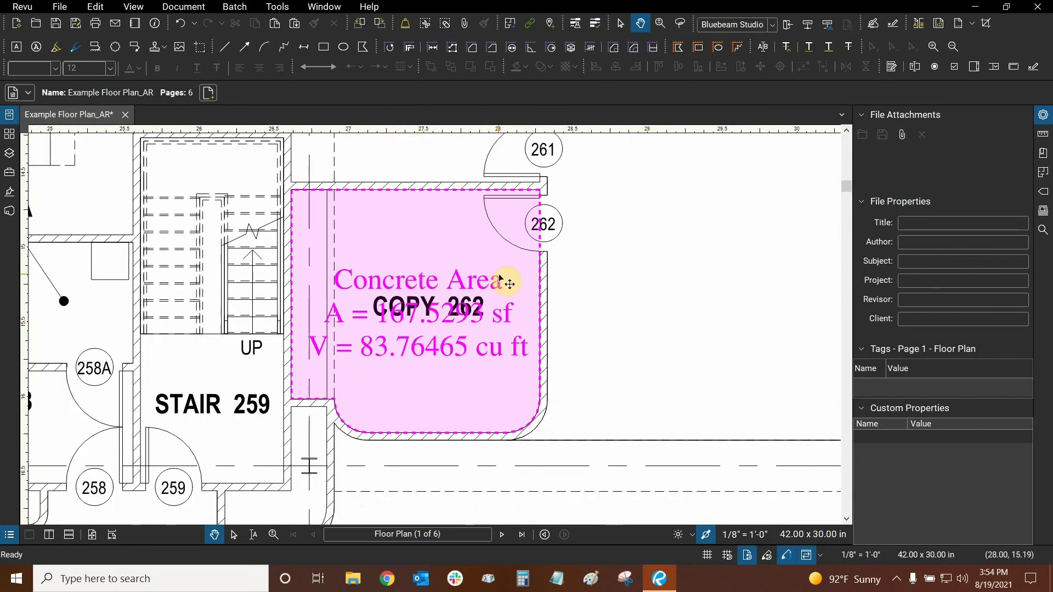
scroll(500, 277, "down", 1)
scroll(616, 283, "down", 1)
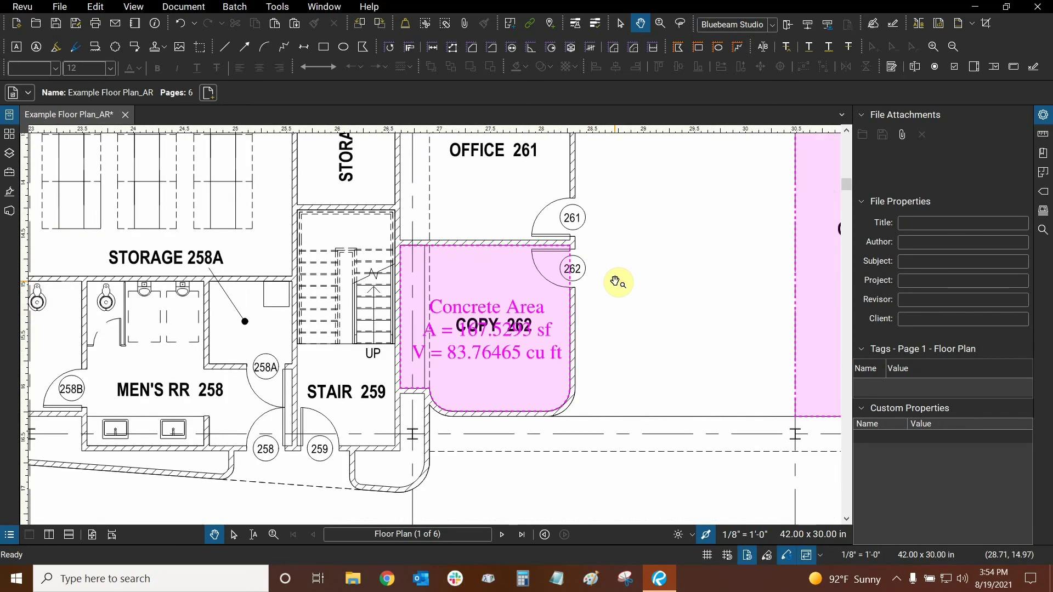
left_click_drag(618, 283, 543, 306)
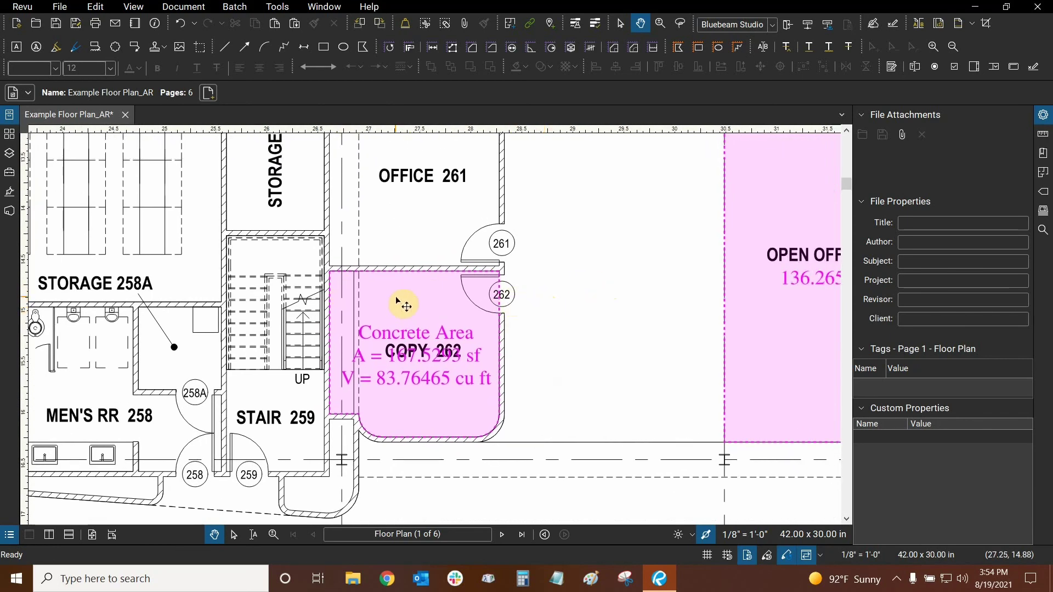
Bring back the list of spaces and show OFFICE 261, COPY 262 and OPEN OFFICE 263 together on the plan.
left_click(1043, 172)
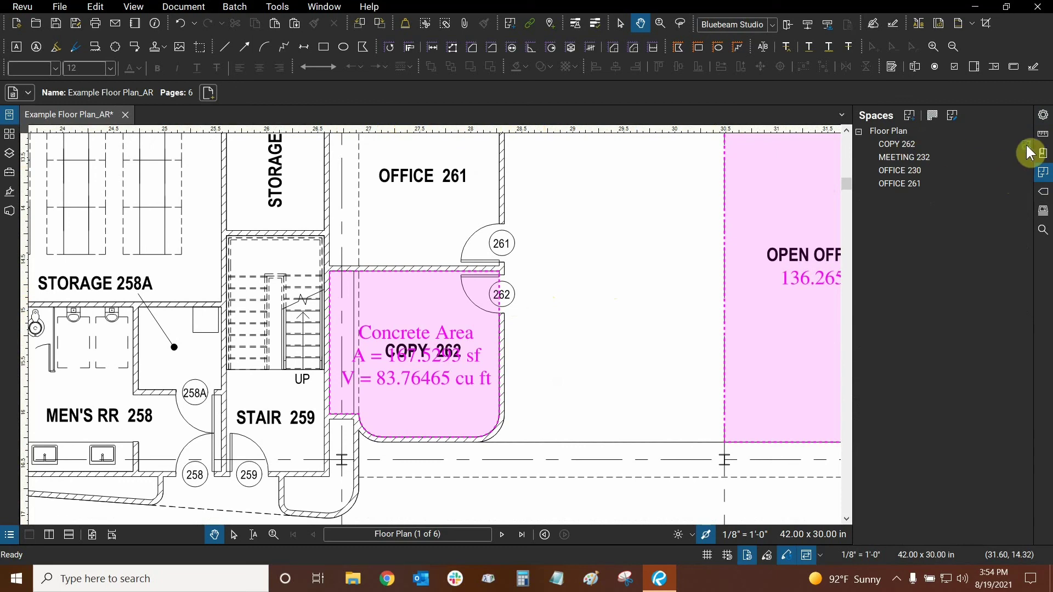
scroll(548, 277, "down", 1)
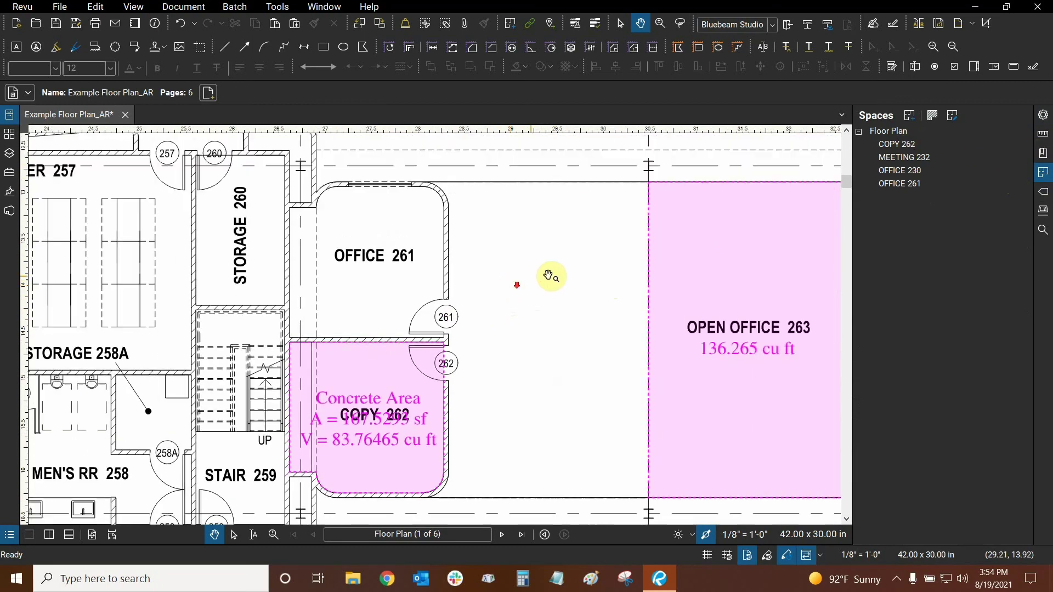